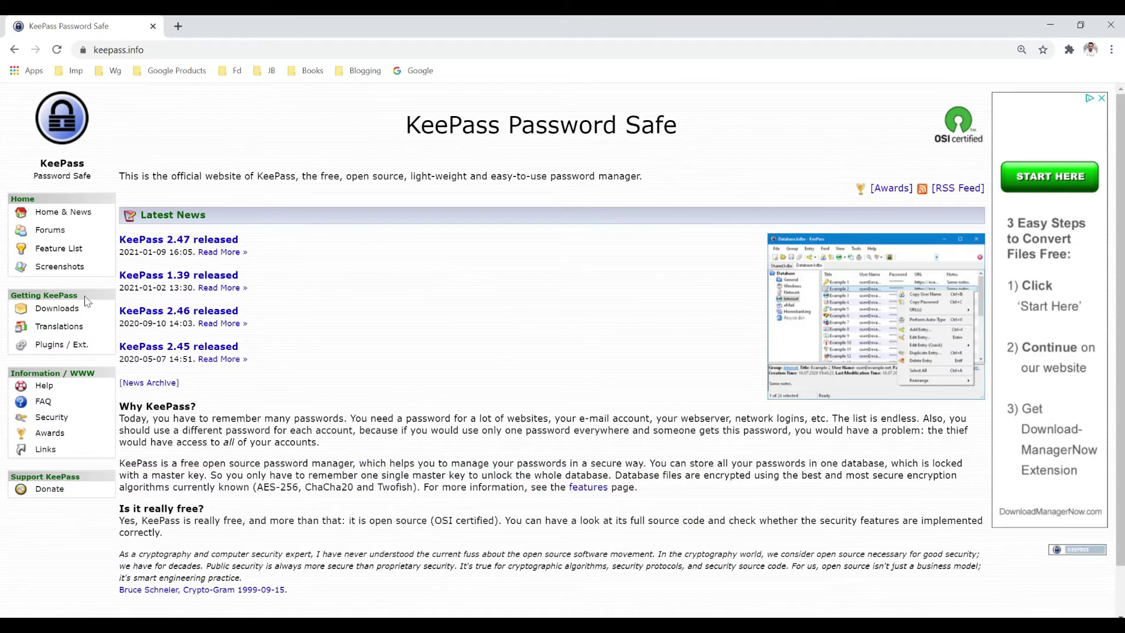
Download the portable KeePass-2.47.zip (2.96 MB) from the SourceForge downloads page in Chrome.
click(75, 314)
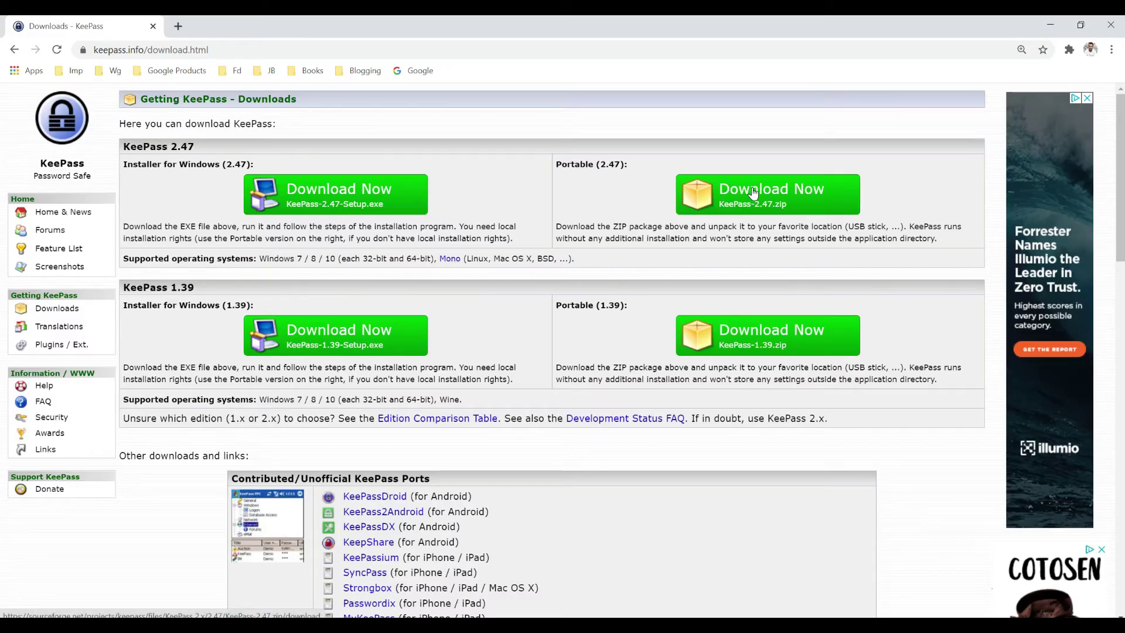
click(756, 202)
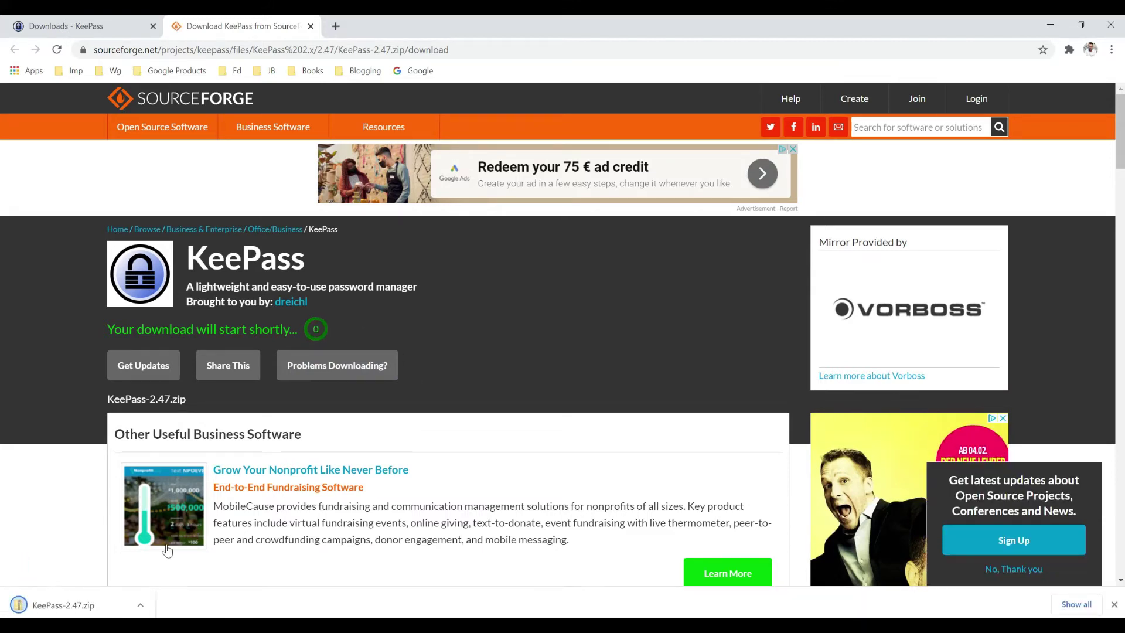
click(141, 604)
Copy KeePass-2.47.zip from the Downloads folder onto USB Drive (D:).
click(163, 558)
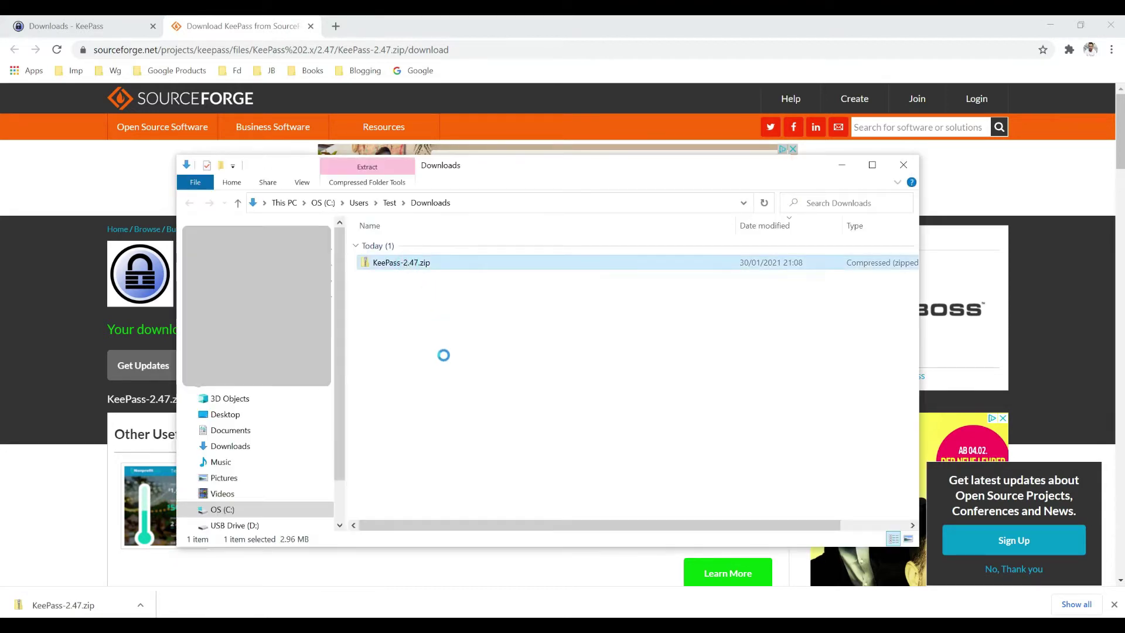
right_click(406, 261)
click(455, 531)
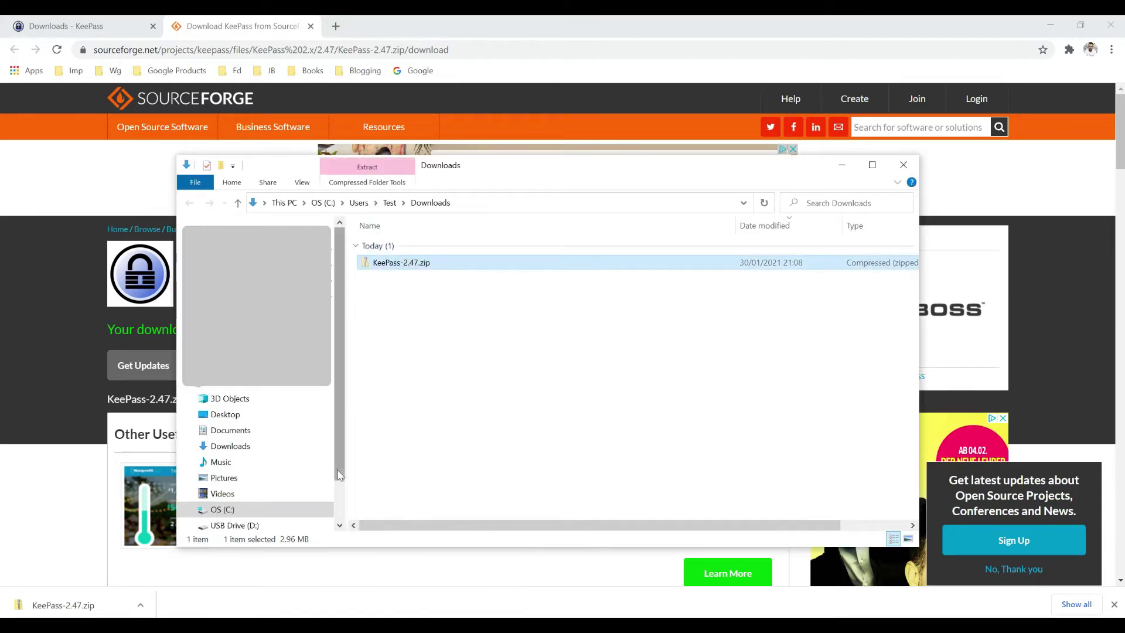
scroll(337, 491, down, 1)
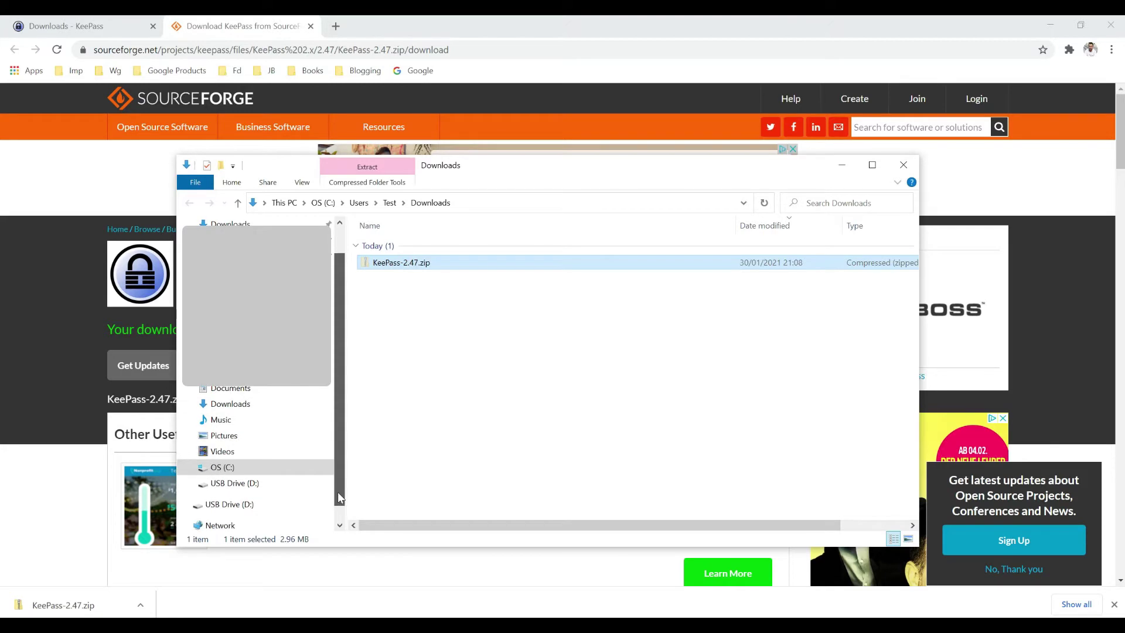
click(261, 508)
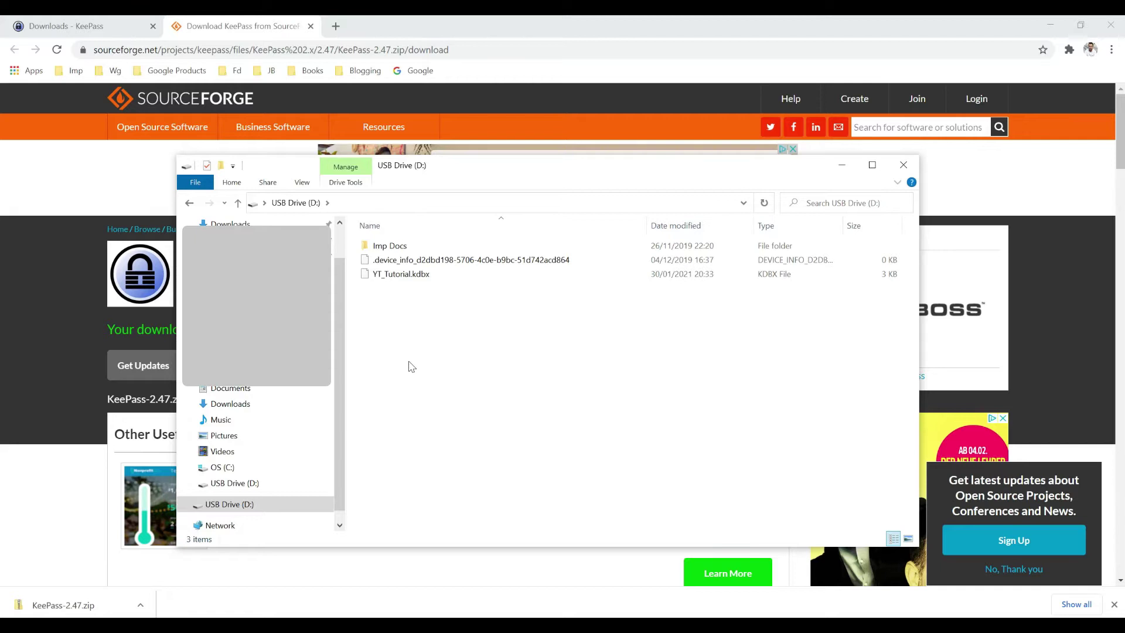
key(ctrl+v)
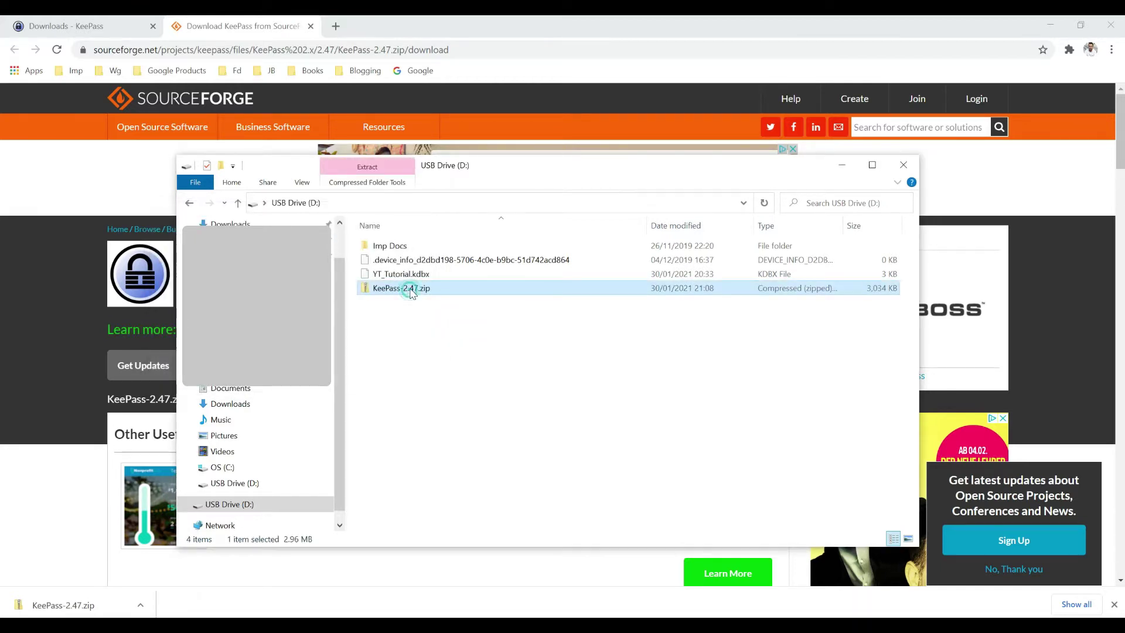
Extract the zip on D: into a KeePass-2.47 folder beside it.
right_click(412, 289)
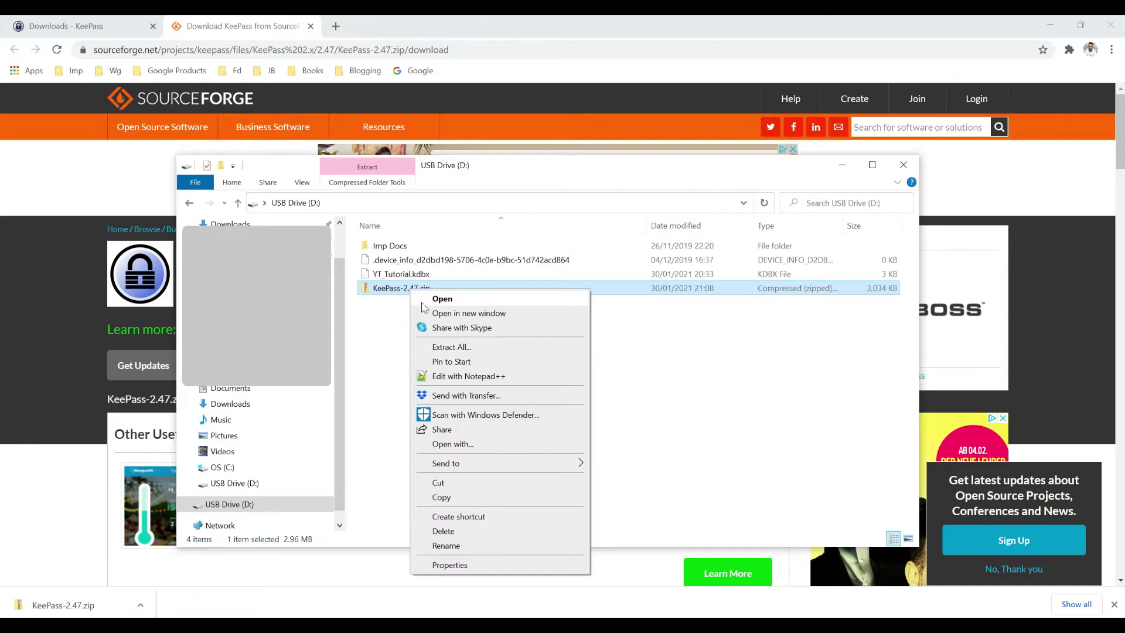
click(476, 347)
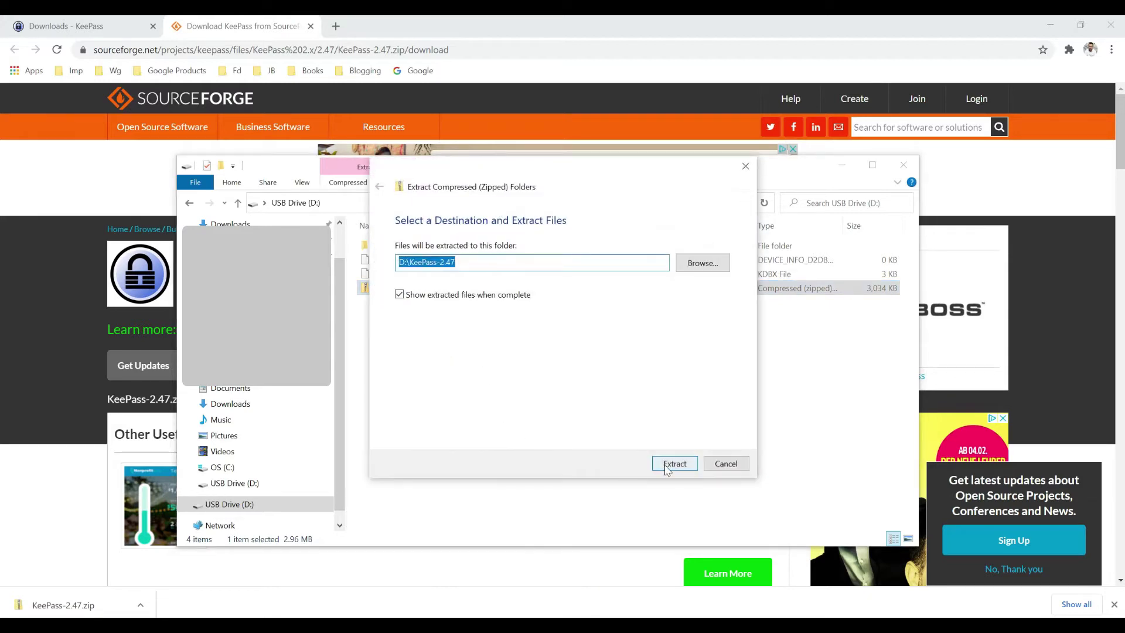
click(663, 466)
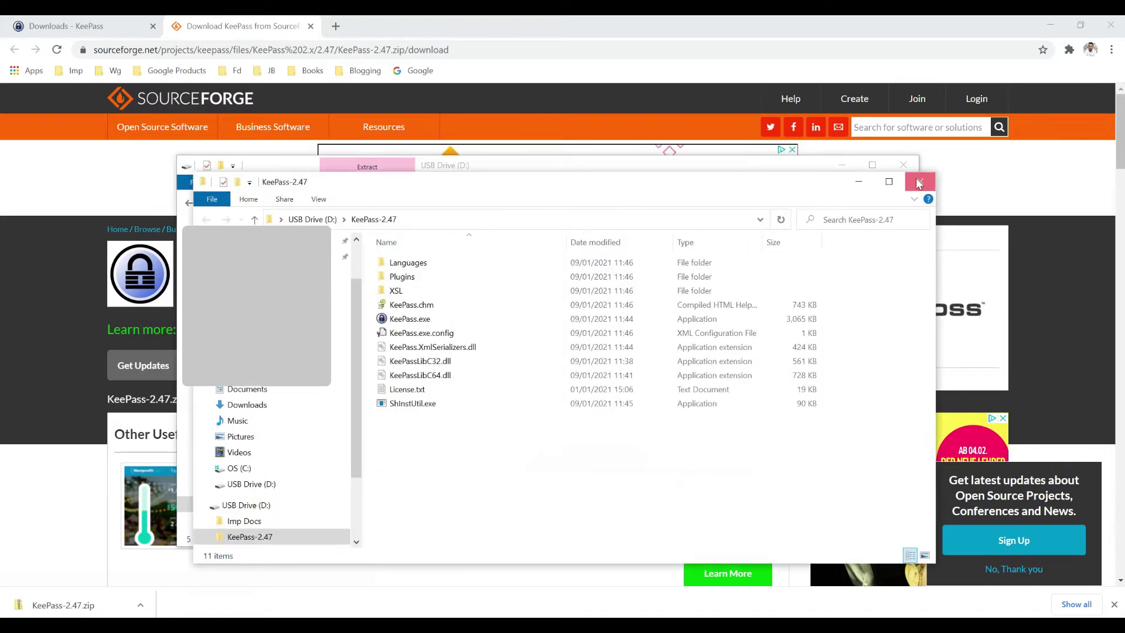
key(alt+F4)
click(447, 317)
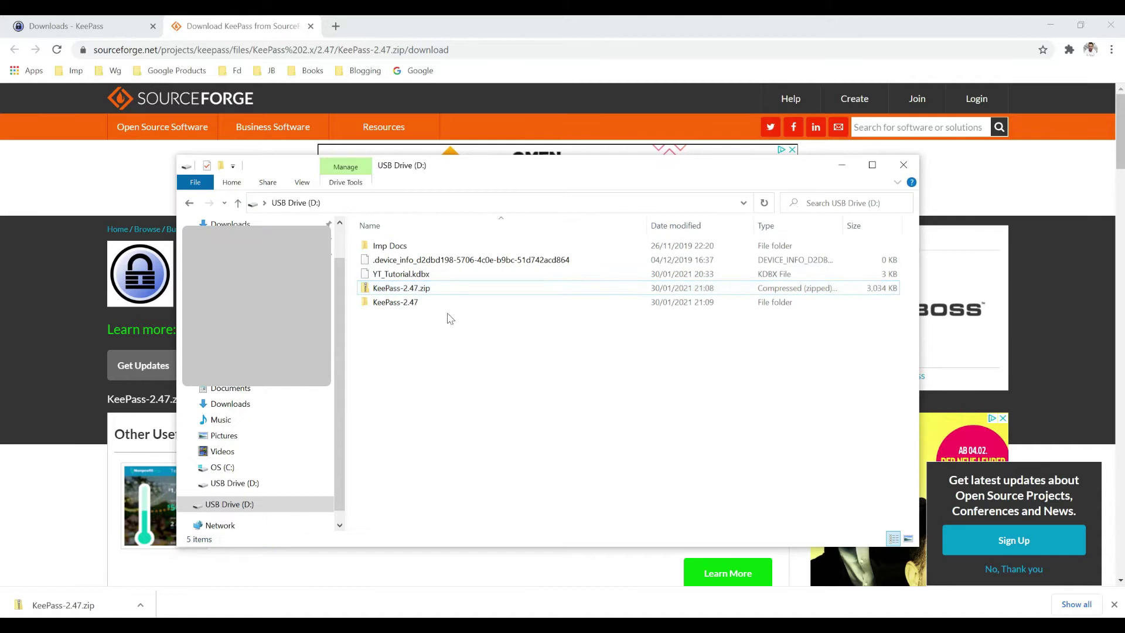
Run KeePass.exe from the KeePass-2.47 folder and dismiss the file-not-found error.
double_click(399, 307)
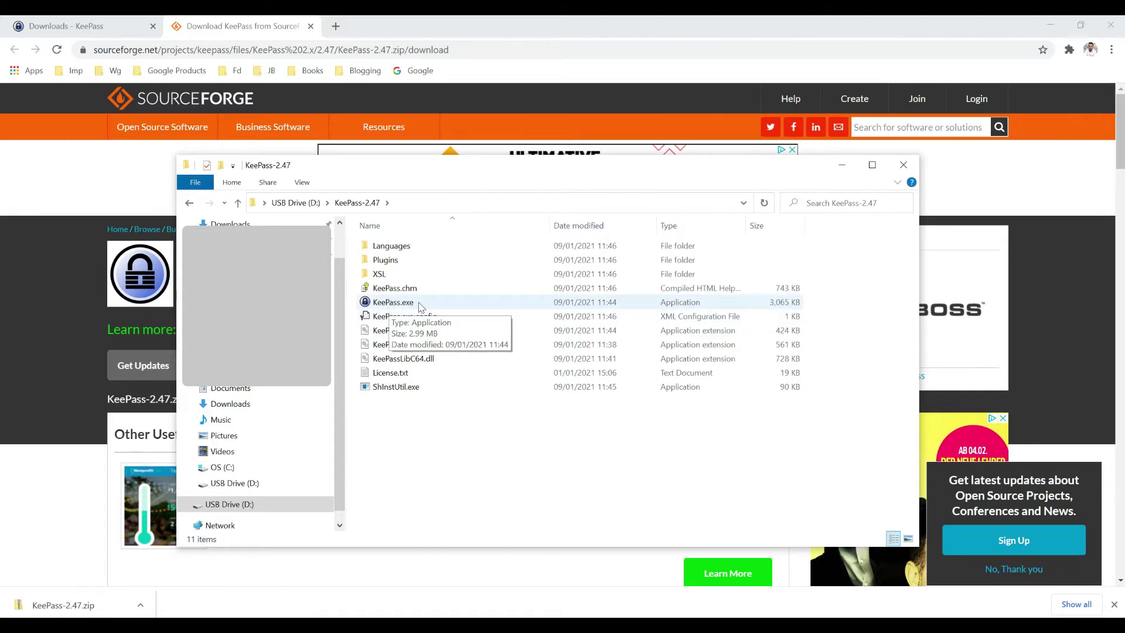
double_click(419, 307)
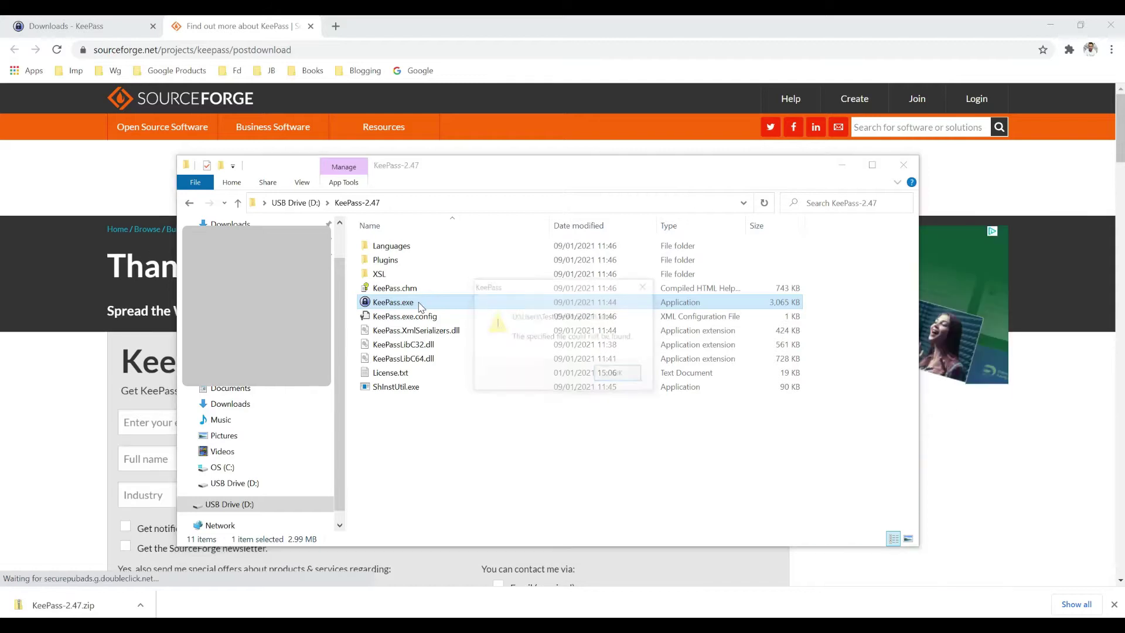
click(620, 375)
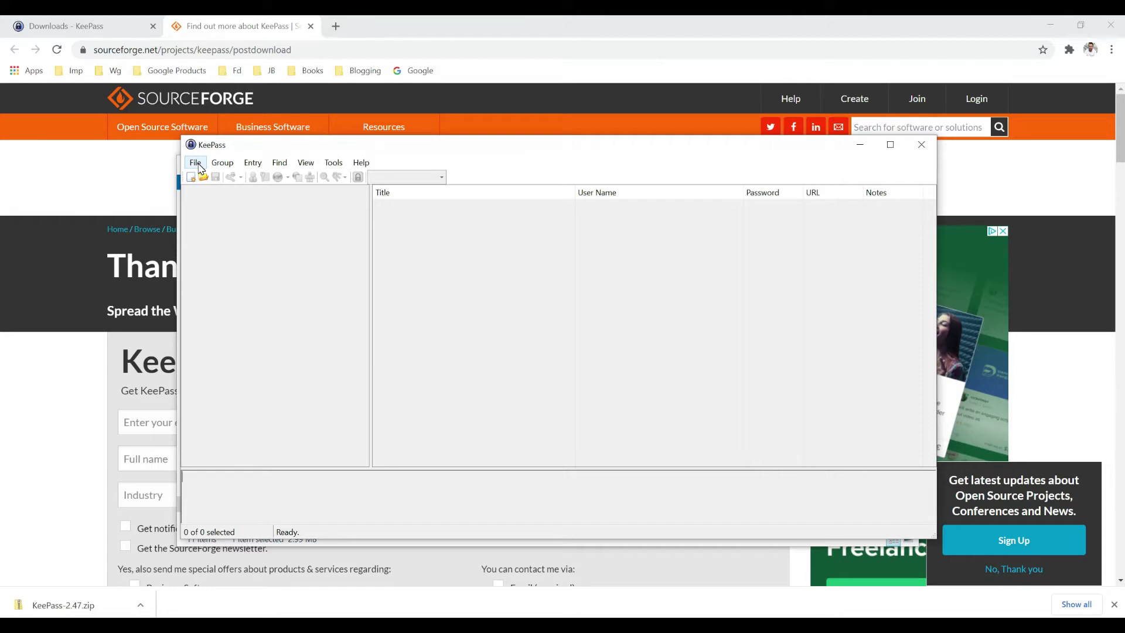
Browse via File > Open to YT_Tutorial.kdbx on USB Drive (D:).
click(198, 165)
mouse_move(217, 191)
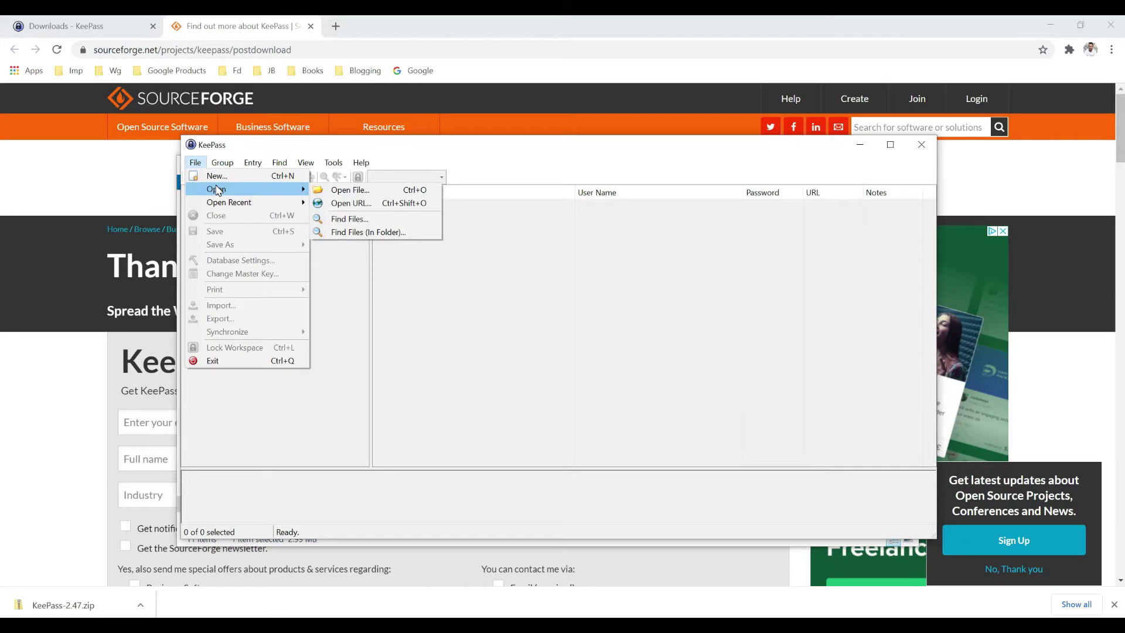
click(331, 194)
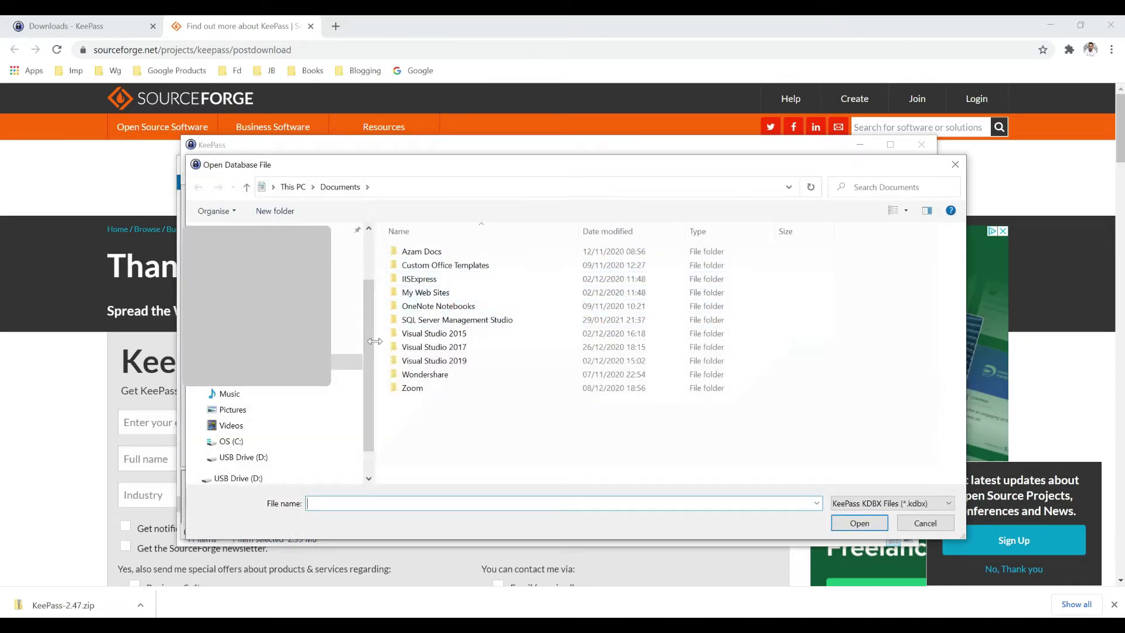
scroll(267, 410, up, 1)
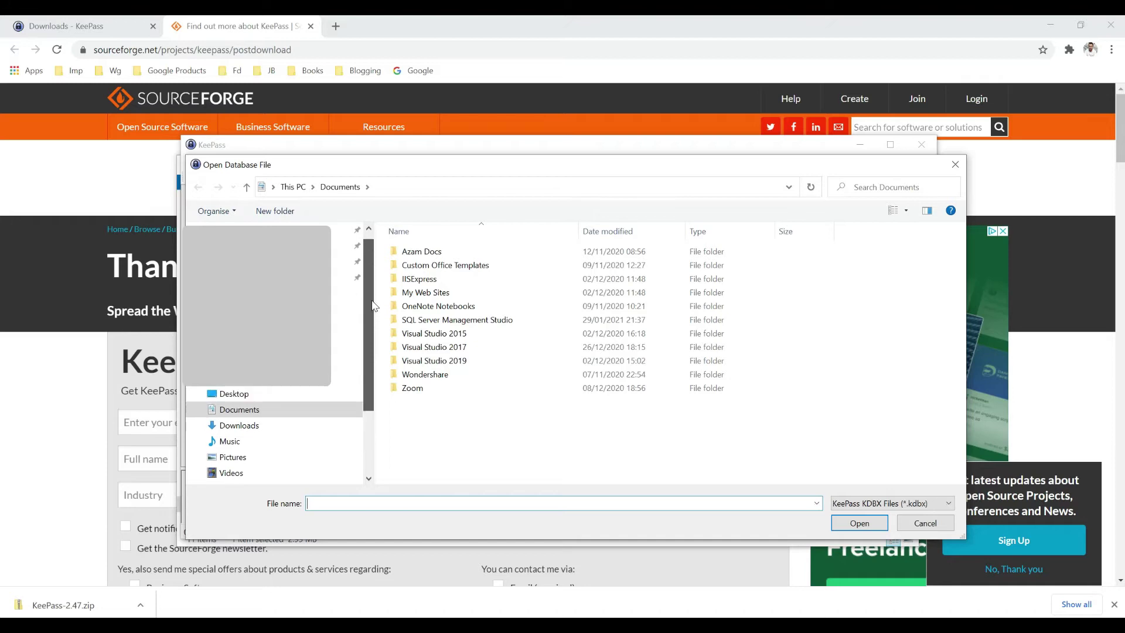
scroll(267, 440, down, 2)
click(268, 441)
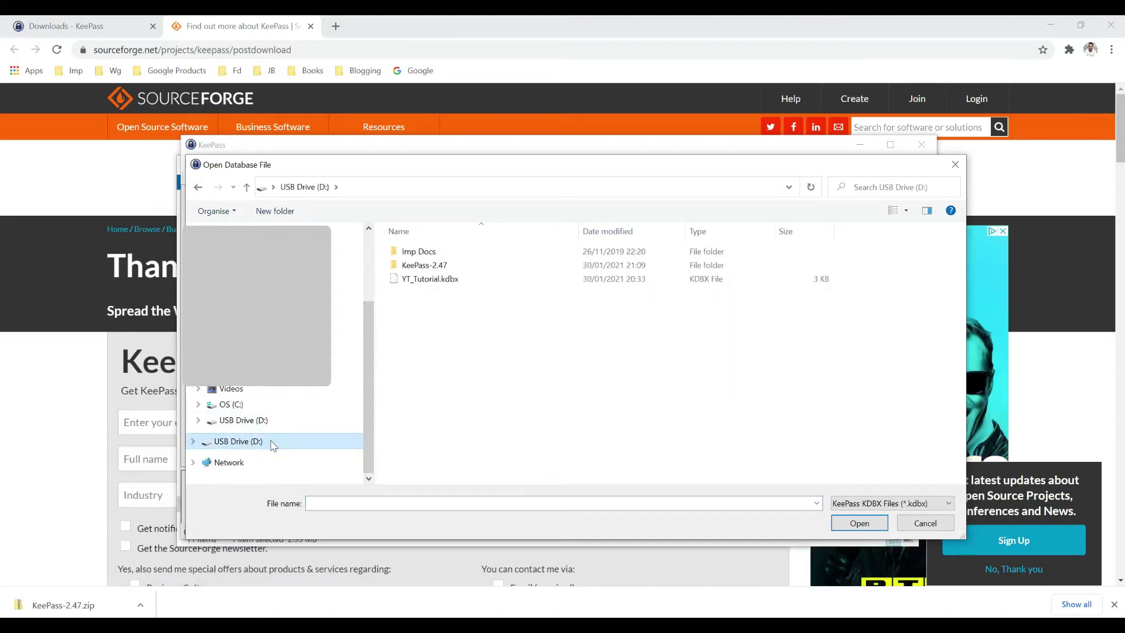
click(440, 281)
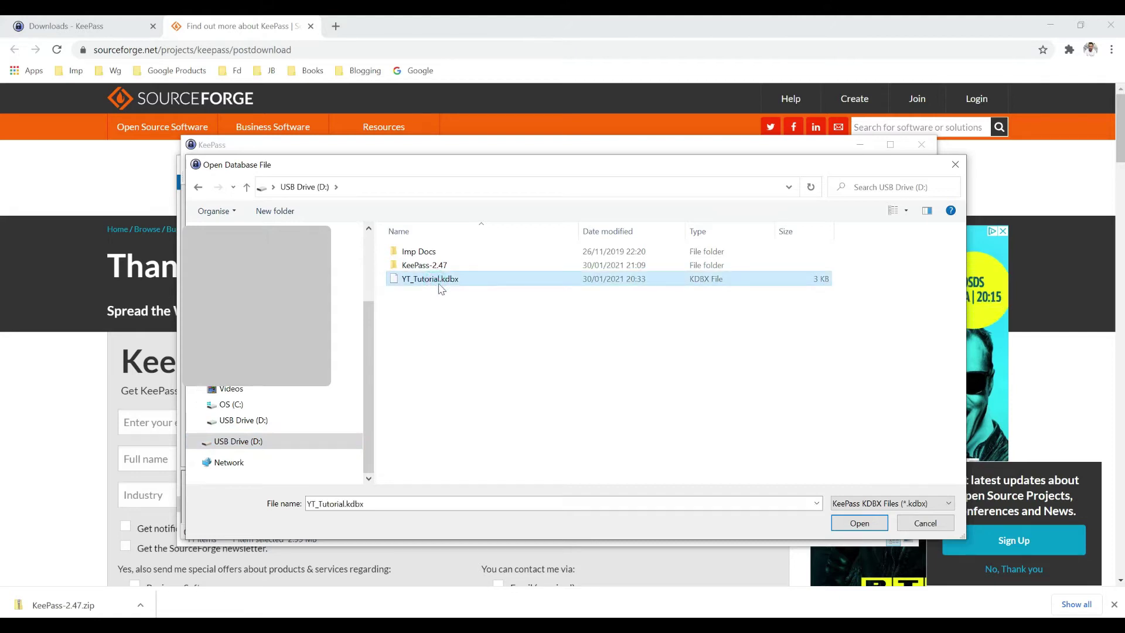
Unlock YT_Tutorial.kdbx with its master password to view its entries, then close KeePass.
double_click(519, 280)
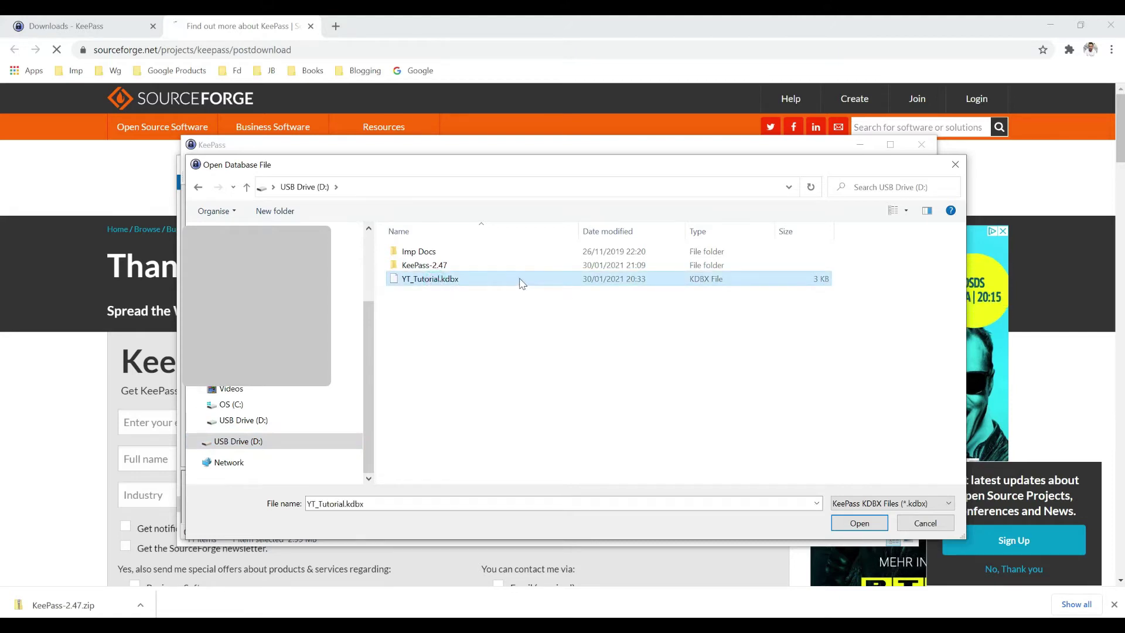
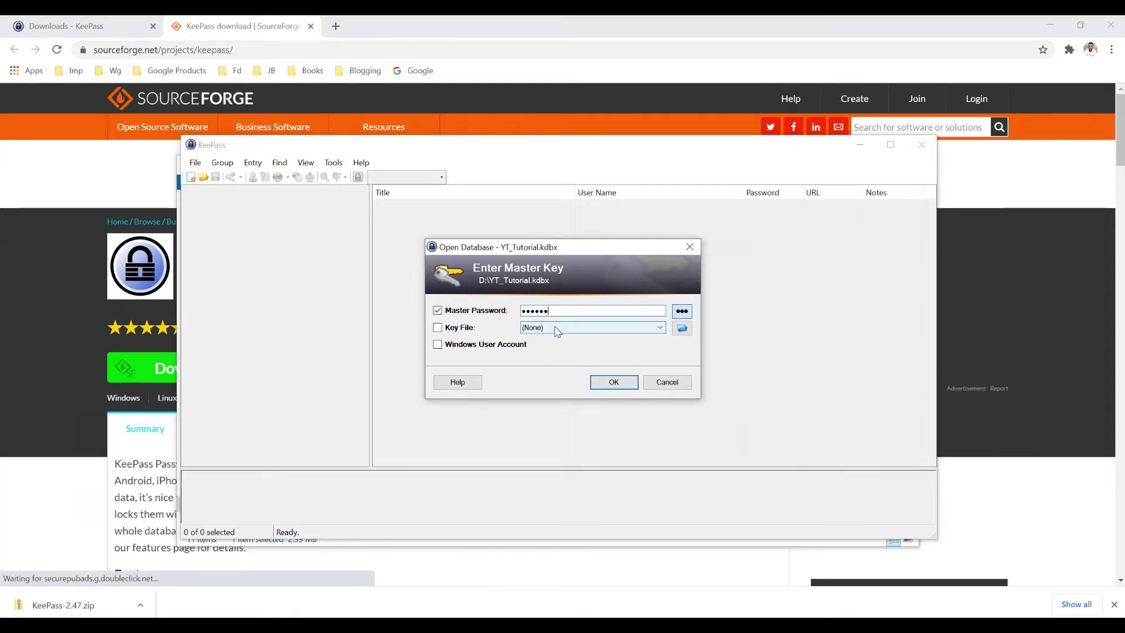
click(614, 382)
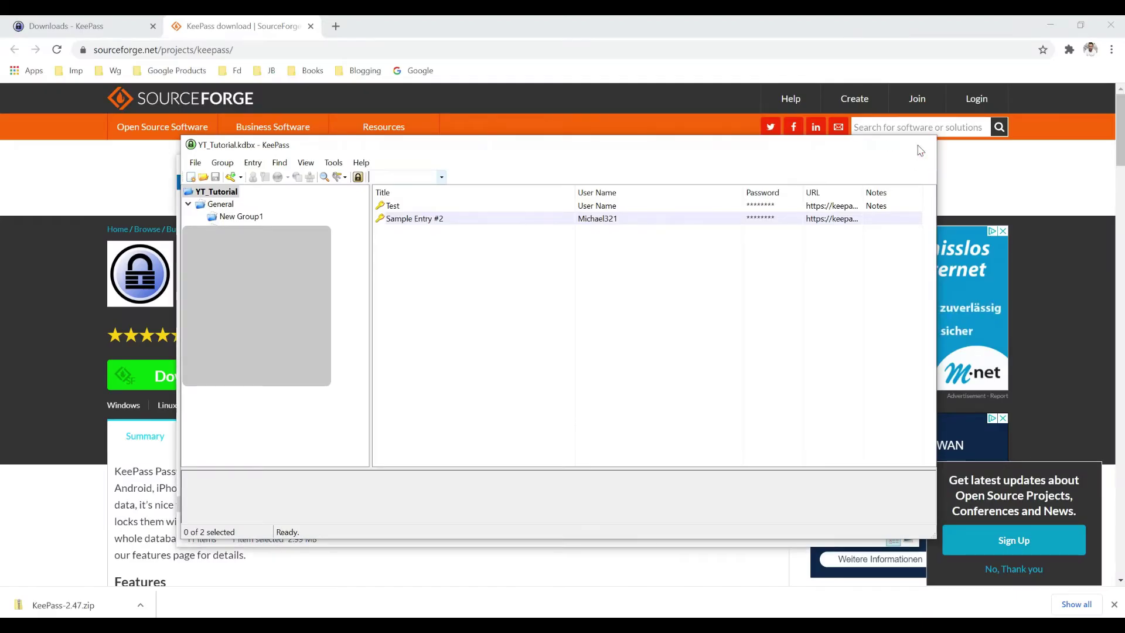
click(918, 144)
Download KeePass-2.47-Setup.exe from SourceForge and run it from Downloads.
click(902, 164)
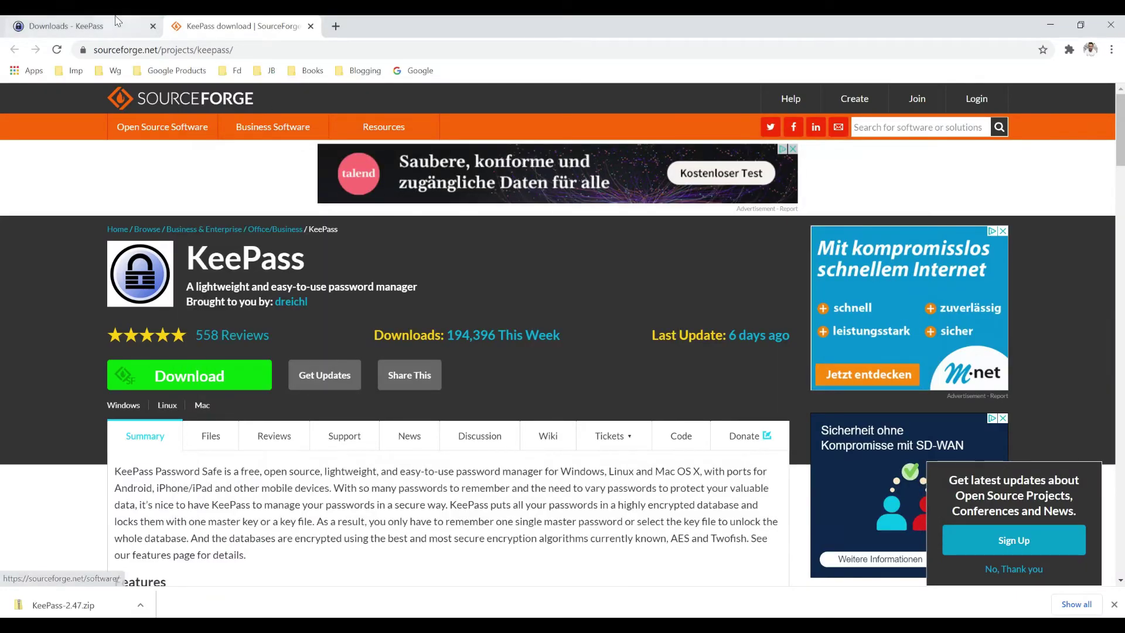
click(65, 26)
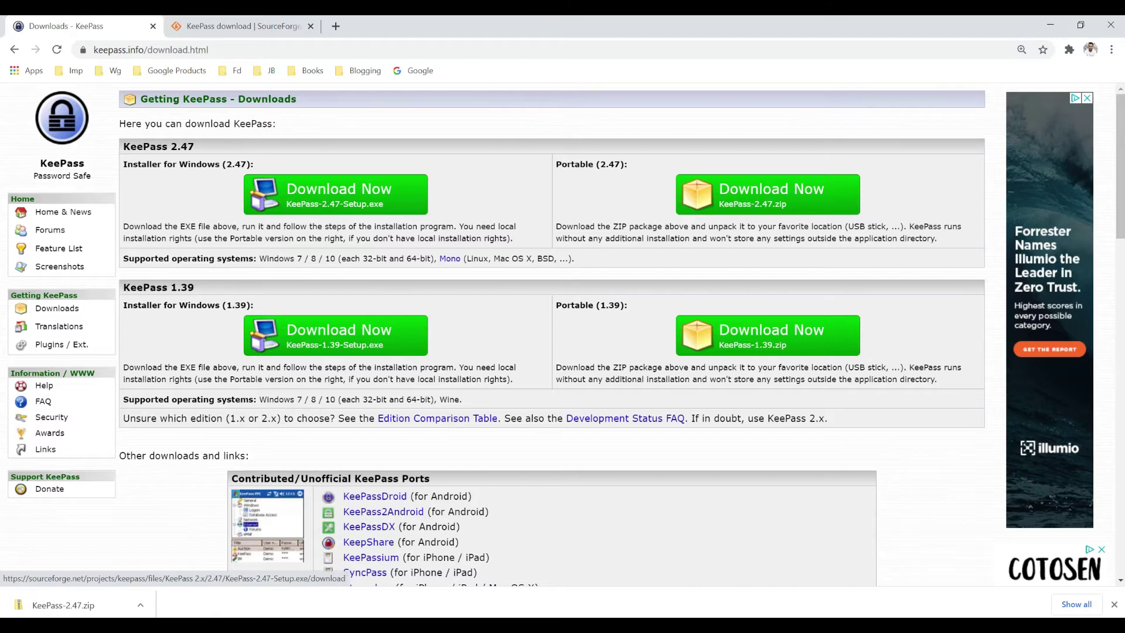
click(342, 193)
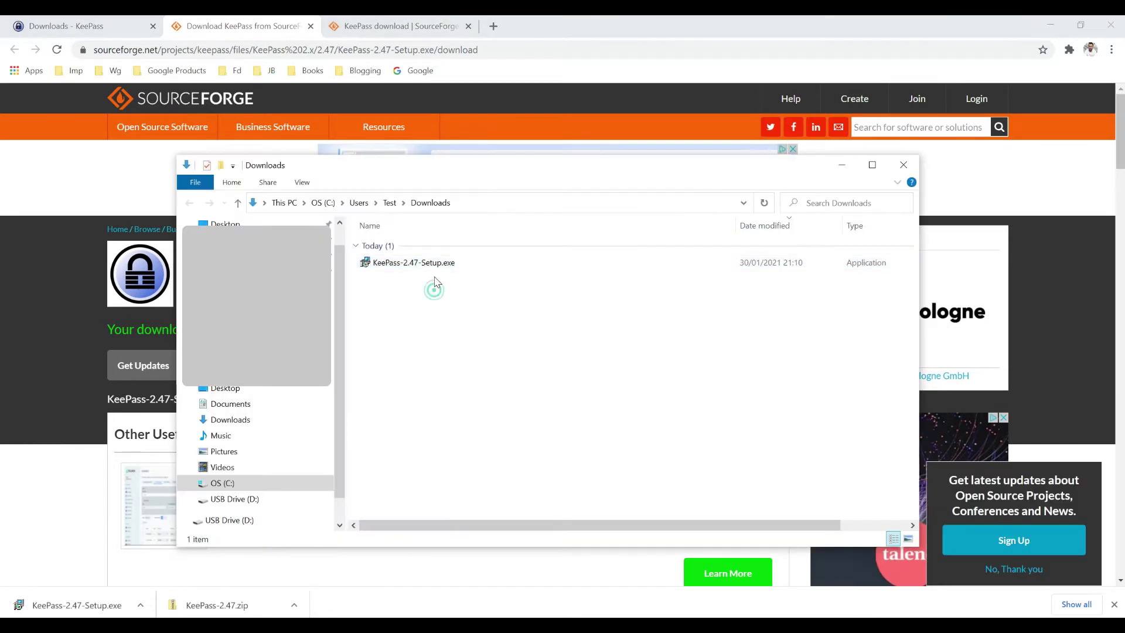
double_click(440, 264)
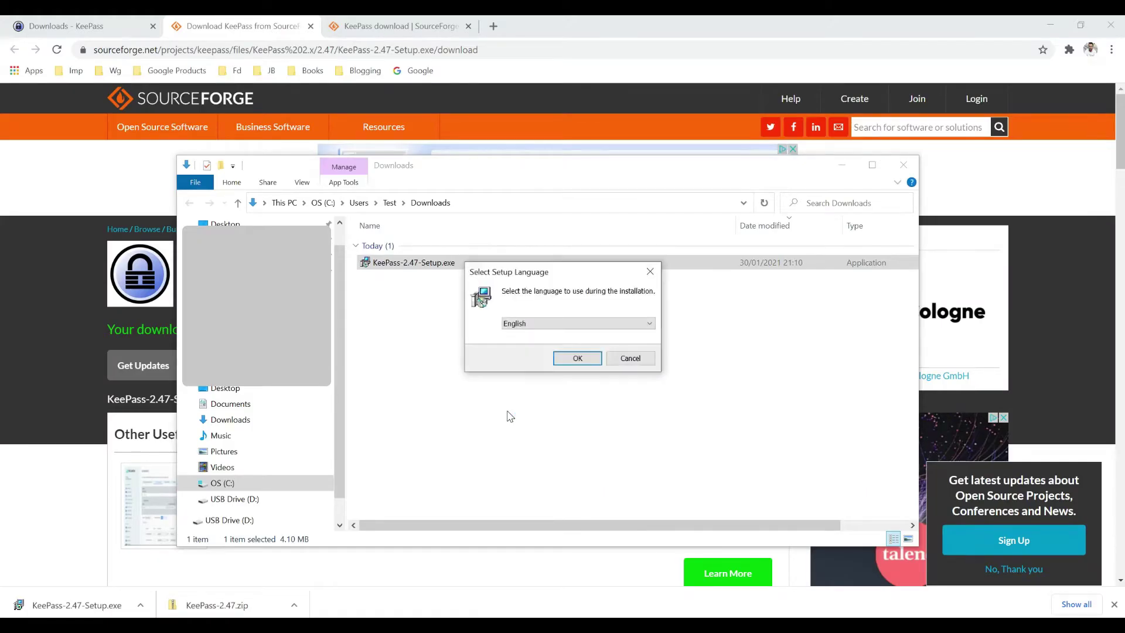
Install KeePass 2.47 in English, accepting the licence, default folder and full components.
click(575, 358)
click(501, 388)
click(640, 429)
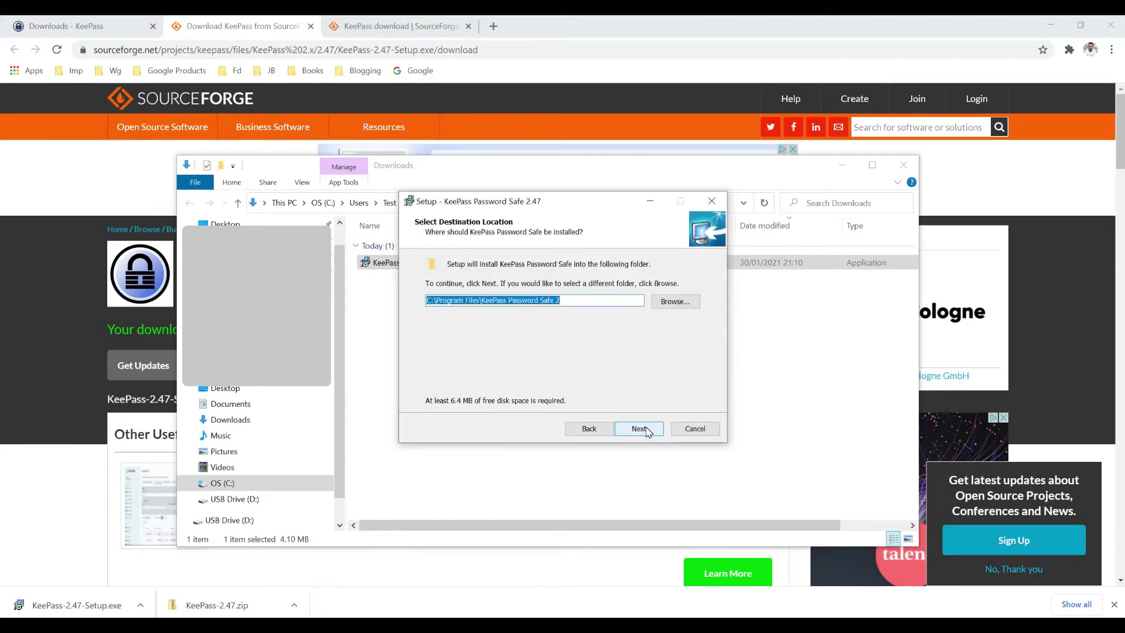
click(646, 430)
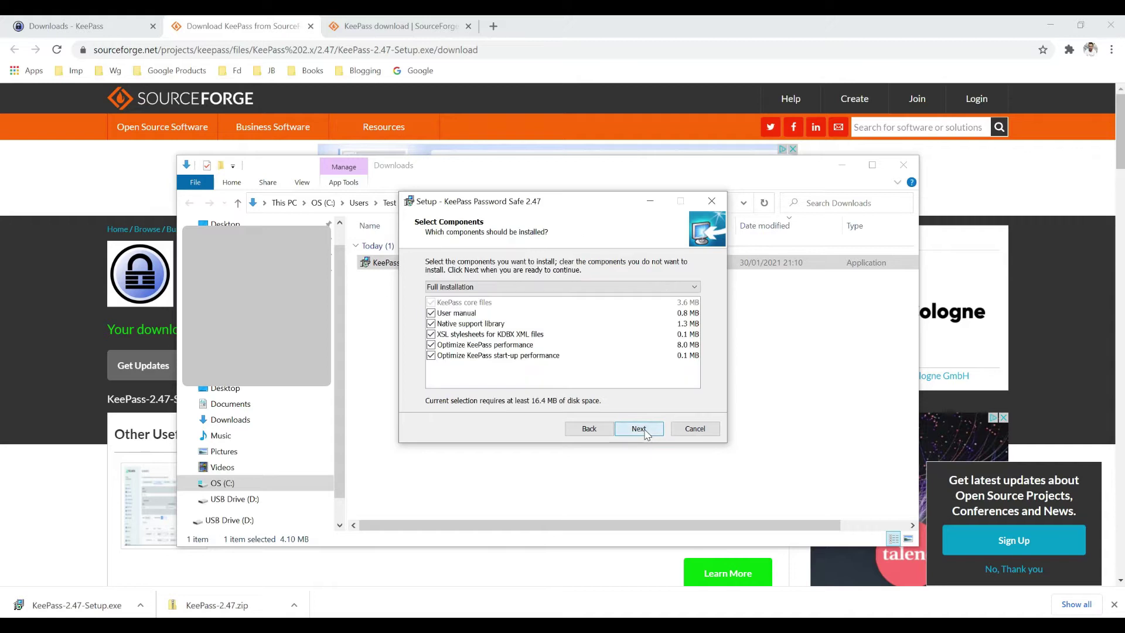
click(645, 431)
click(644, 432)
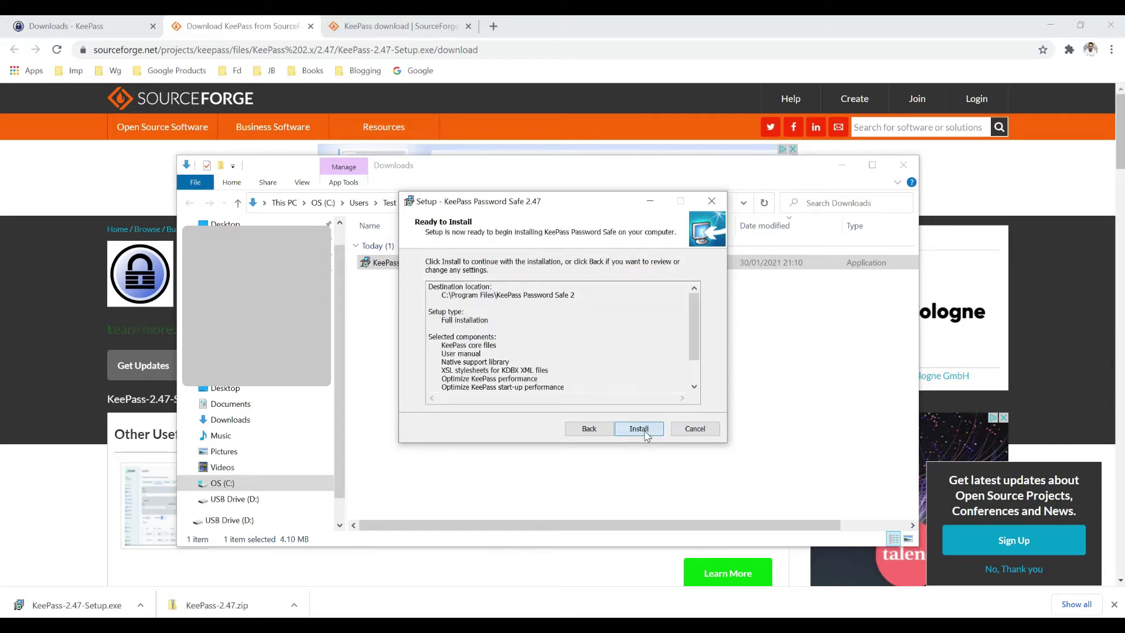
click(639, 429)
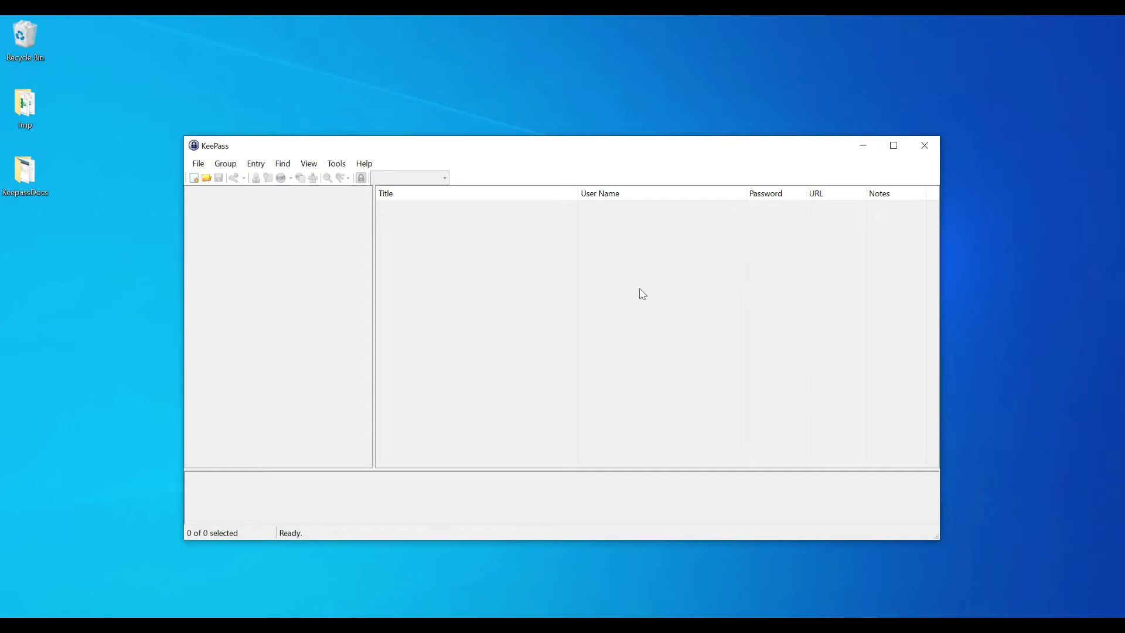
Create a new database file saved as Database1.kdbx on the Desktop.
click(197, 166)
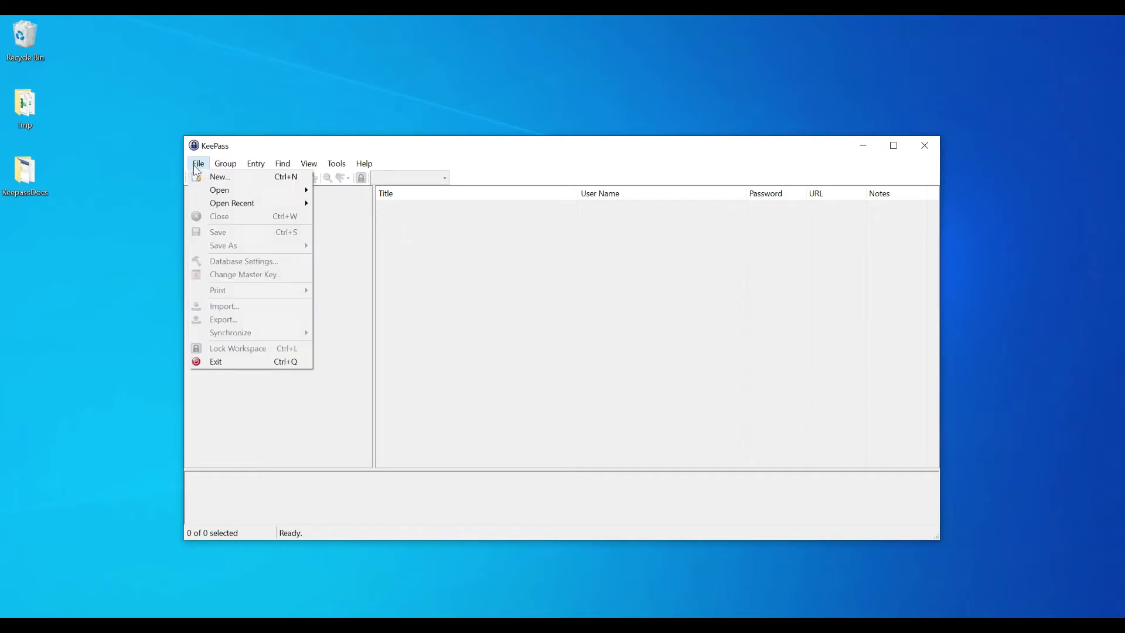
click(218, 176)
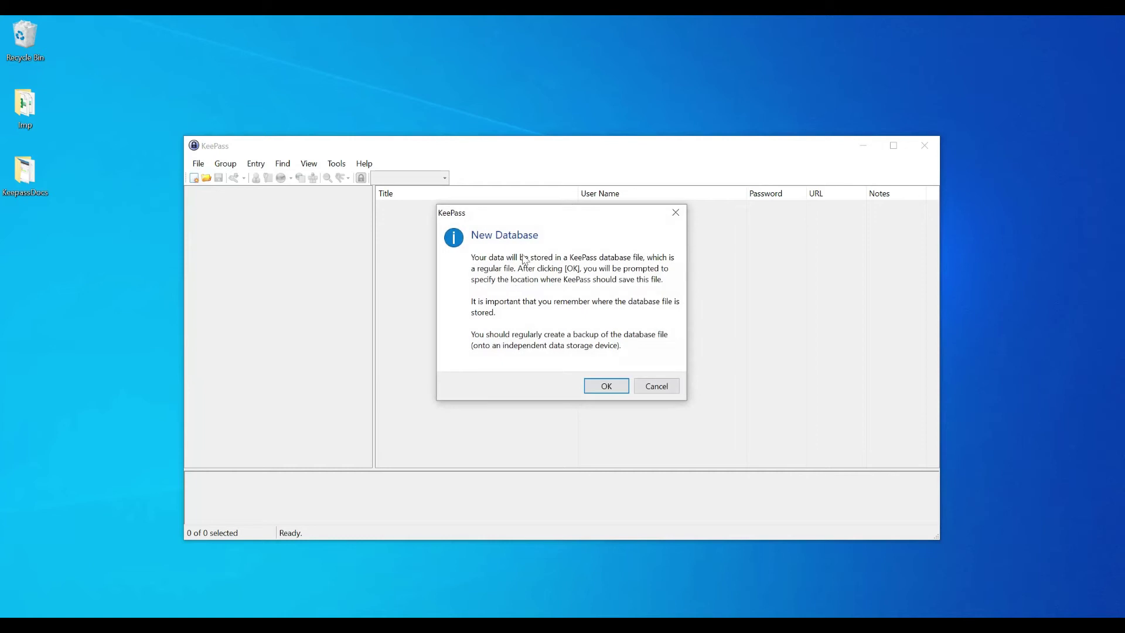
click(605, 384)
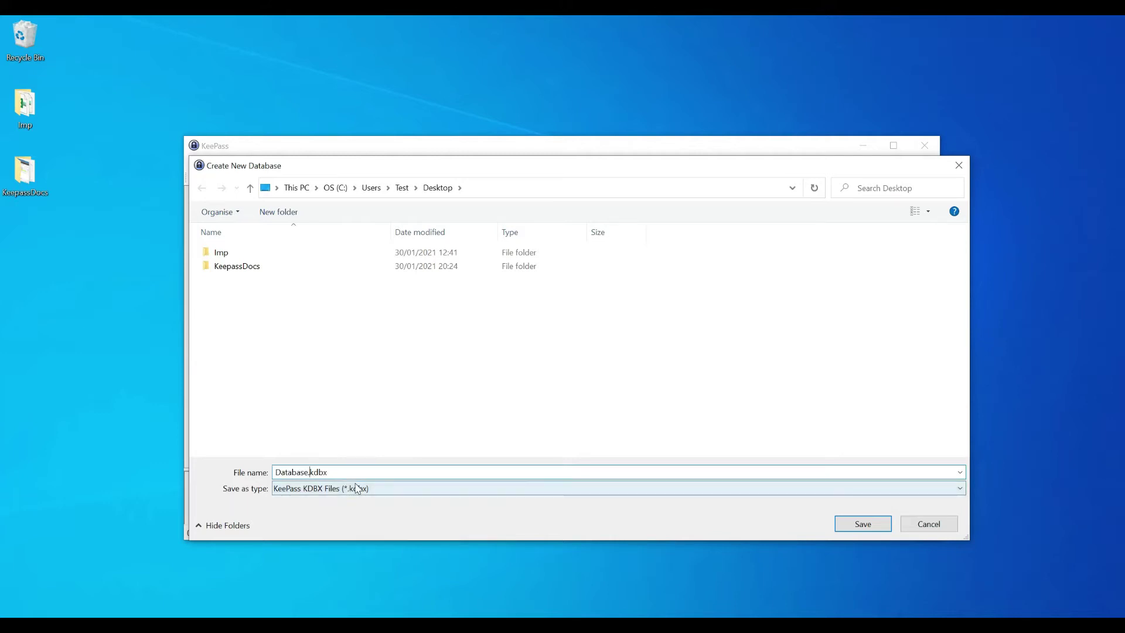
text(1)
click(850, 525)
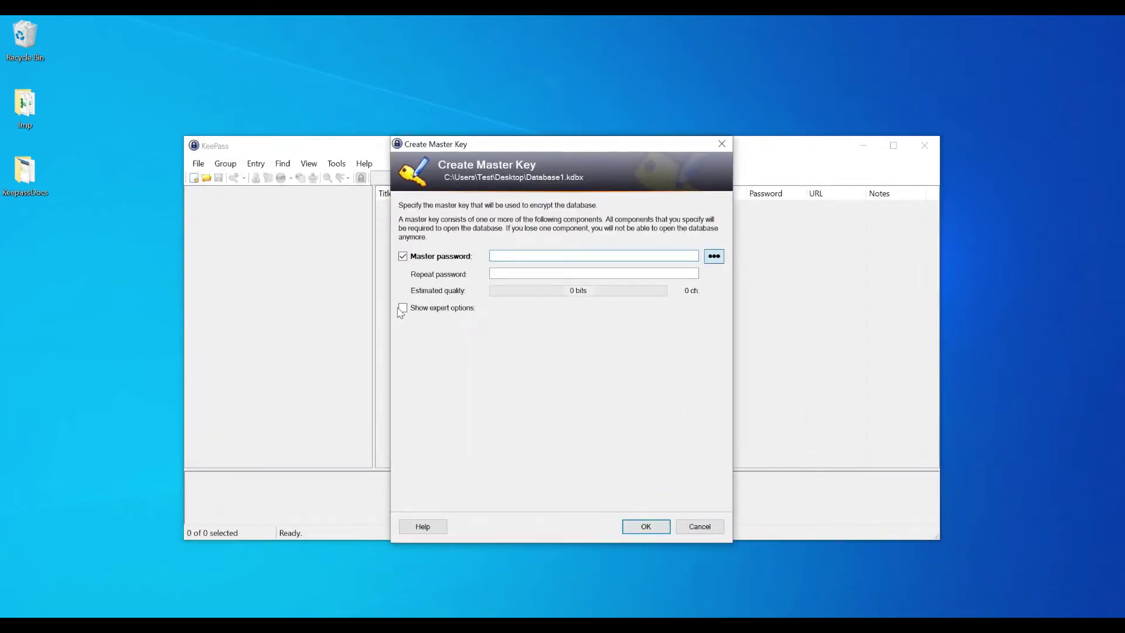
Tick Show expert options in the Create Master Key dialog.
click(403, 308)
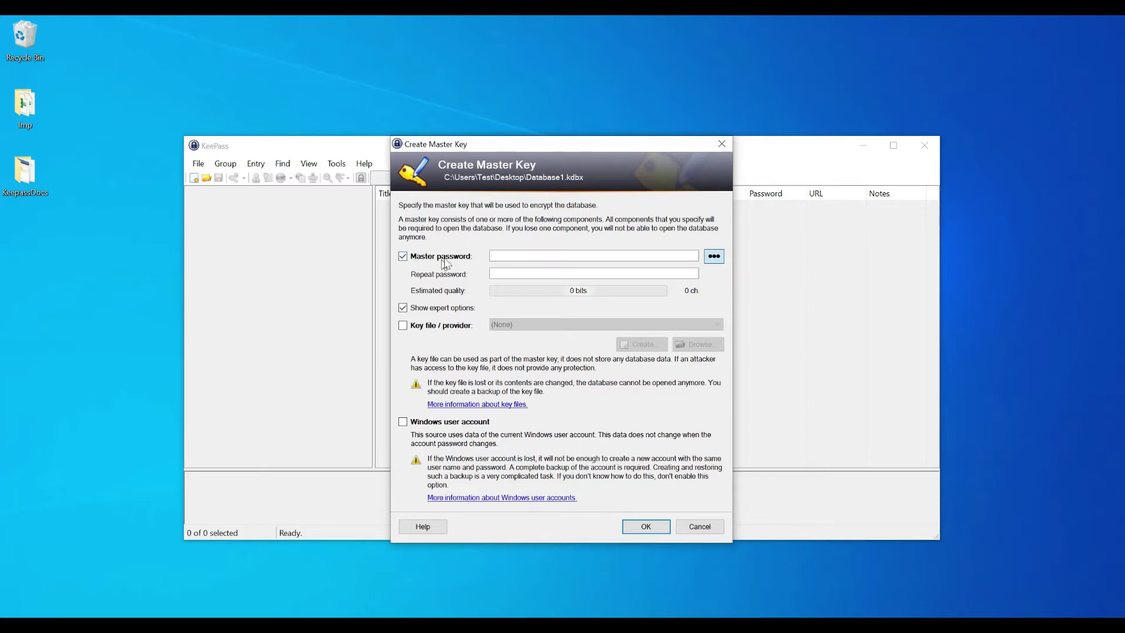
Enable the Key file / provider checkbox in the master key setup.
click(506, 255)
click(403, 325)
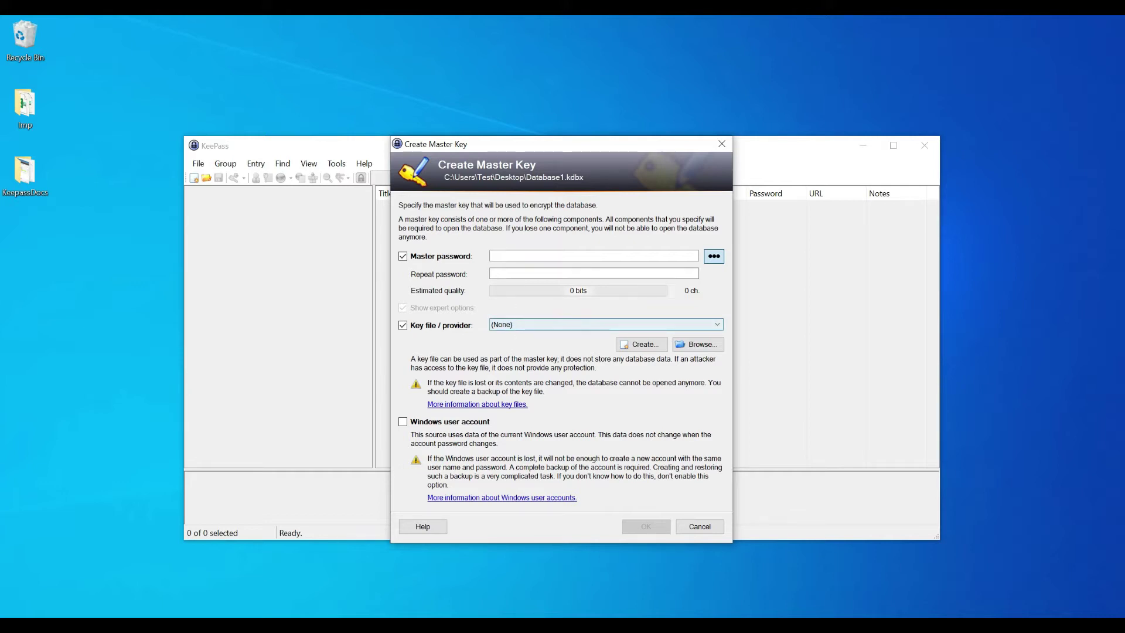
Enter and repeat a six-character master password, drop the key file, and accept the weak-password warning.
click(499, 258)
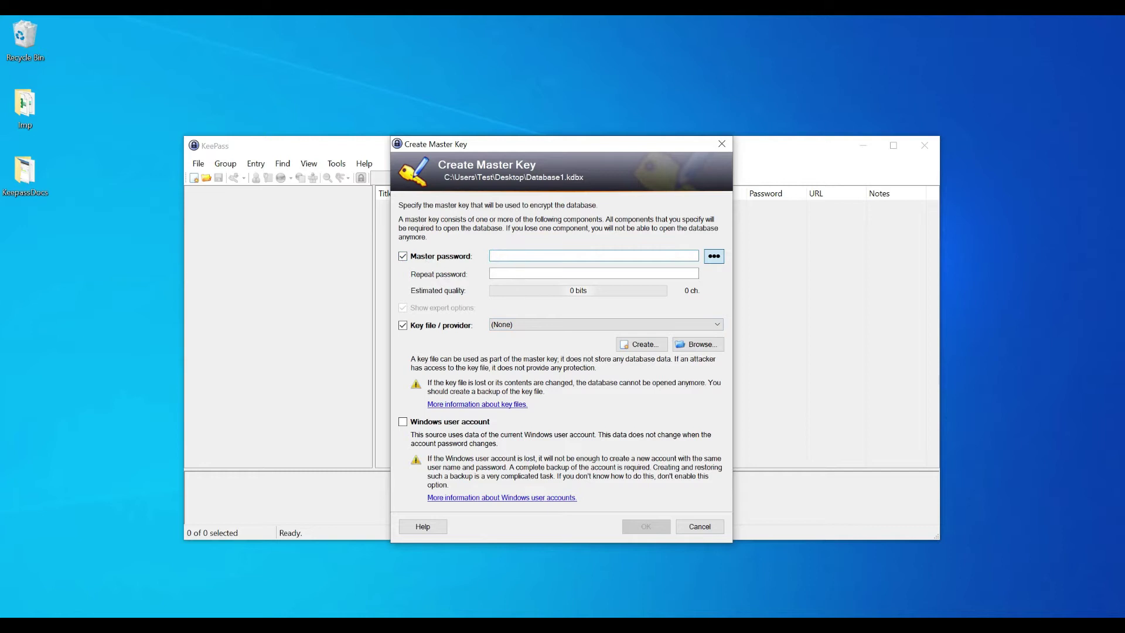
text(•••••)
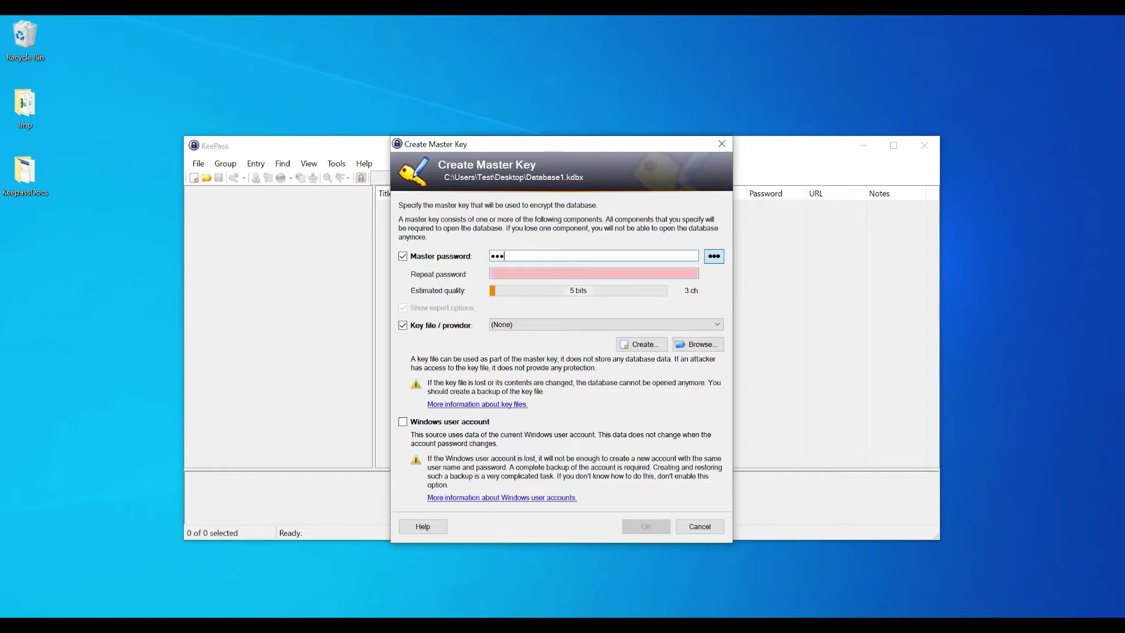
text(•)
click(515, 273)
text(••••••)
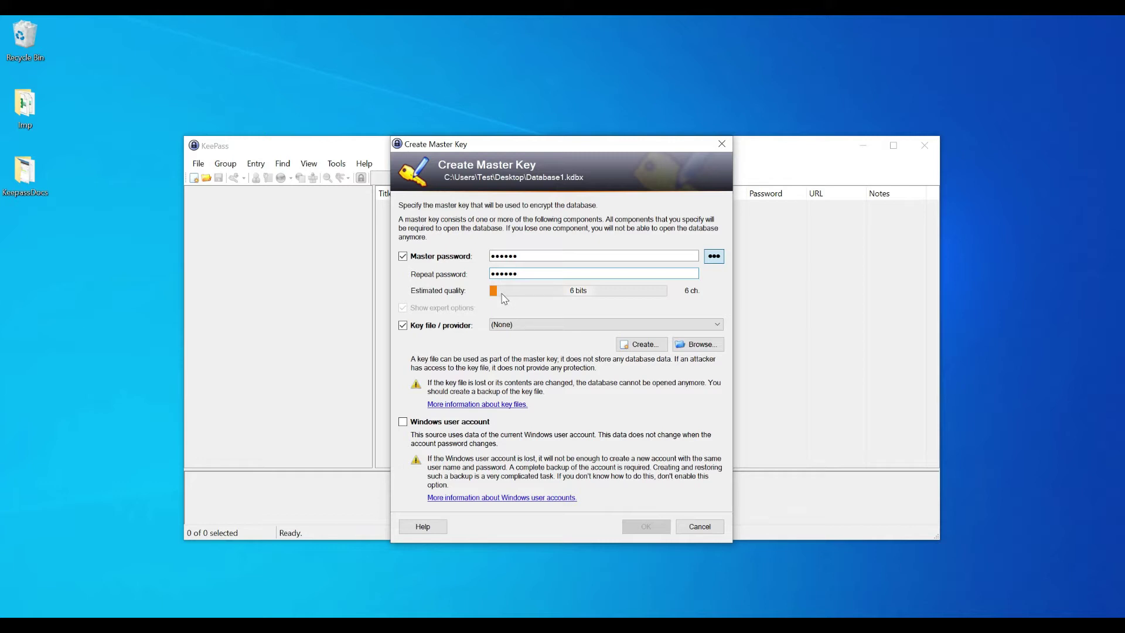
click(403, 326)
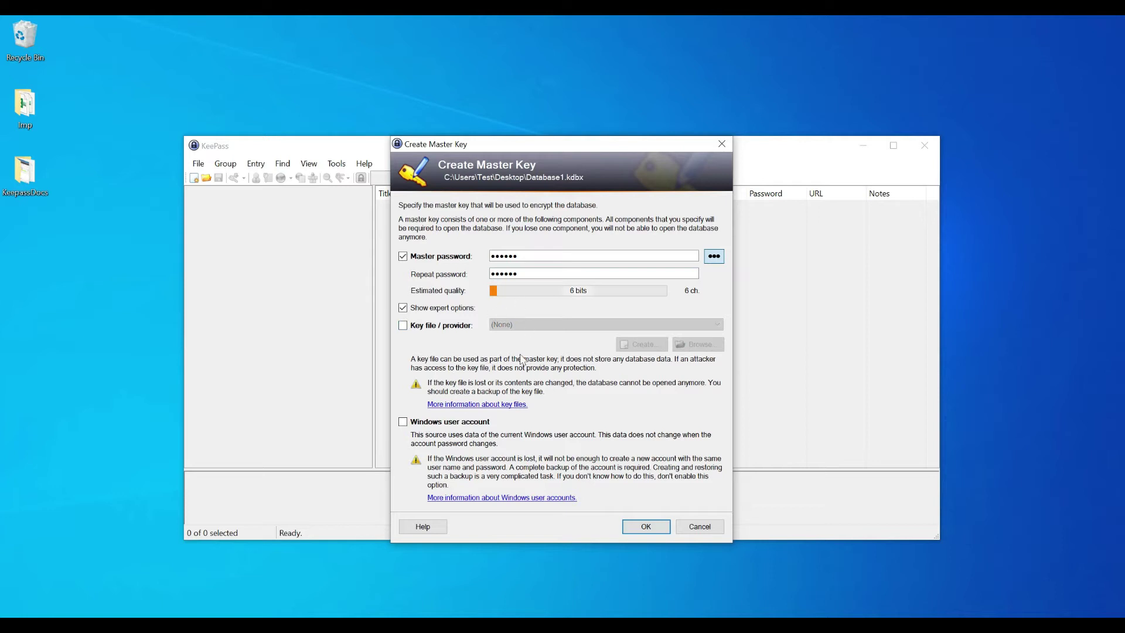
click(645, 527)
click(598, 376)
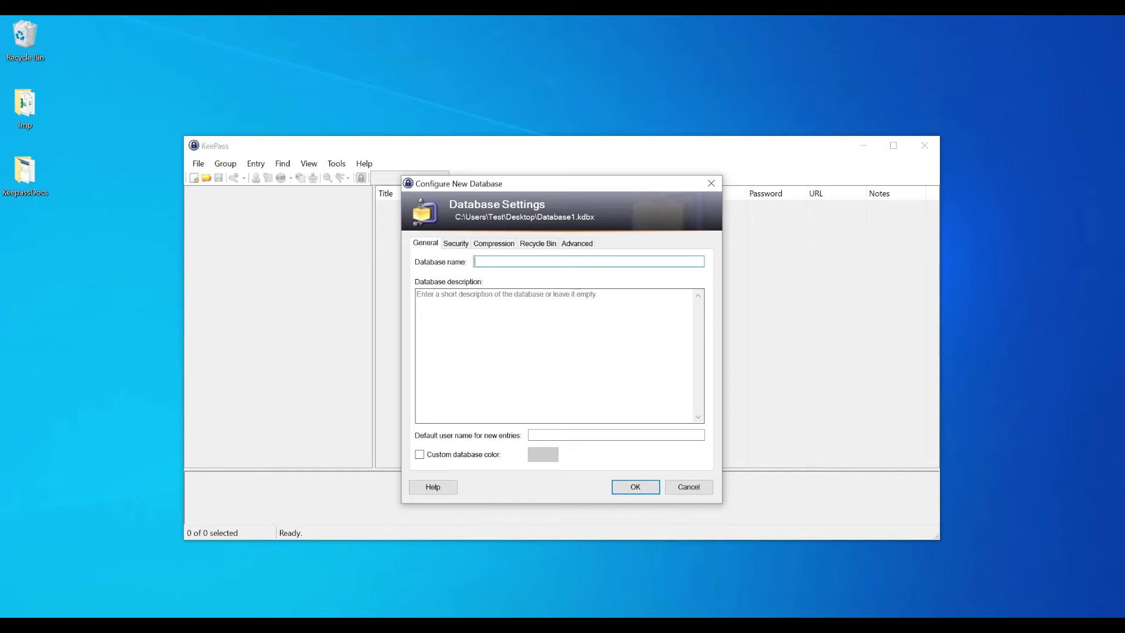
Enter DB1 as the database name and confirm the new database settings.
text(DB1)
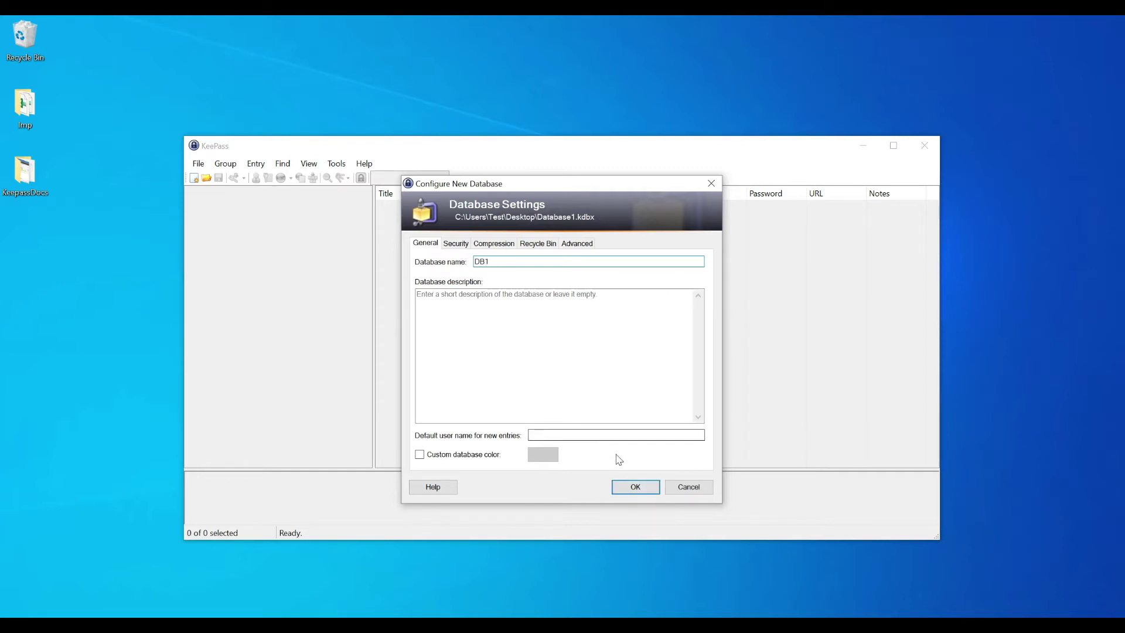
click(633, 488)
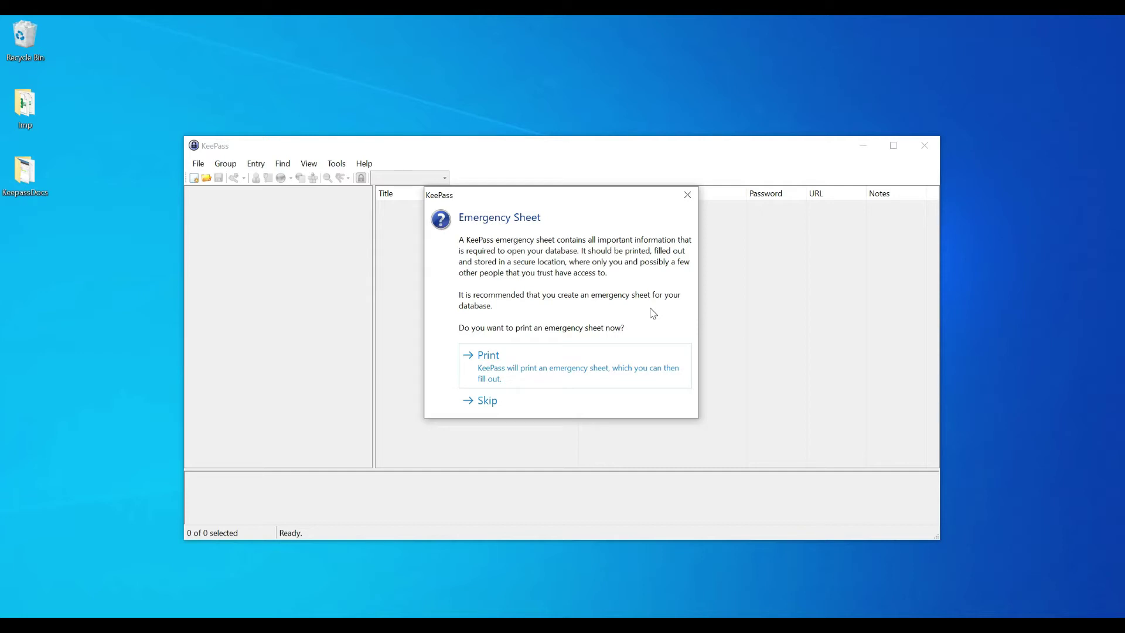
Skip the emergency sheet and save Database1.kdbx with its default groups and sample entries.
click(494, 407)
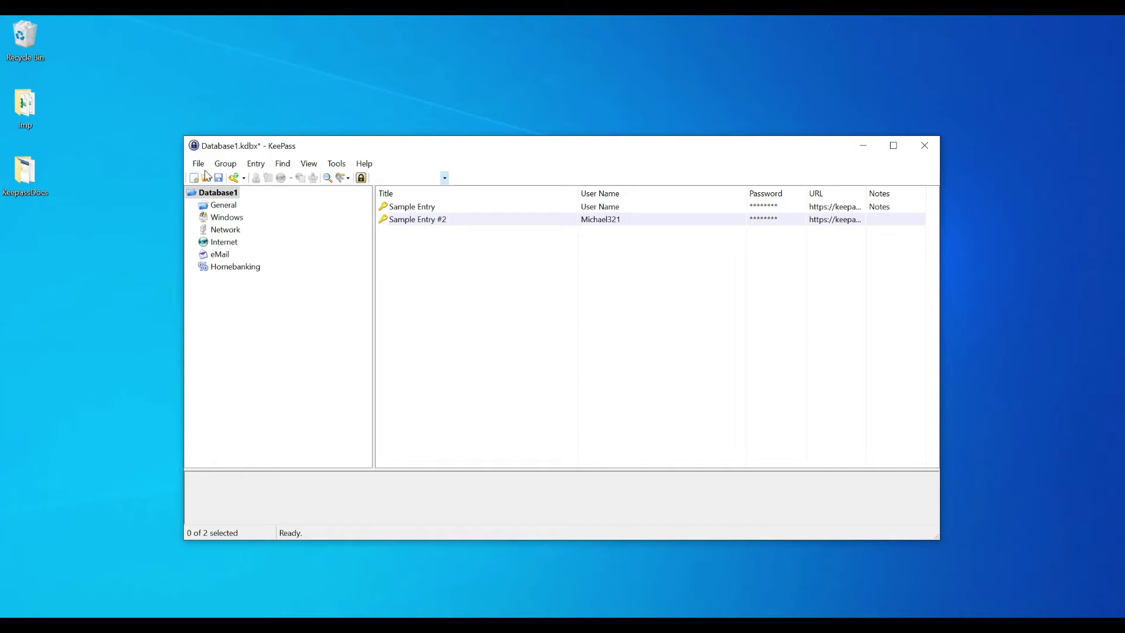
click(218, 178)
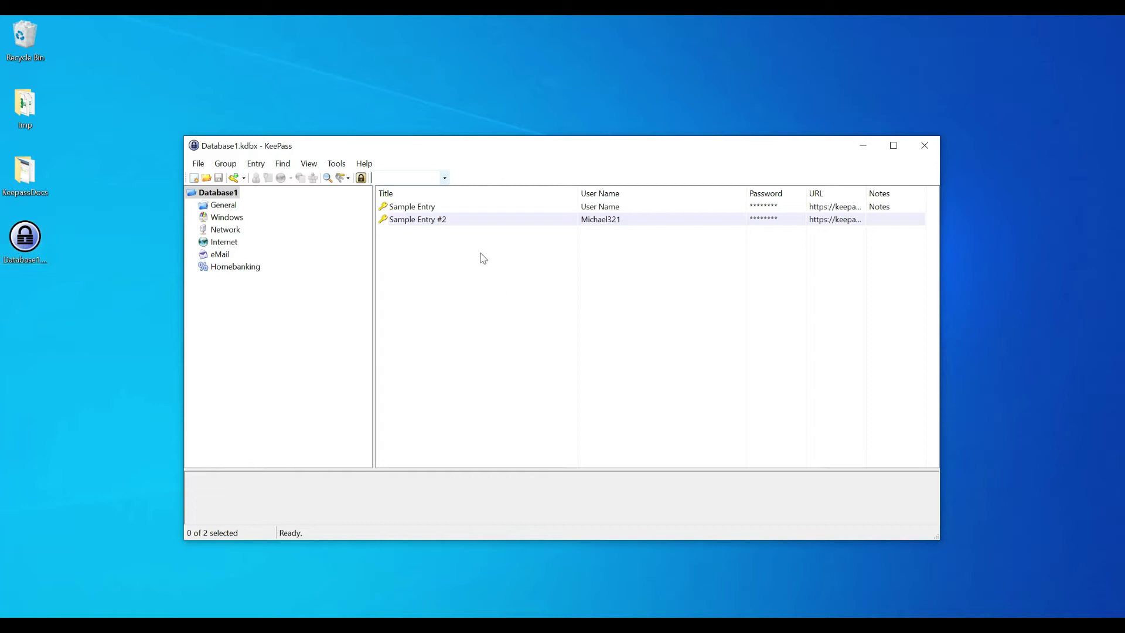
Close Database1 and begin creating a second new database.
click(198, 164)
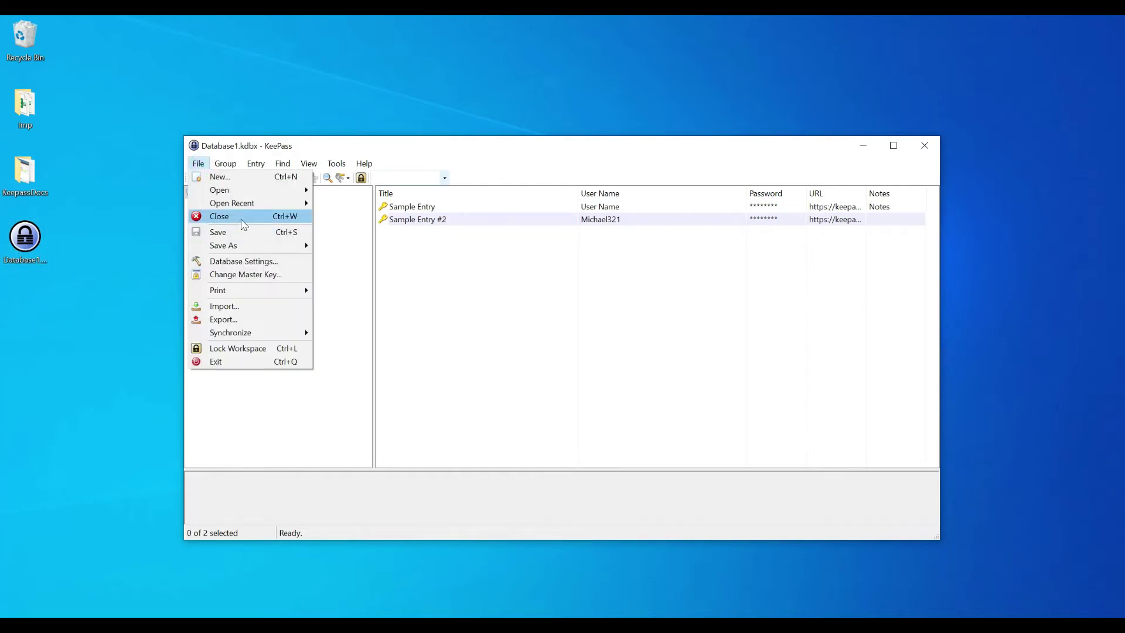
click(243, 224)
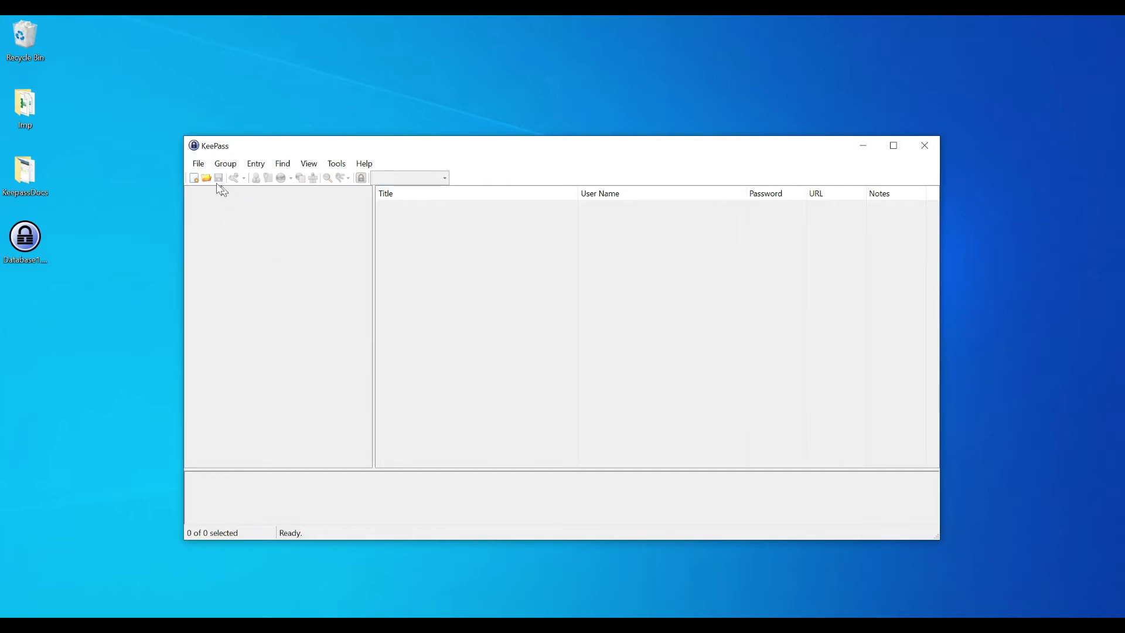
click(198, 163)
click(223, 177)
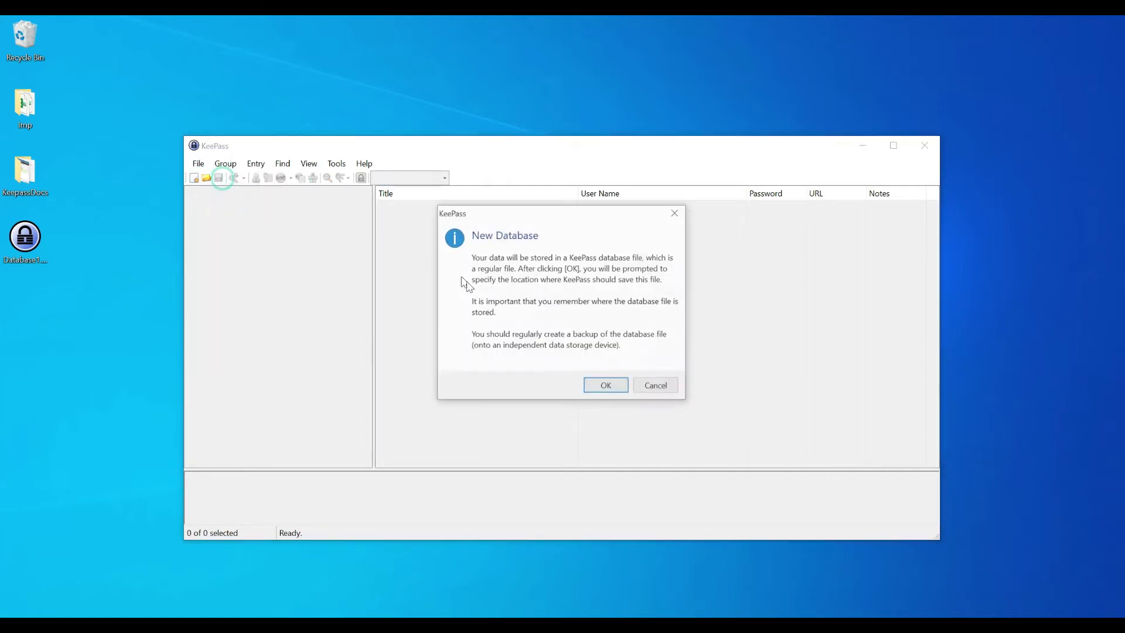
click(606, 386)
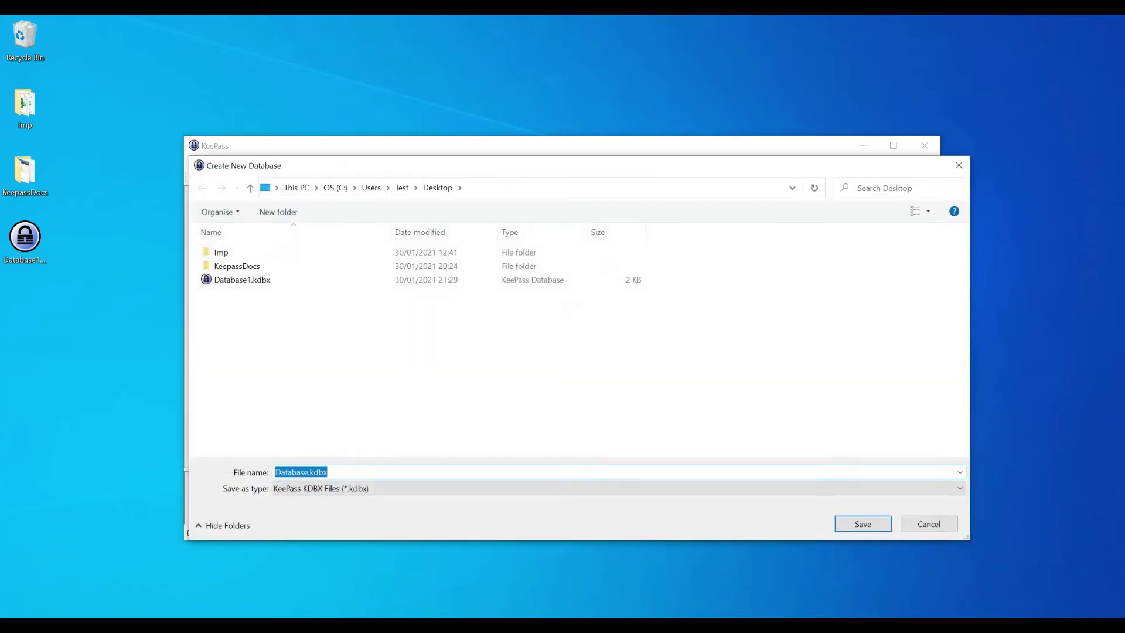
Save it as Database2.kdbx, show expert key options and untick Master password.
click(303, 471)
text(2)
click(851, 526)
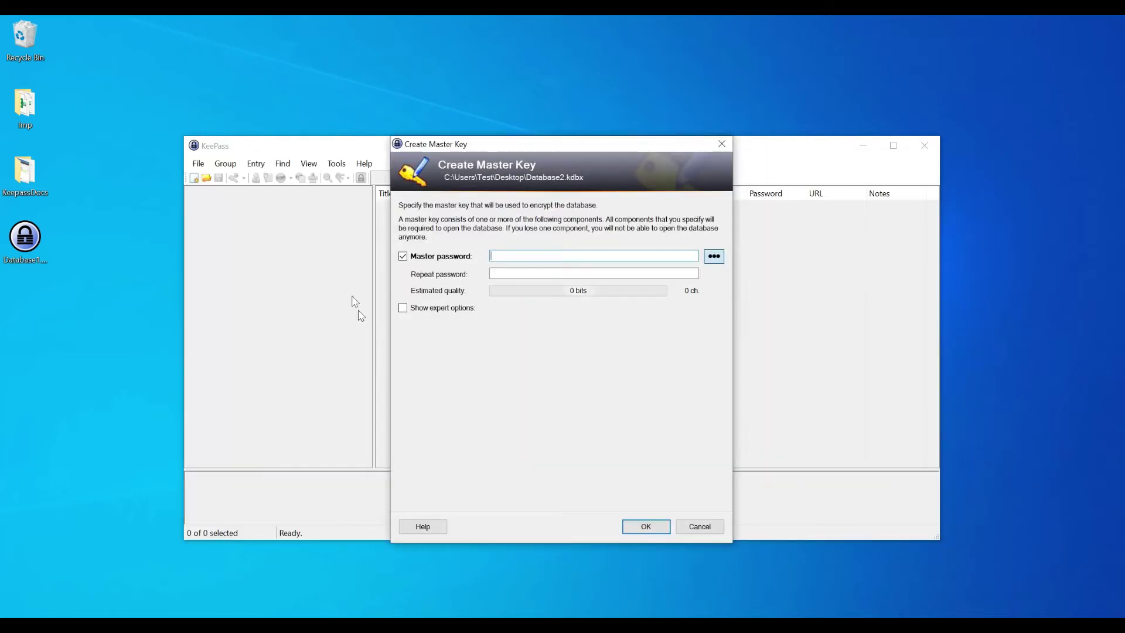
click(402, 308)
click(403, 257)
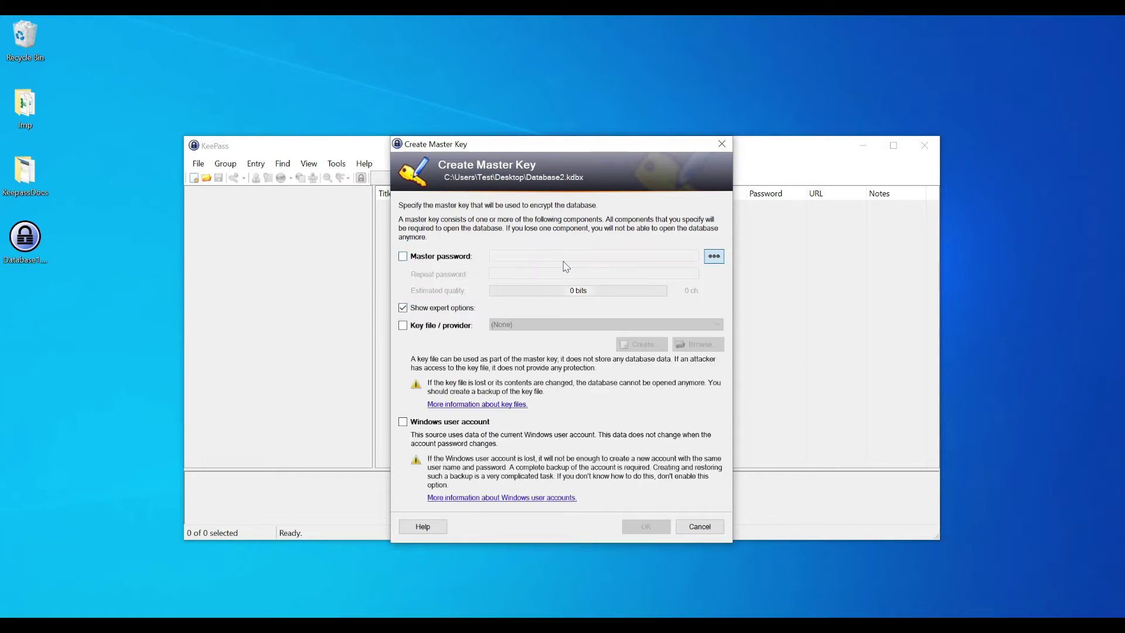
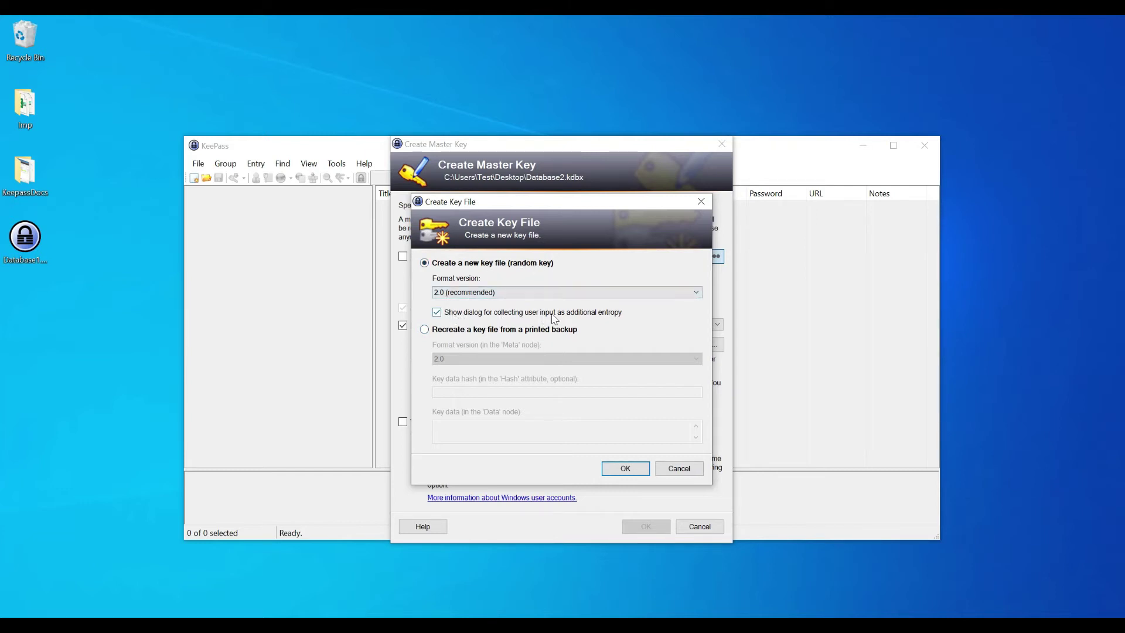
Generate a random key file with entropy and save it to the Desktop as DB_KEY.keyx.
click(625, 468)
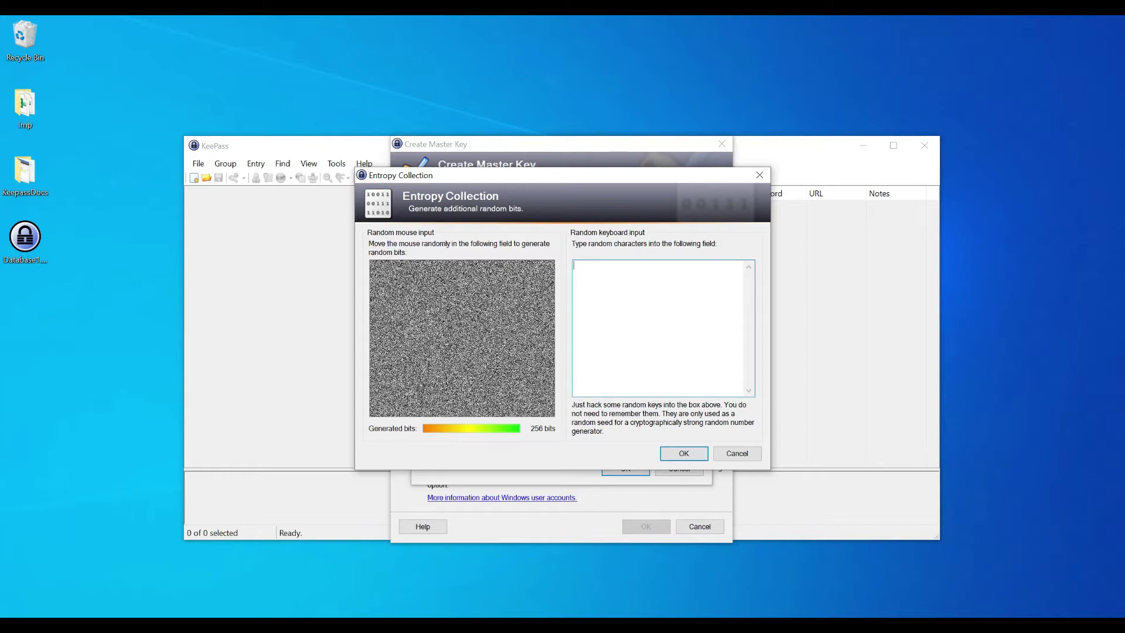
click(684, 453)
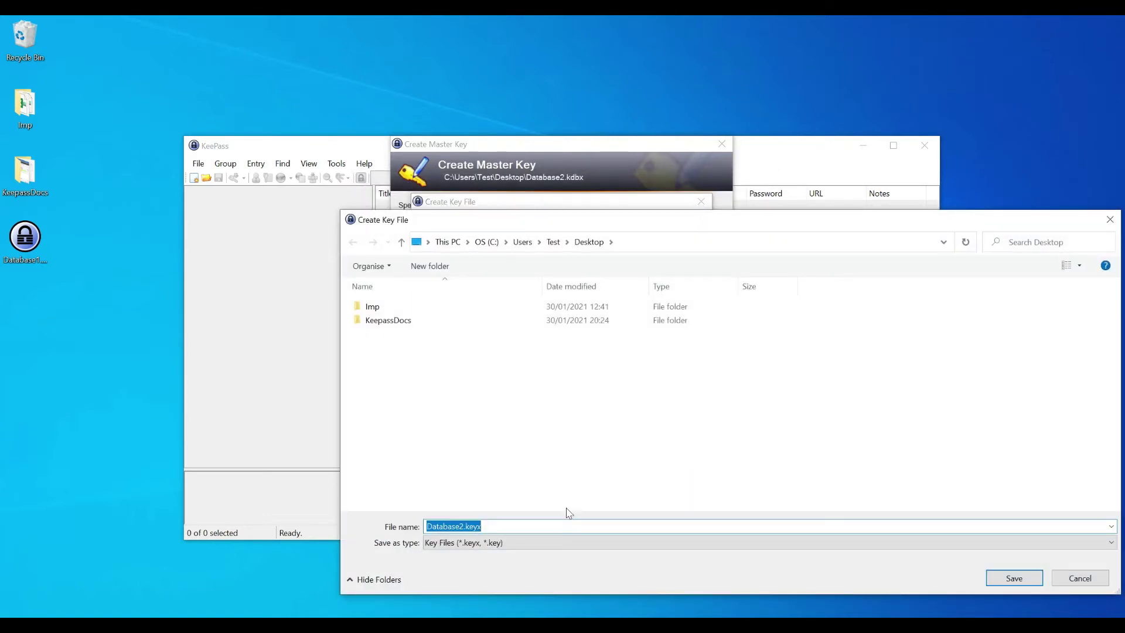
click(464, 526)
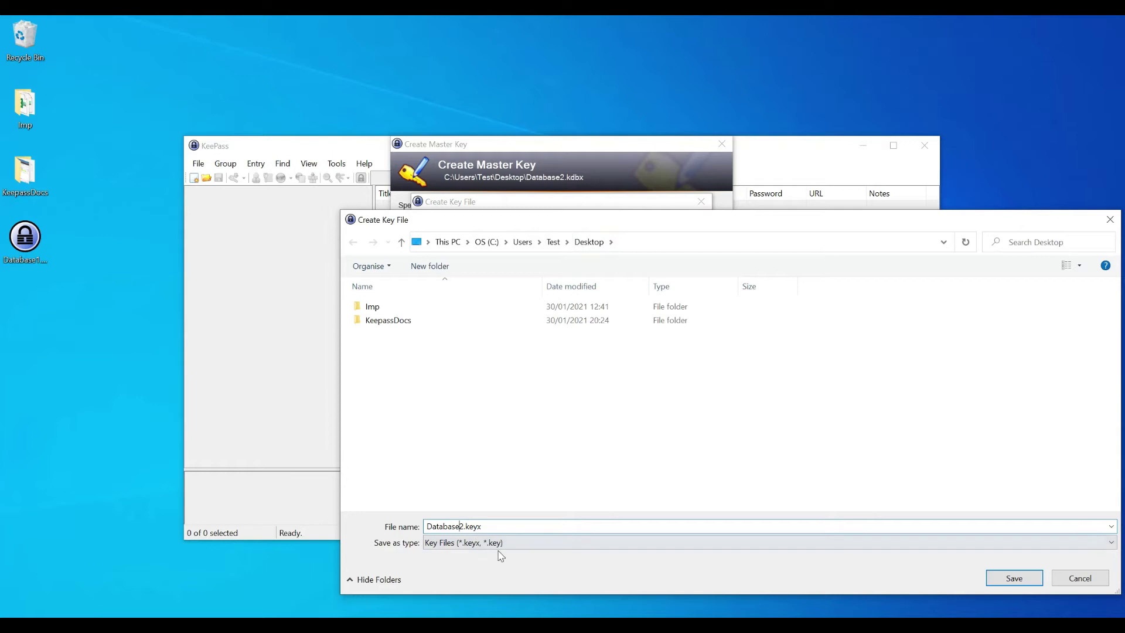
key(Delete)
key(Delete)
key(Delete)
key(Delete)
key(Delete)
key(Delete)
key(Delete)
key(Delete)
key(Delete)
text(DB_KEY)
click(1015, 578)
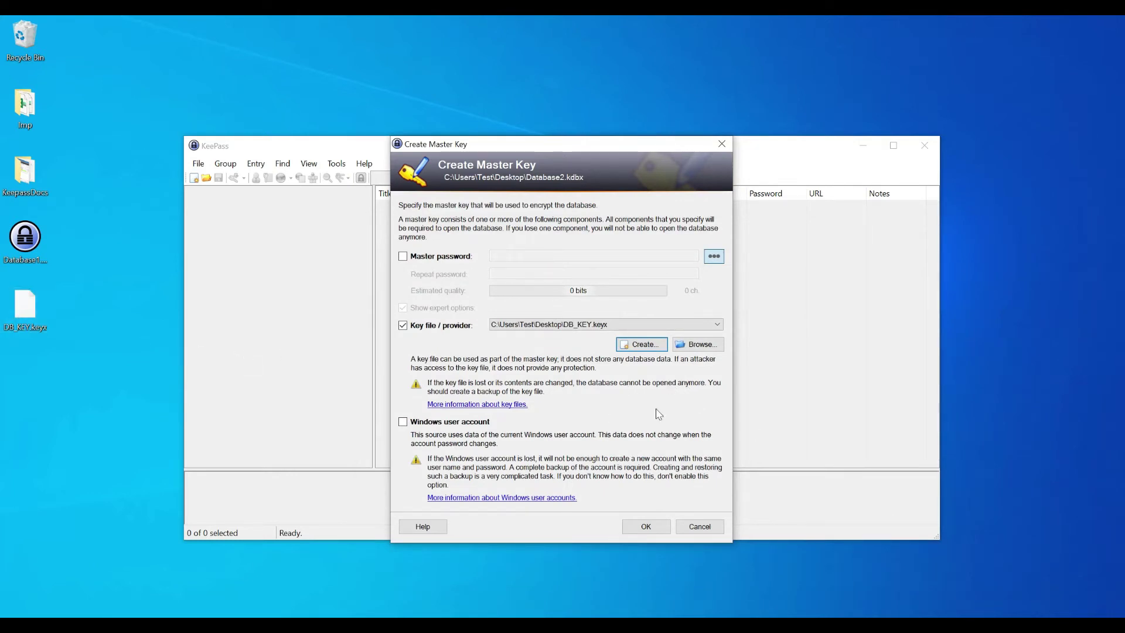
Confirm the key-file master key, accept database name DB2, and skip the emergency sheet.
click(659, 527)
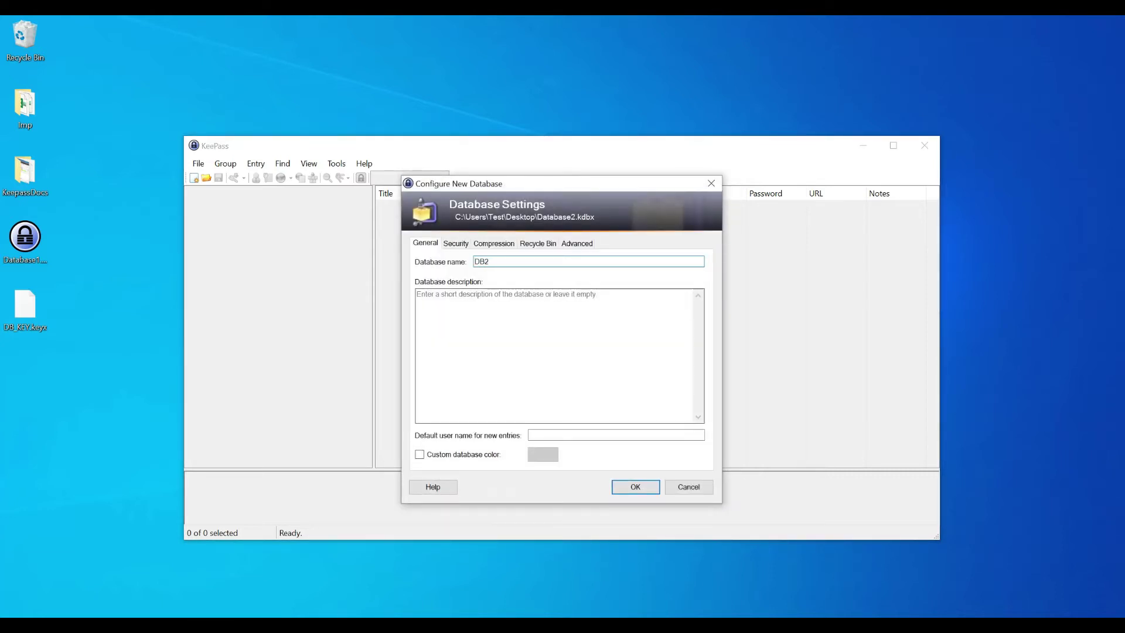
click(464, 464)
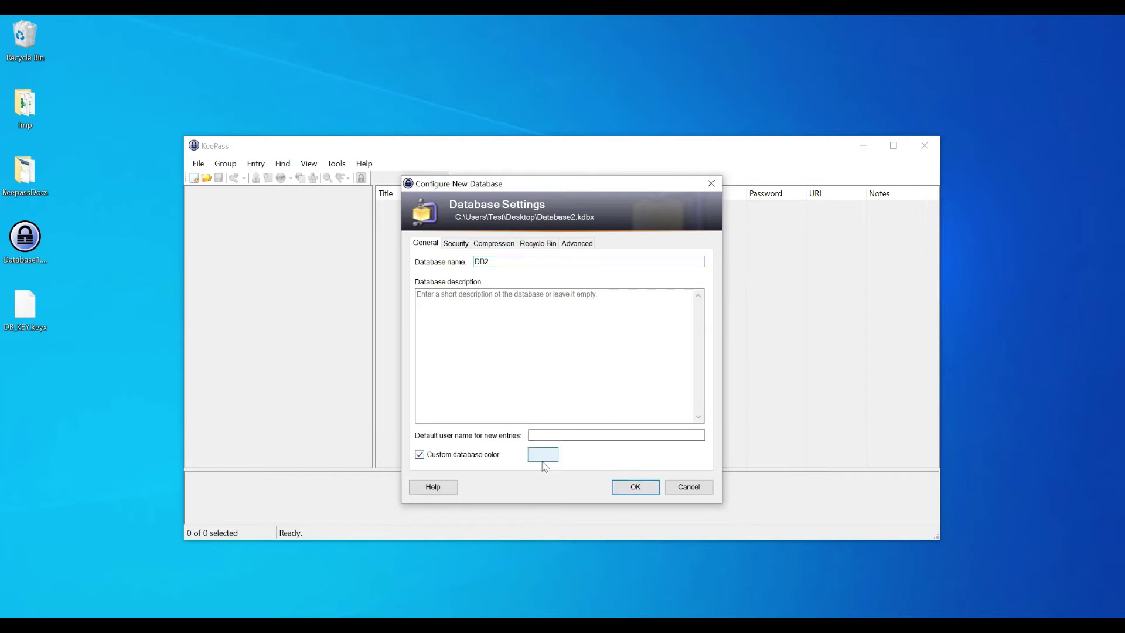
click(549, 463)
click(468, 462)
click(635, 487)
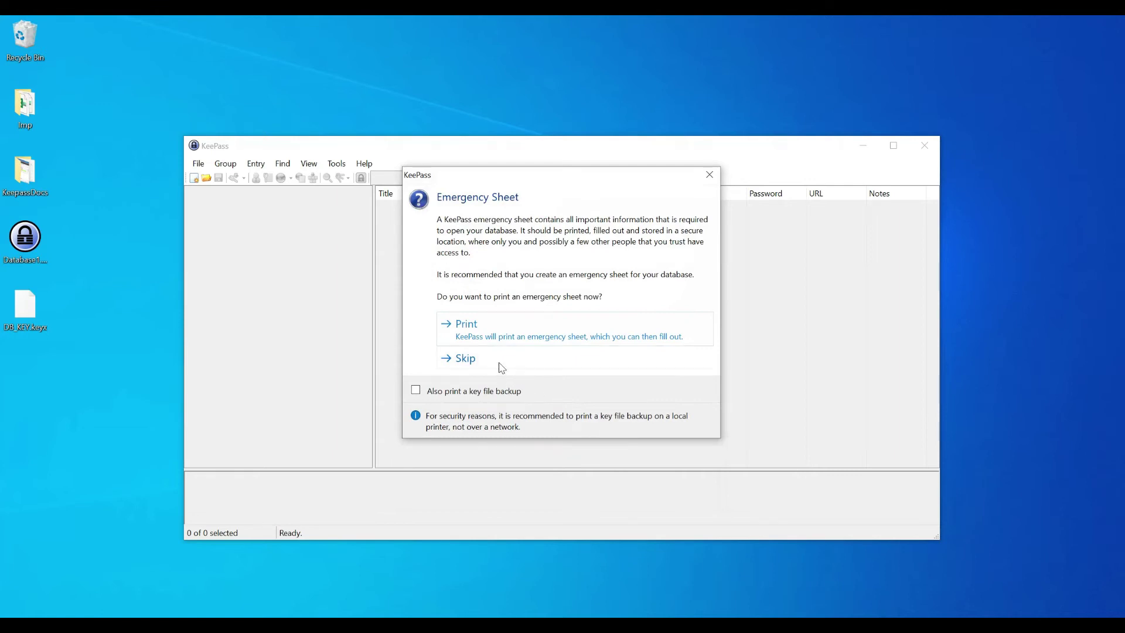
click(476, 359)
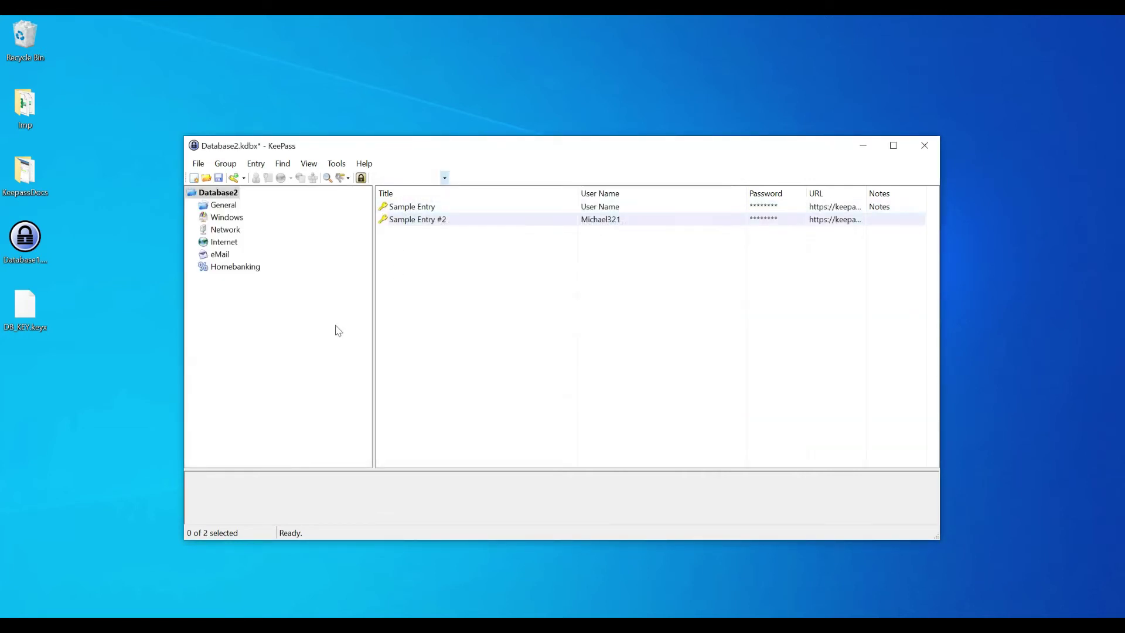
Save Database2.kdbx and check the saved file on the Desktop.
click(218, 178)
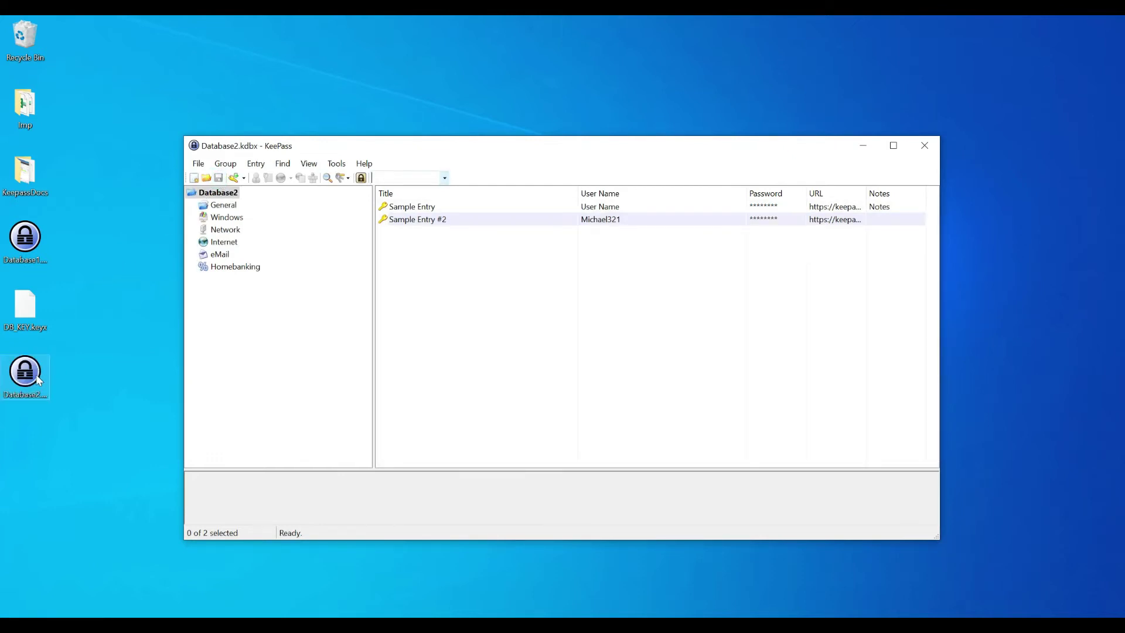
click(23, 382)
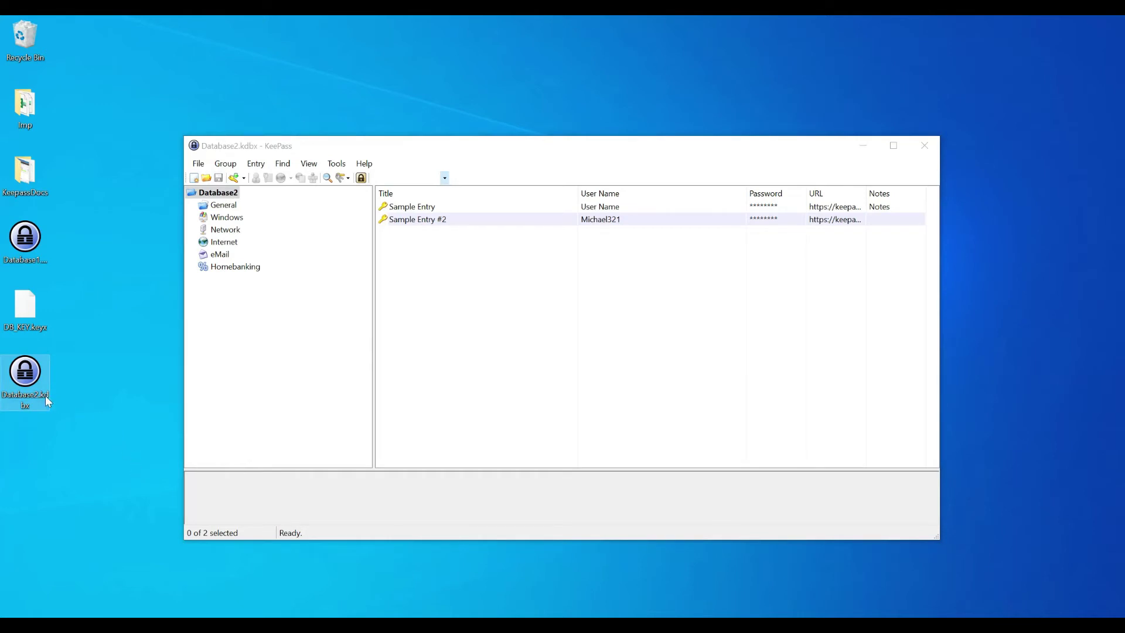
mouse_move(44, 392)
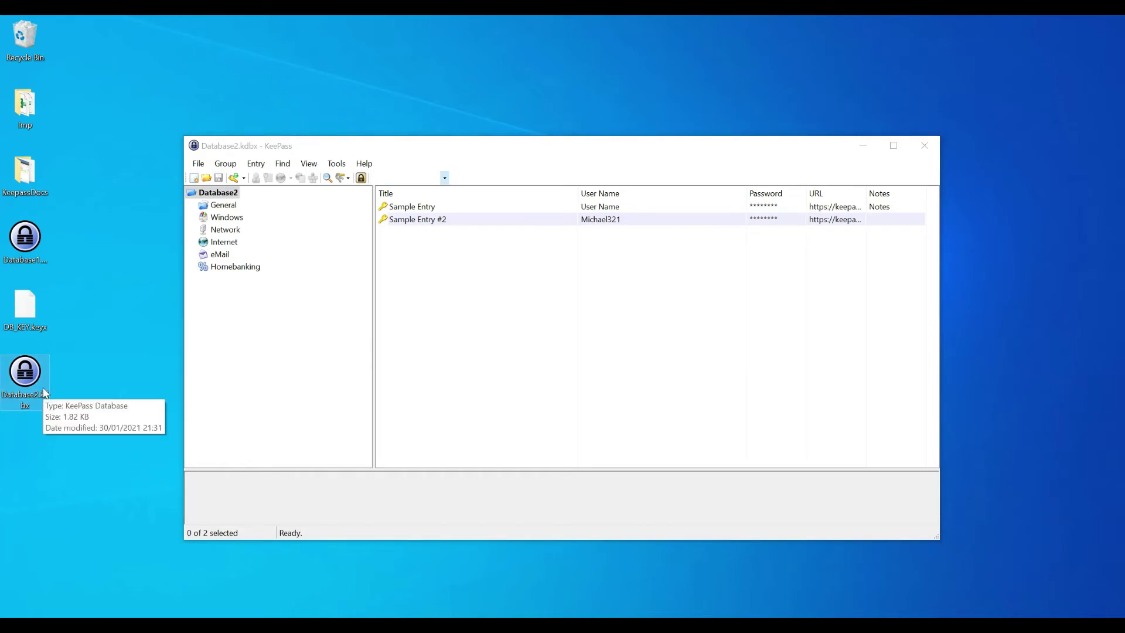
click(302, 318)
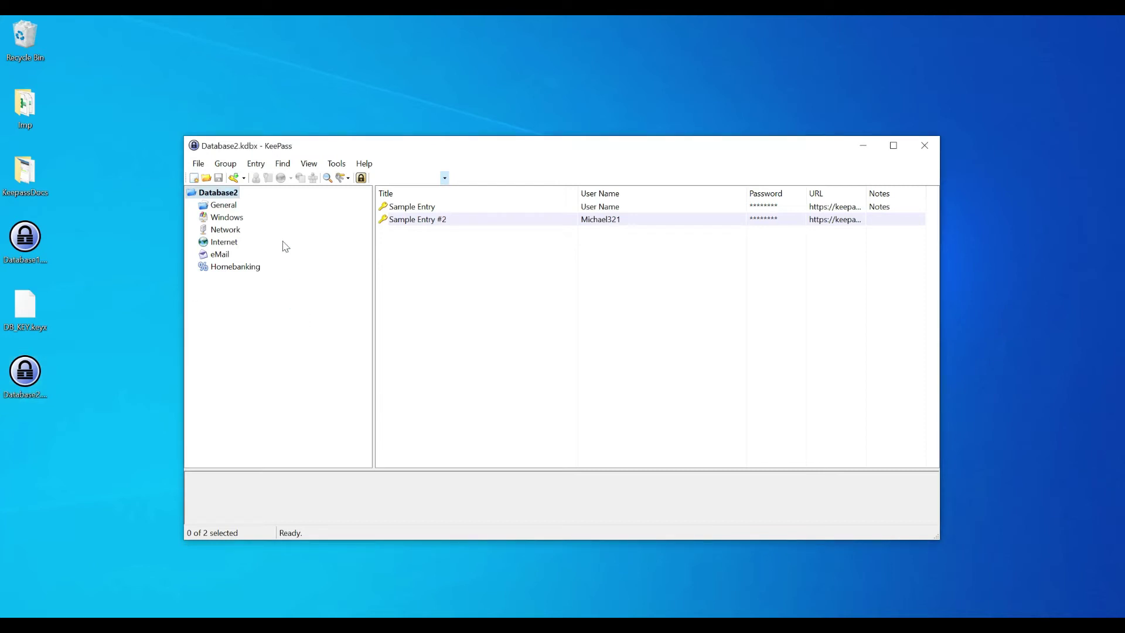
Close Database2 and start a new database saved as Database3.kdbx.
click(198, 165)
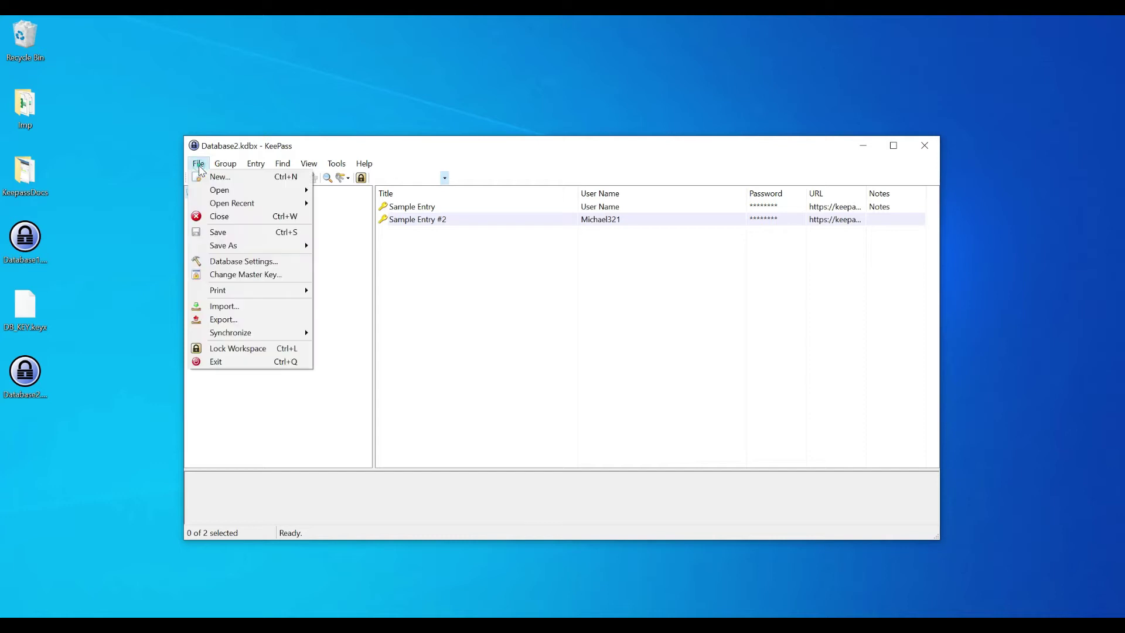
click(214, 217)
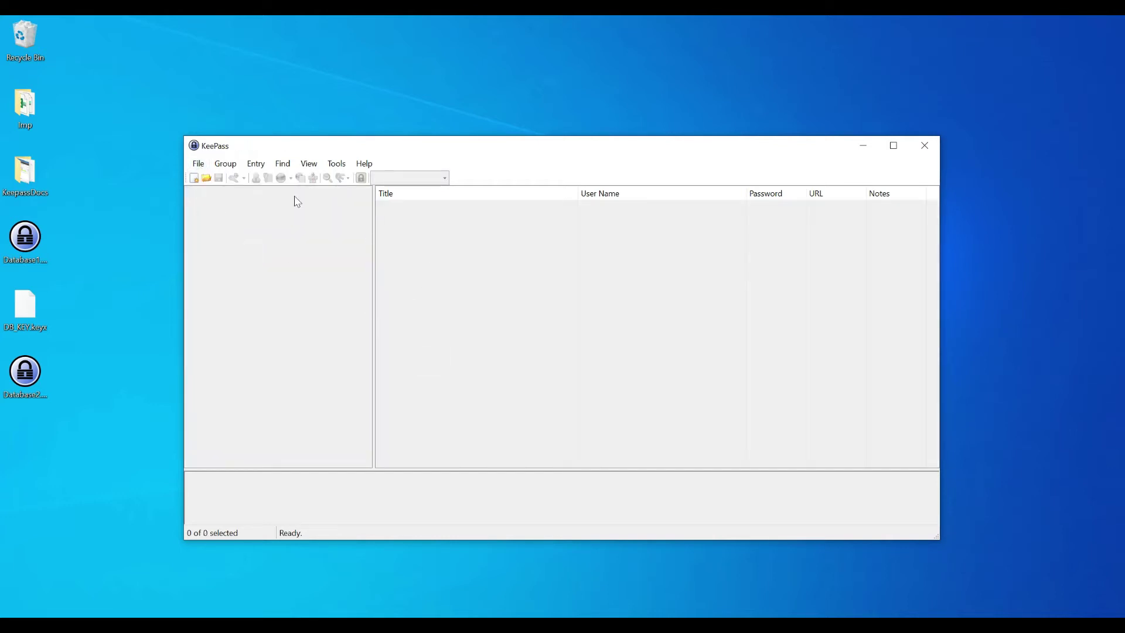
click(200, 164)
click(220, 177)
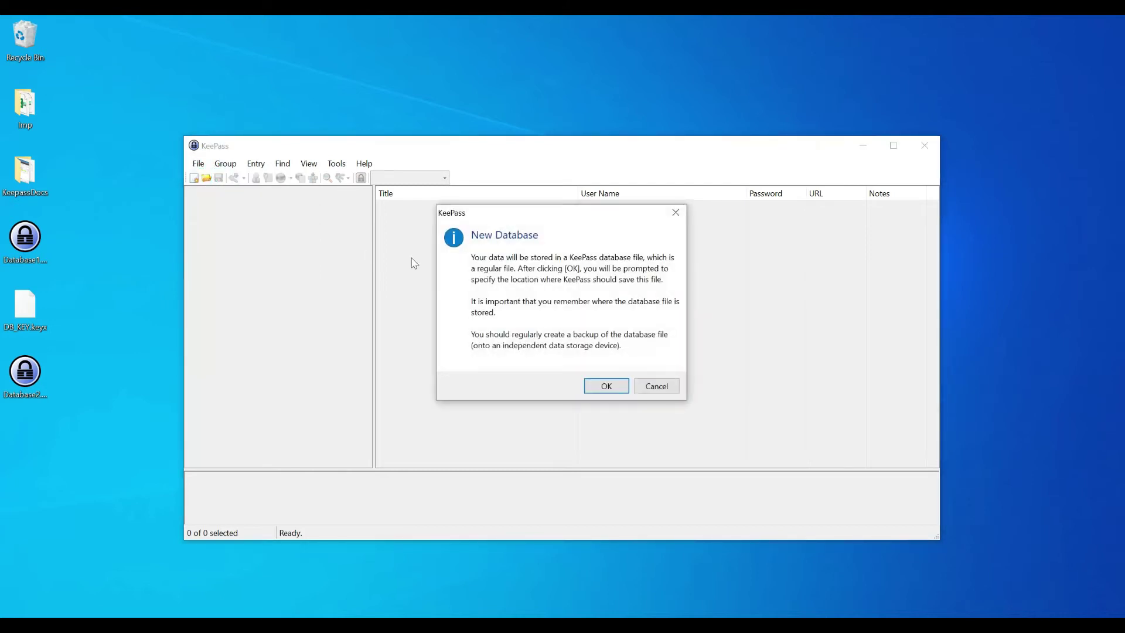
click(596, 386)
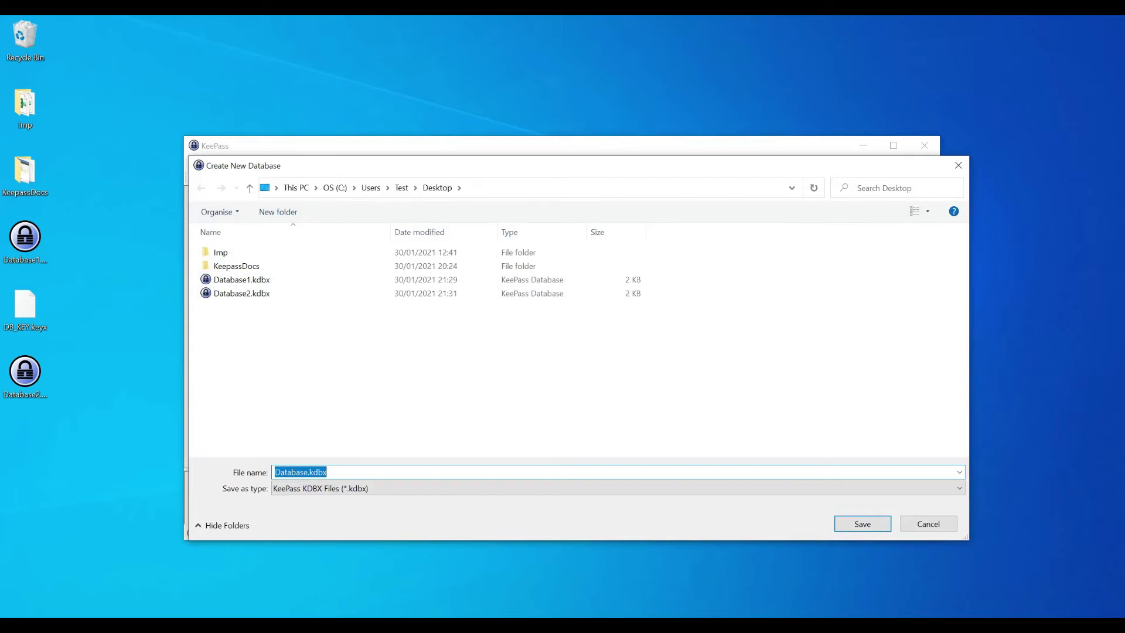
click(307, 472)
text(3)
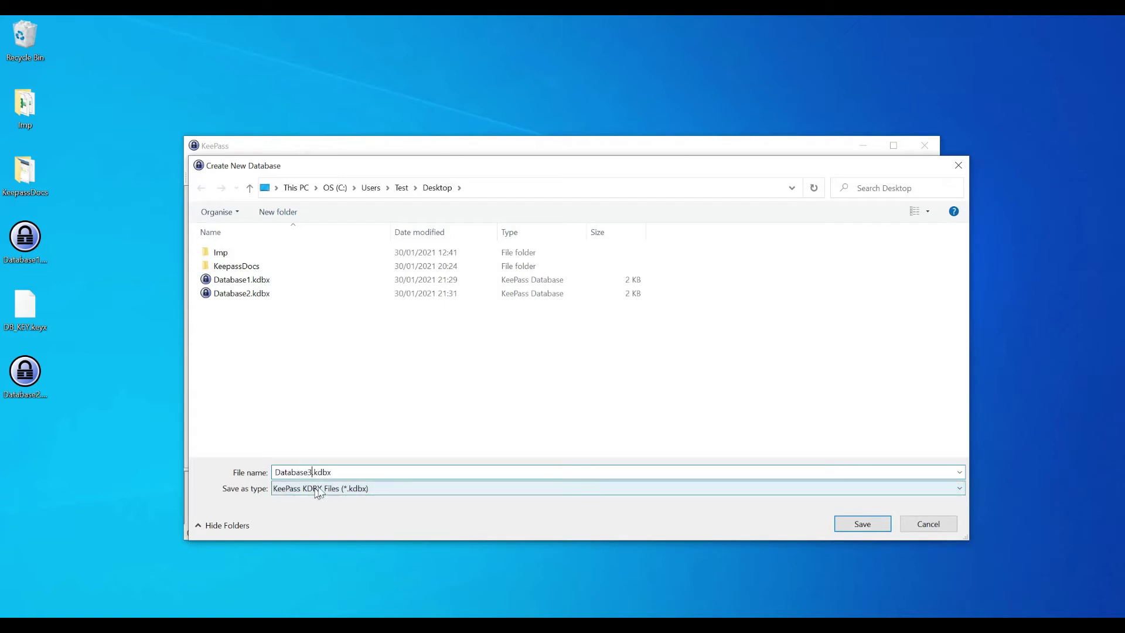
click(860, 525)
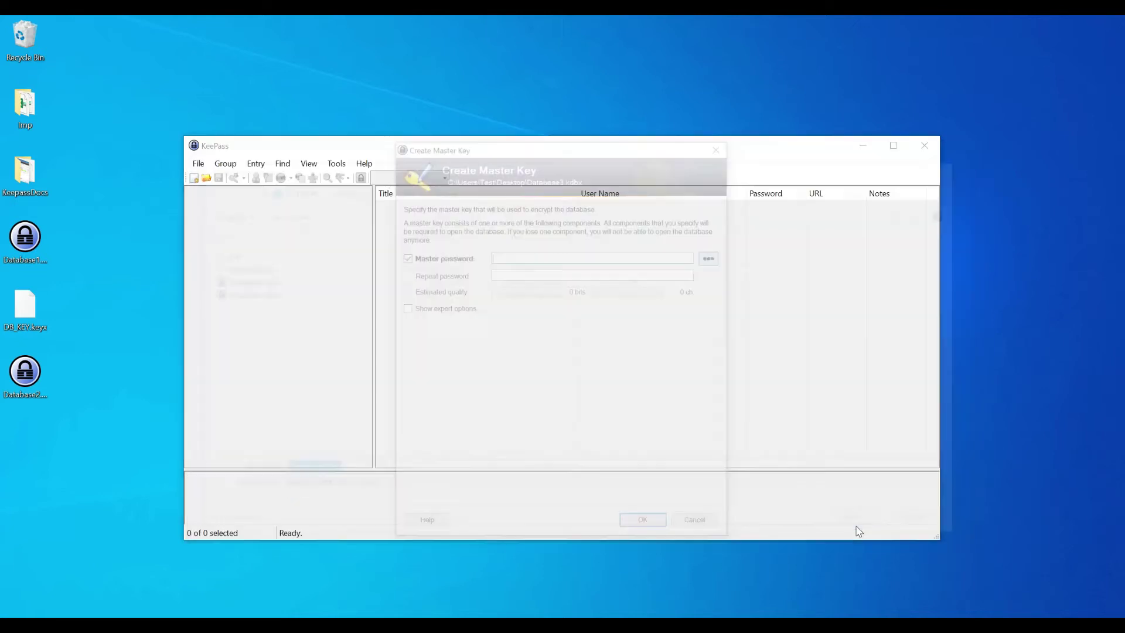
Key Database3 to the Windows user account instead of a password, name it DB3, skip the emergency sheet.
click(402, 256)
click(403, 307)
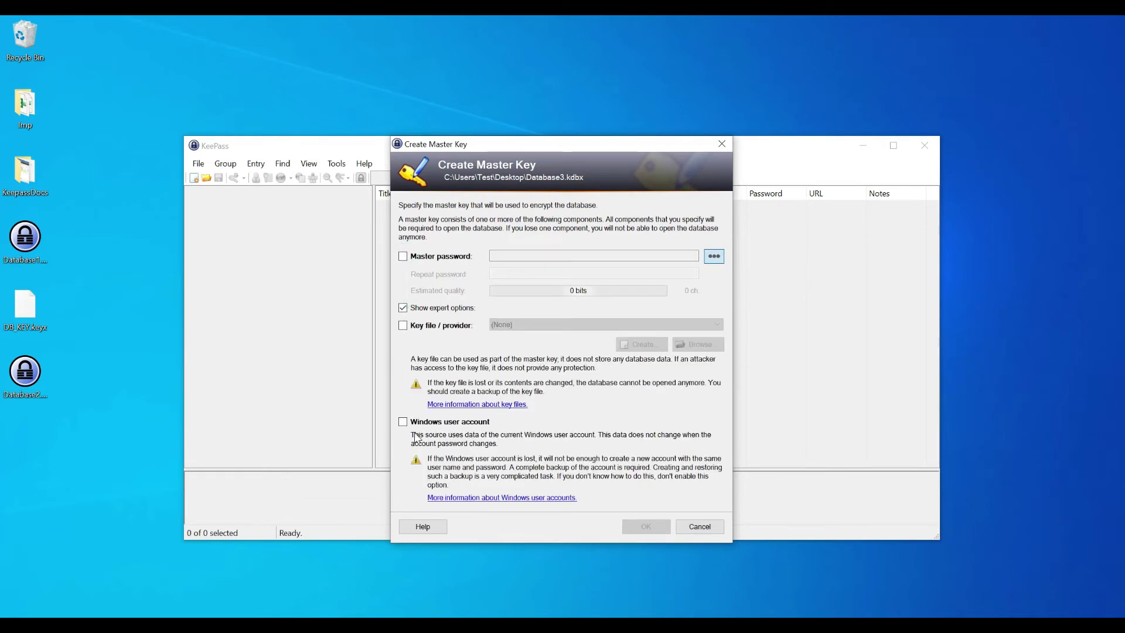
click(404, 423)
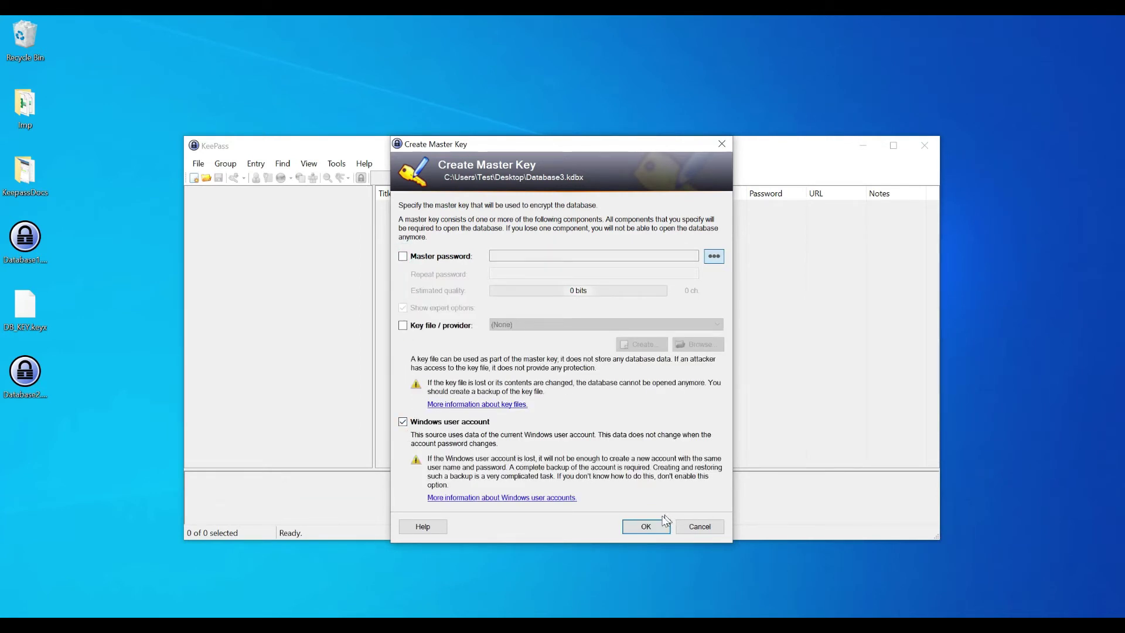
click(646, 526)
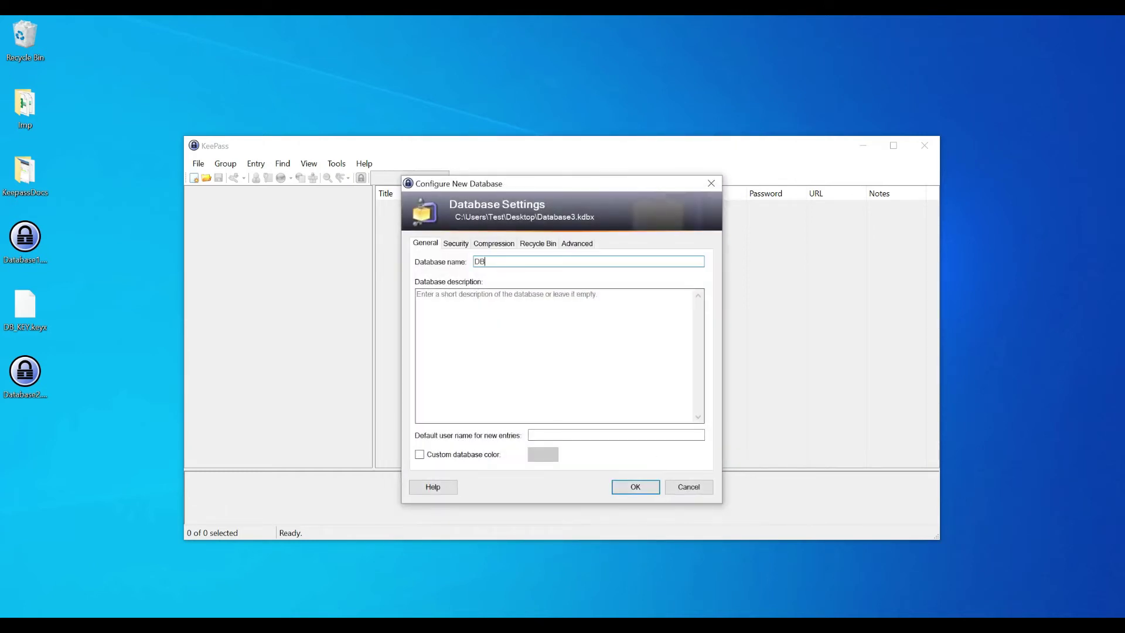
click(635, 486)
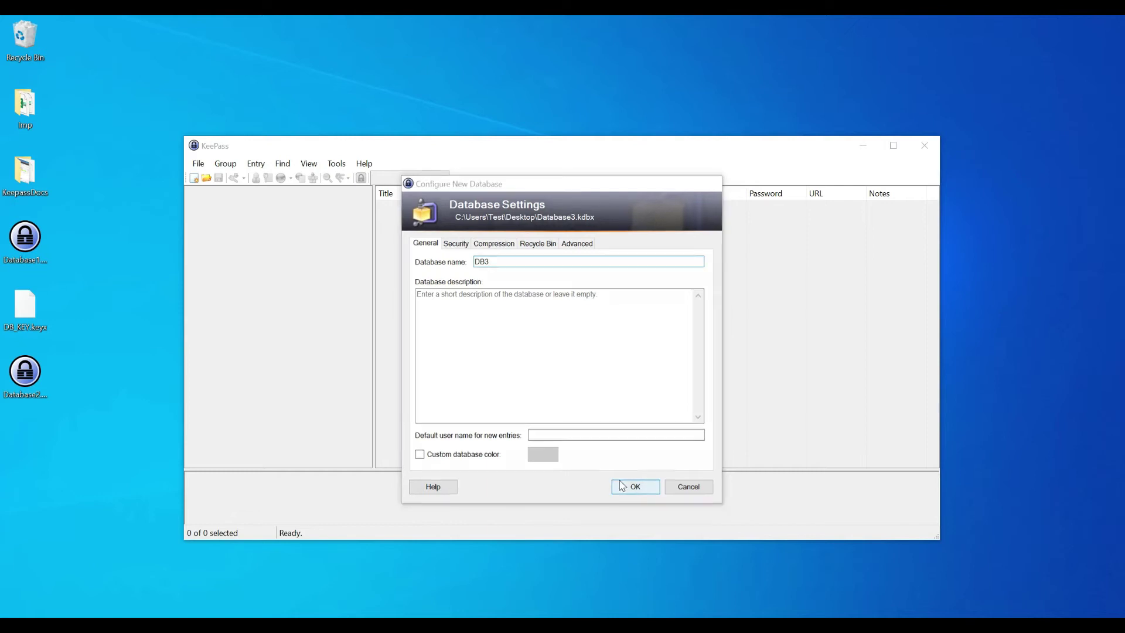
click(491, 402)
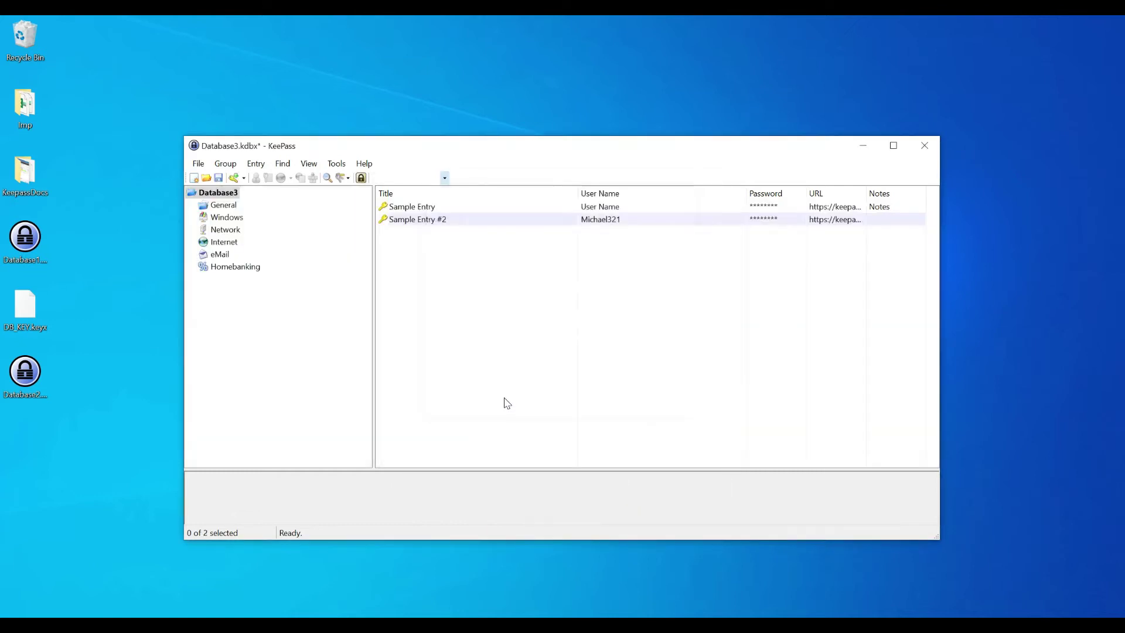
Save Database3.kdbx using the toolbar Save icon.
click(218, 177)
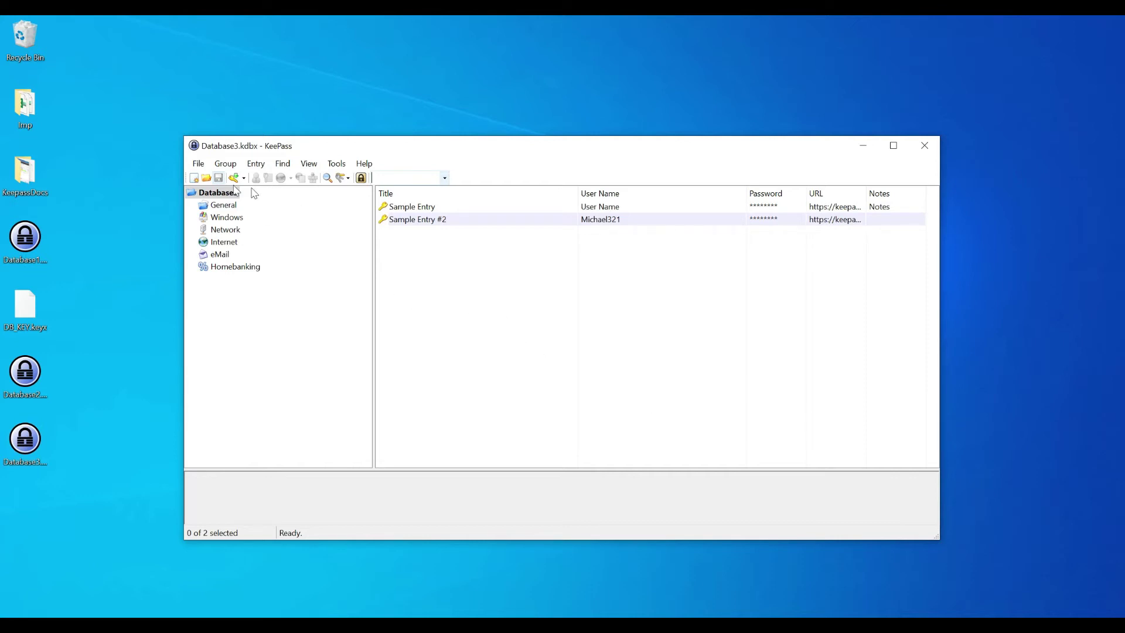
Close Database3, then open Database1.kdbx and unlock it with its master password.
click(199, 164)
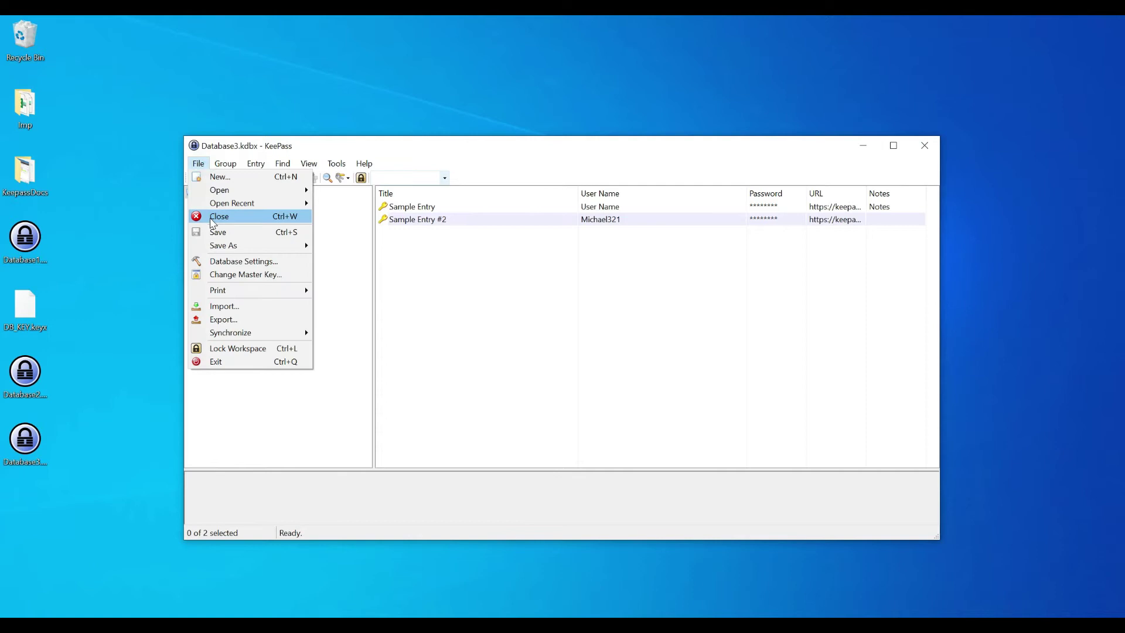
click(209, 218)
click(198, 164)
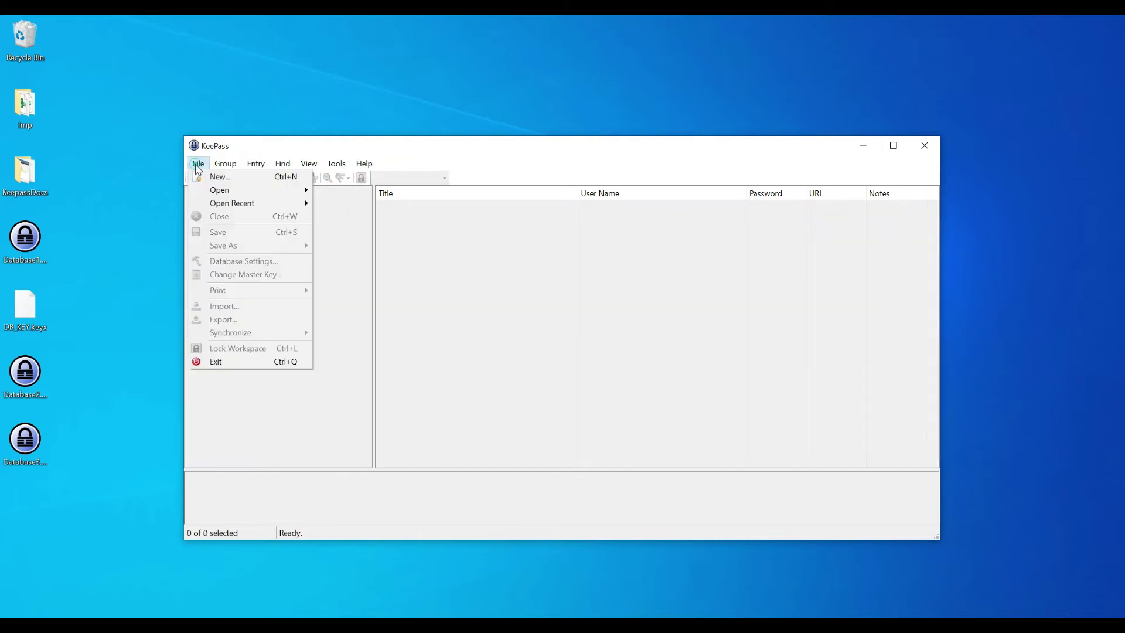
mouse_move(222, 189)
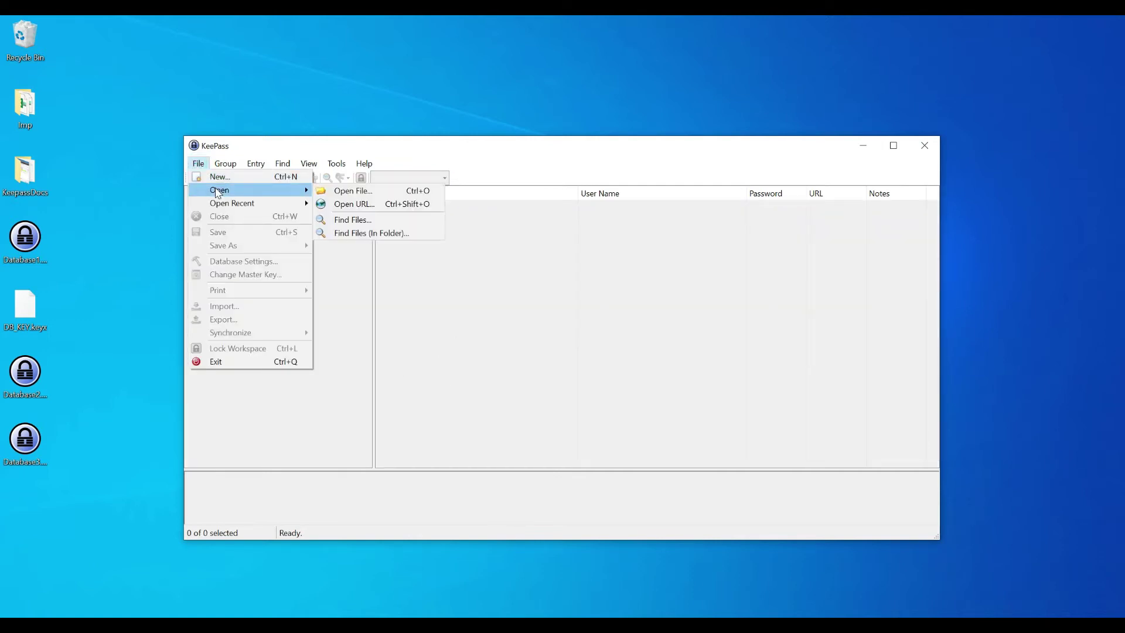
click(336, 190)
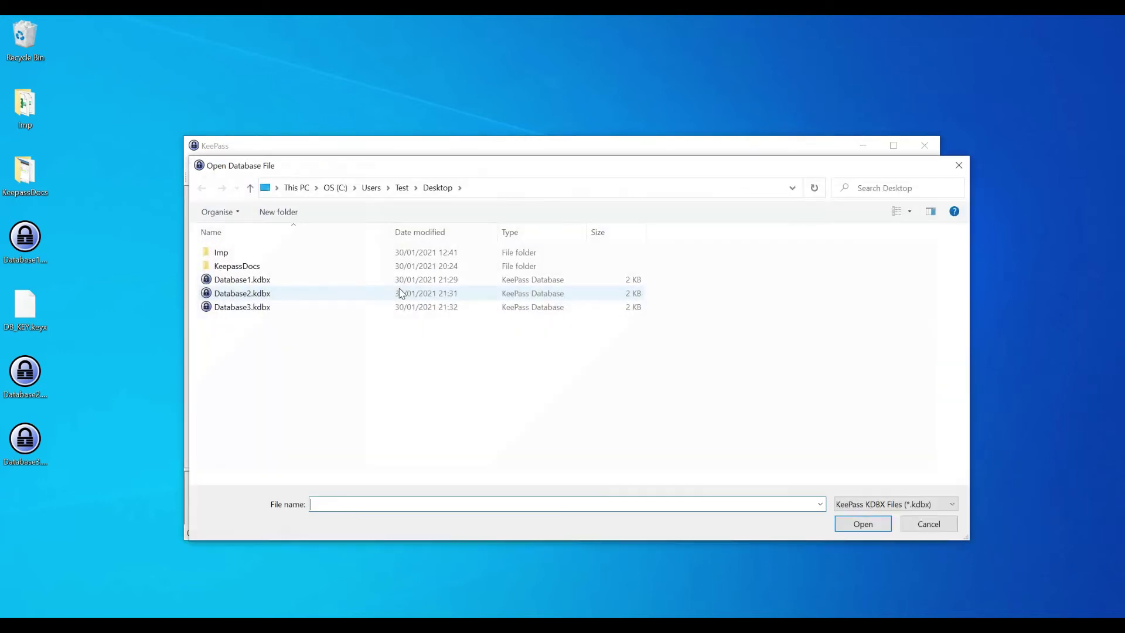
click(280, 281)
double_click(252, 286)
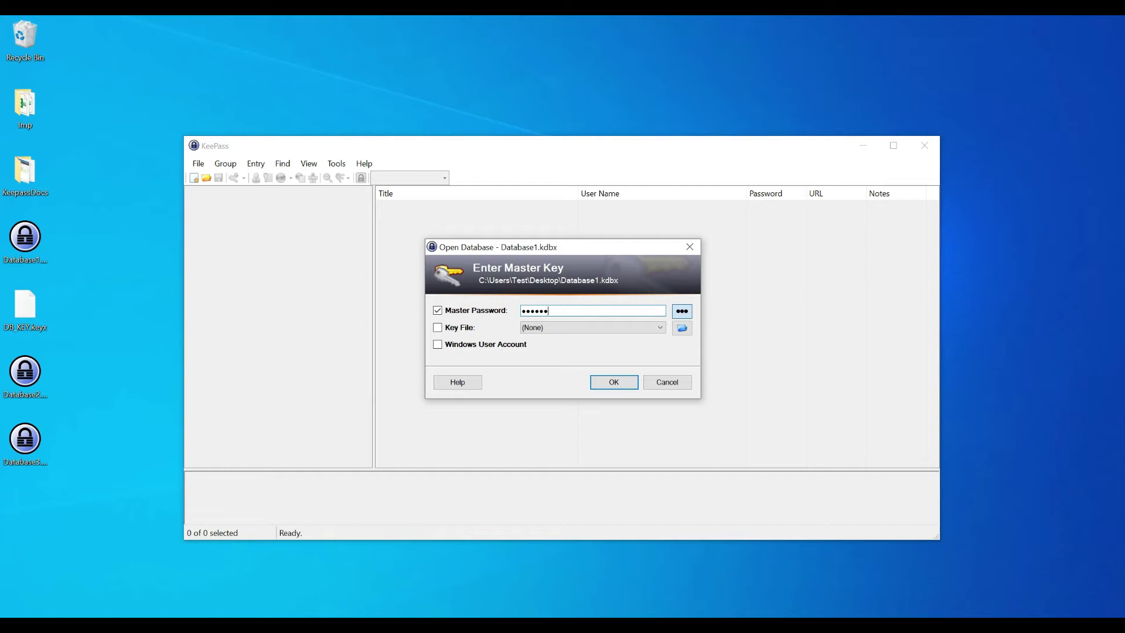
key(Return)
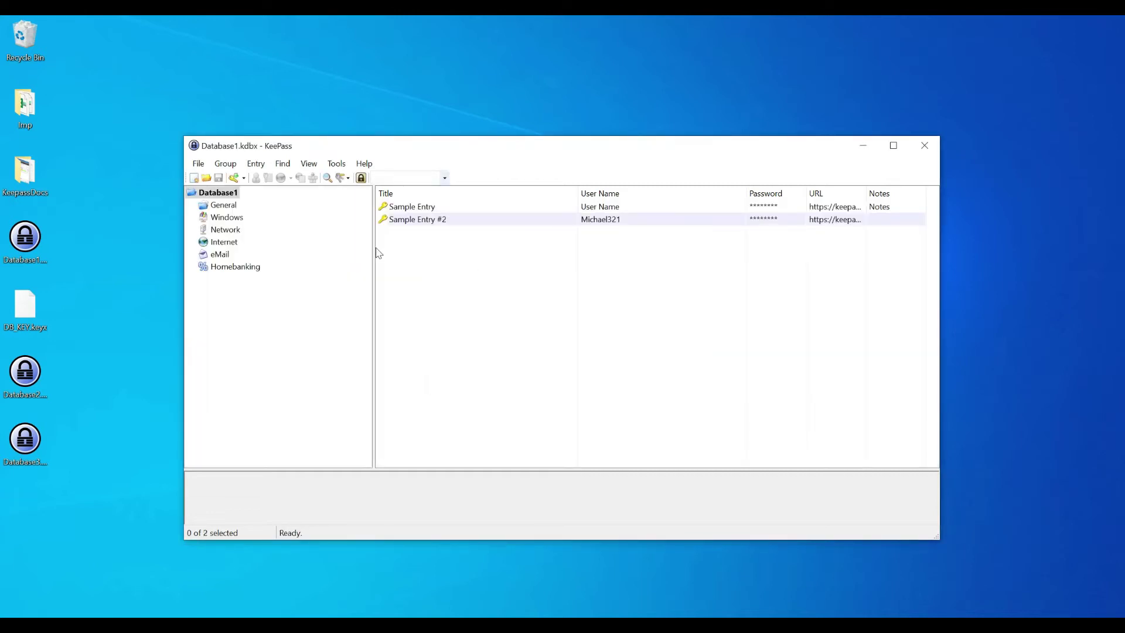
Close Database1 and open Database2.kdbx, unlocking it with its key file.
click(202, 164)
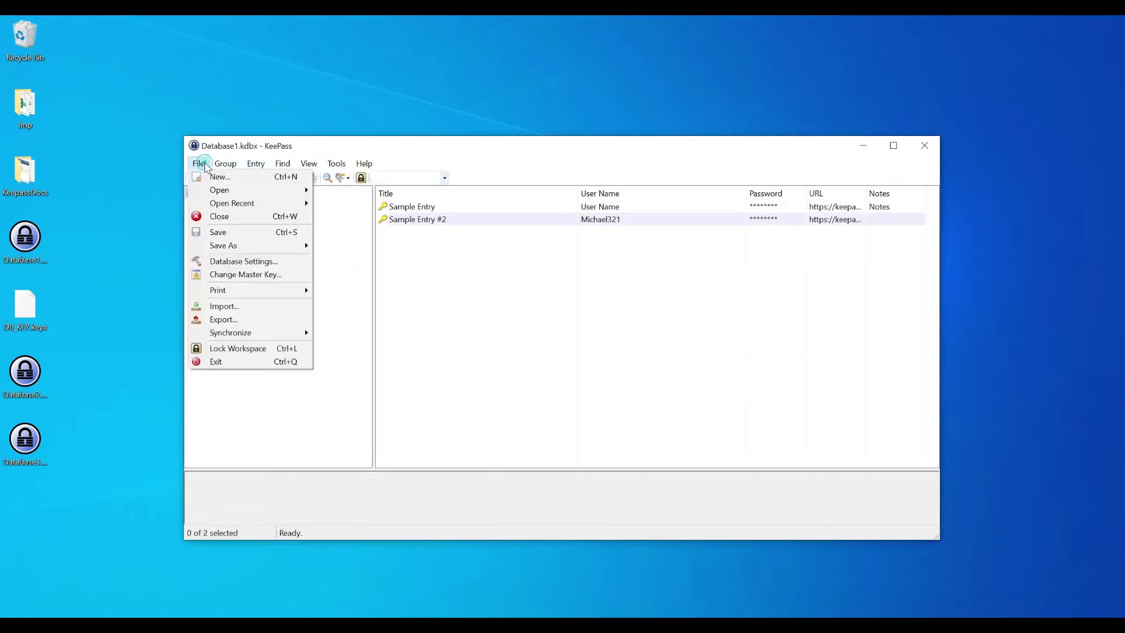
click(219, 216)
click(198, 164)
mouse_move(235, 190)
click(359, 190)
double_click(247, 293)
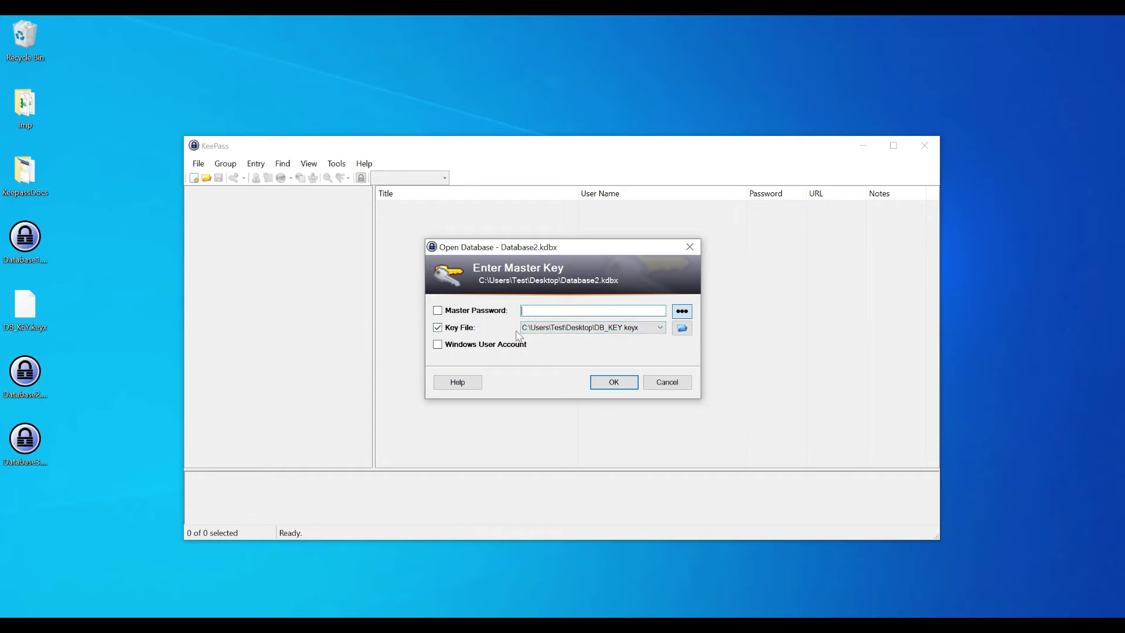
click(615, 382)
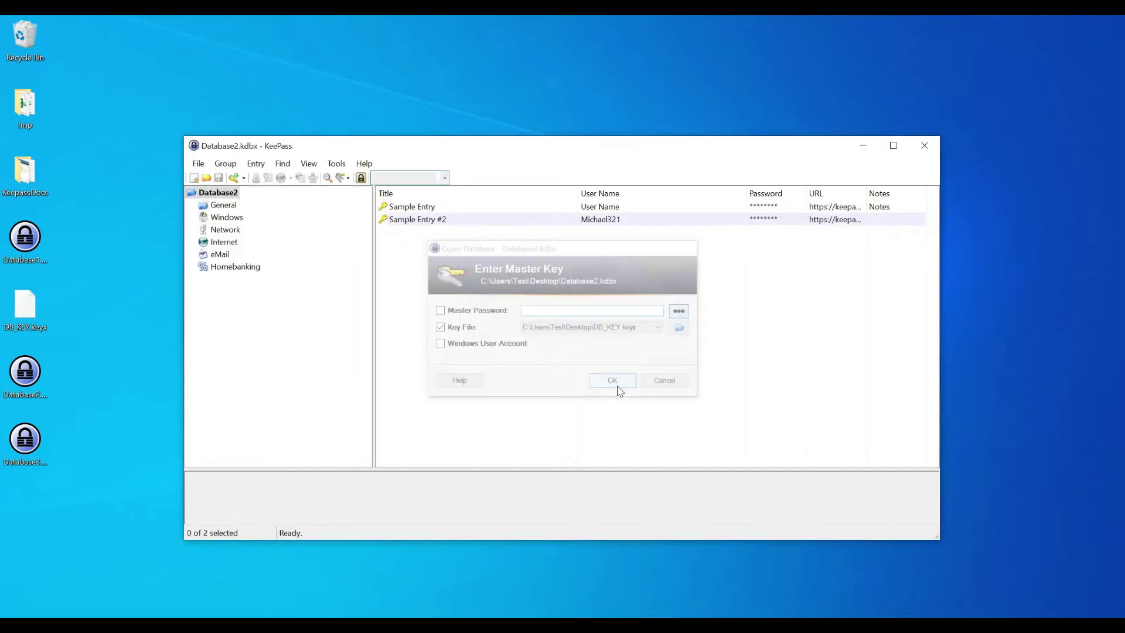
Close Database2 and open Database3.kdbx using the Windows user account key.
click(198, 164)
click(221, 217)
click(198, 164)
mouse_move(220, 190)
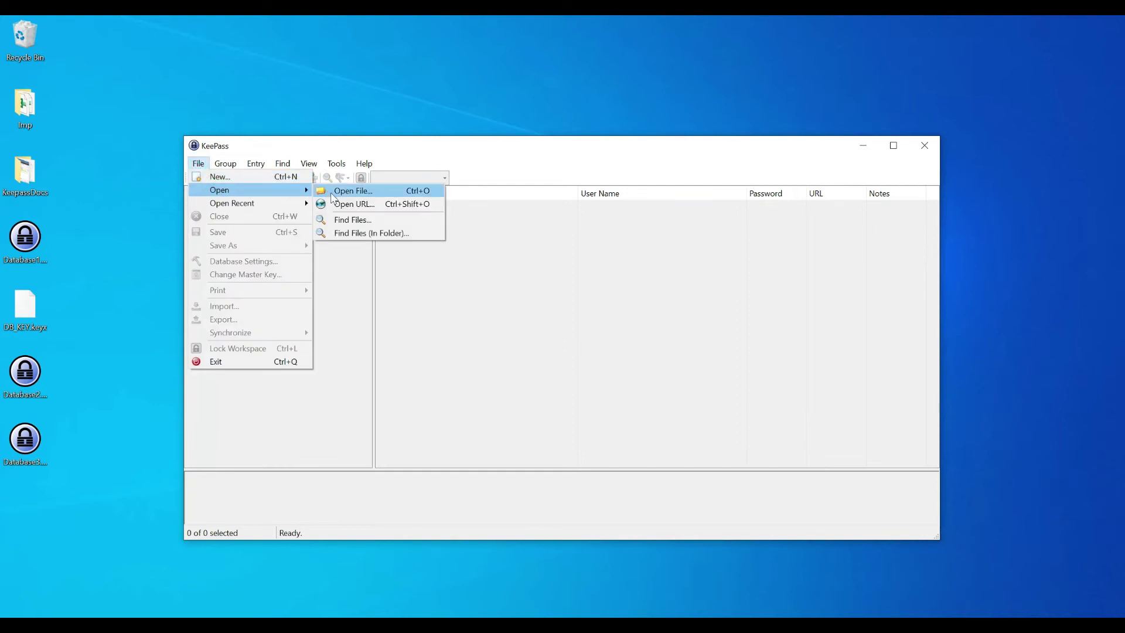
click(352, 191)
double_click(276, 306)
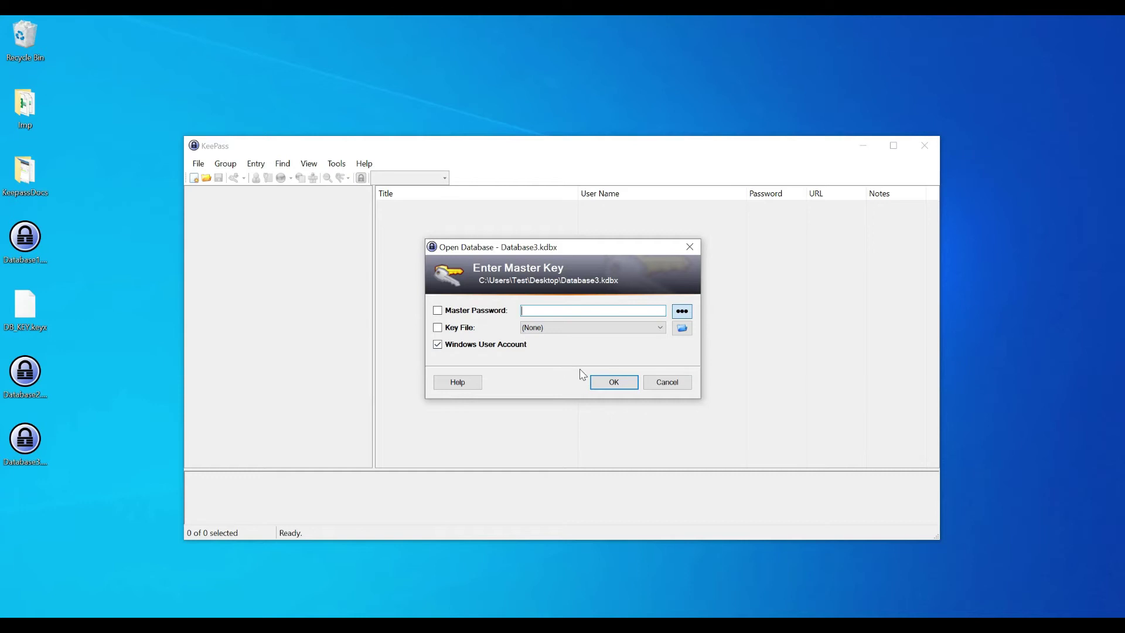
click(604, 382)
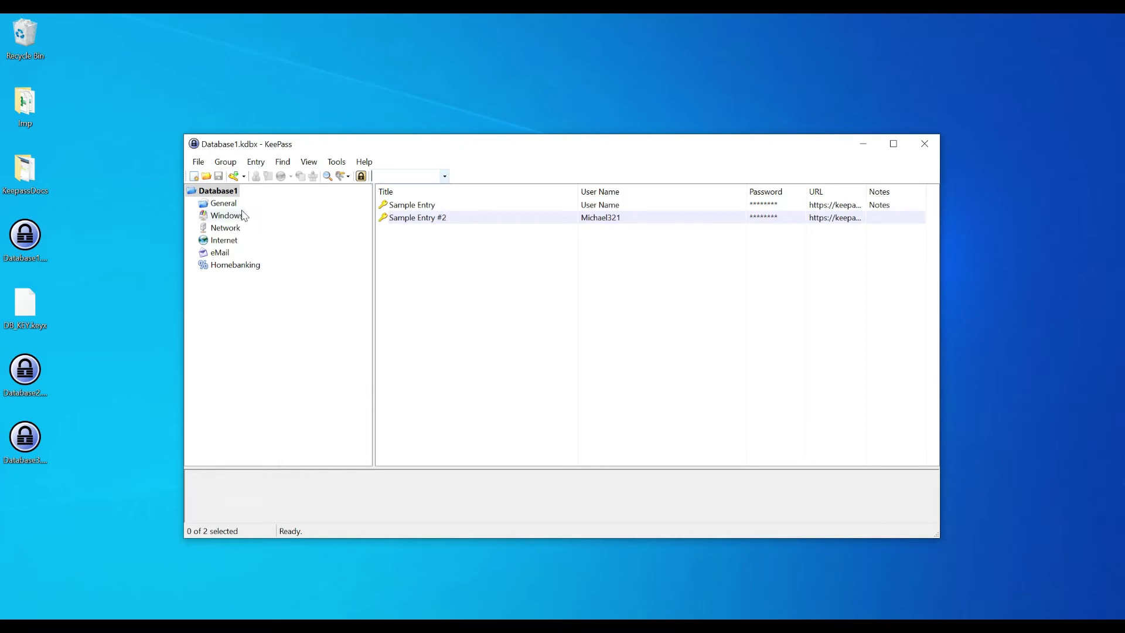
Select Database1's General group to view its empty entry list.
click(224, 206)
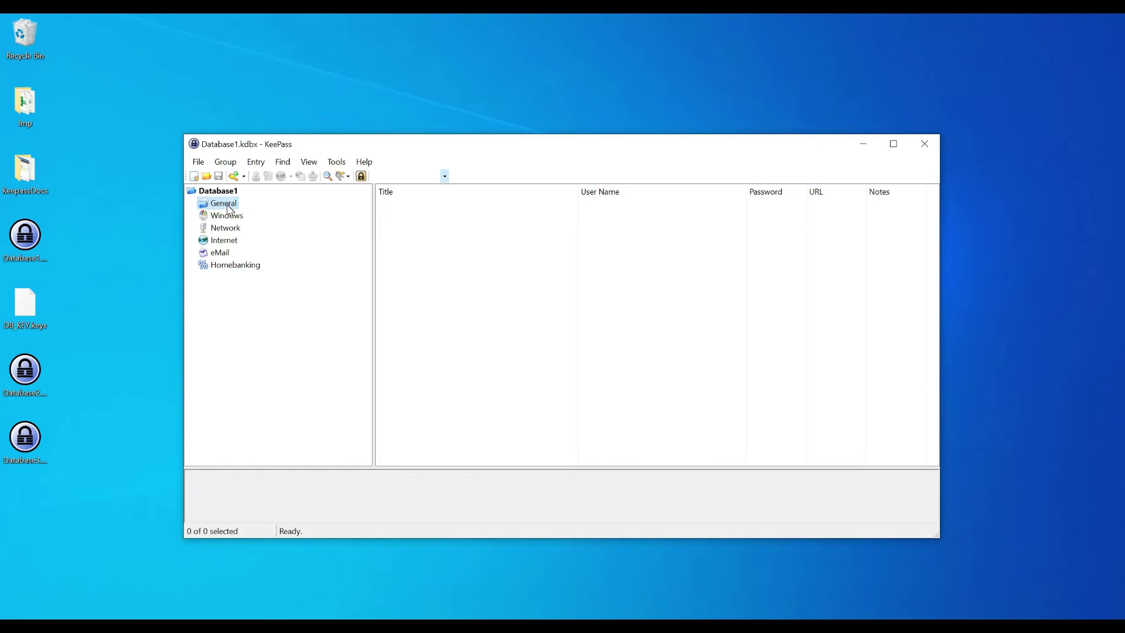
Add three subgroups under General: University, Social Media and Mailboxes.
right_click(228, 209)
click(259, 212)
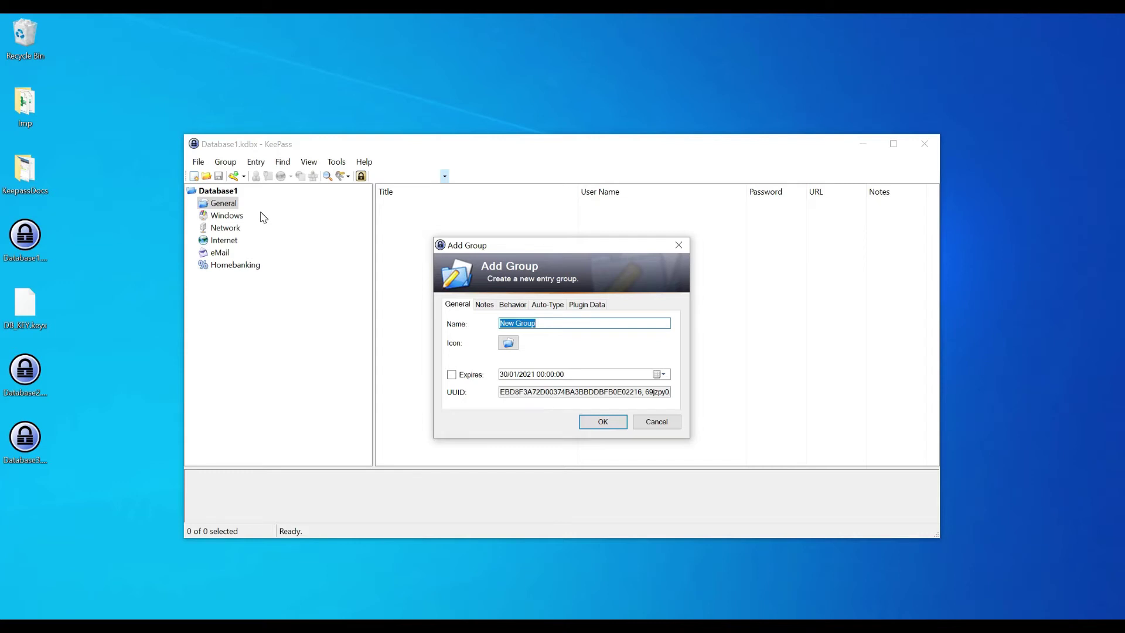
text(University)
key(Return)
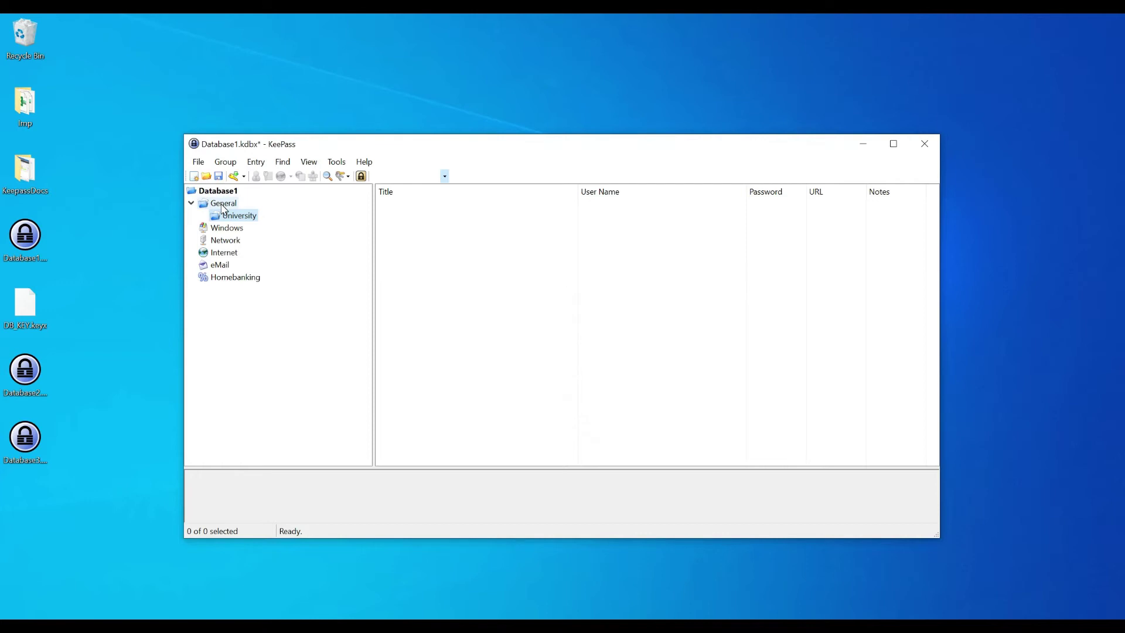
right_click(221, 203)
click(246, 212)
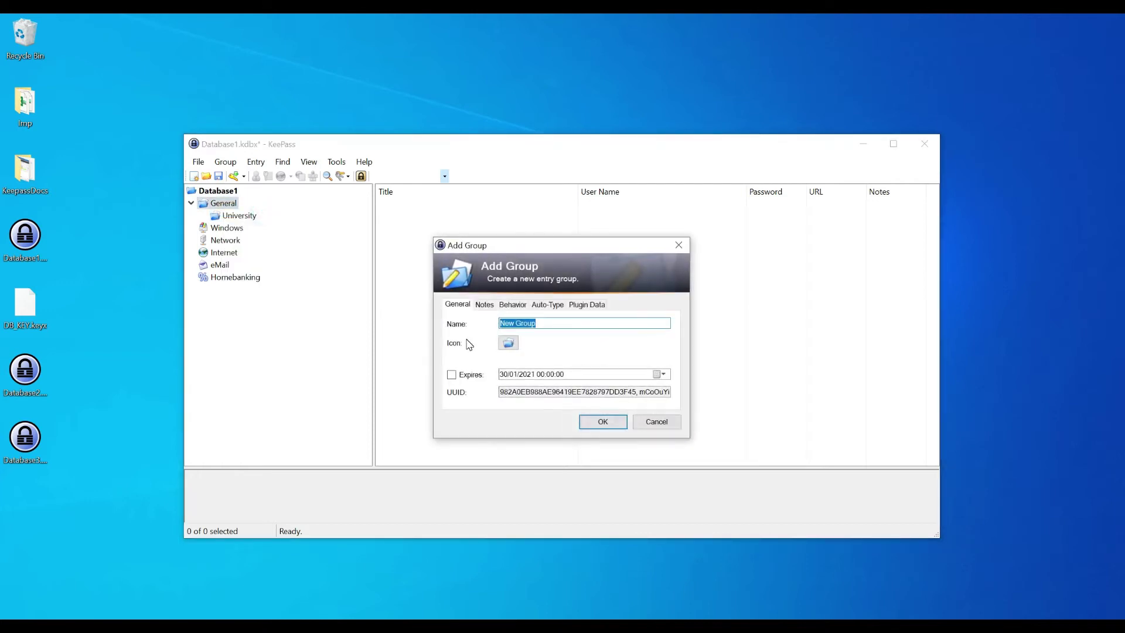
text(Social Media)
key(Return)
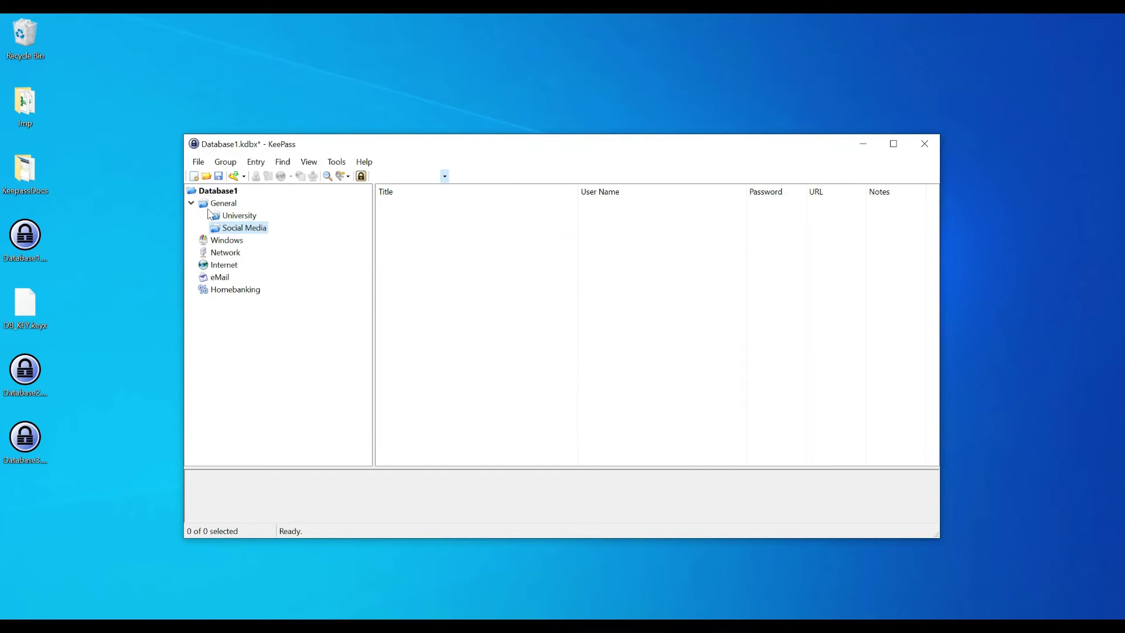
right_click(221, 206)
click(258, 212)
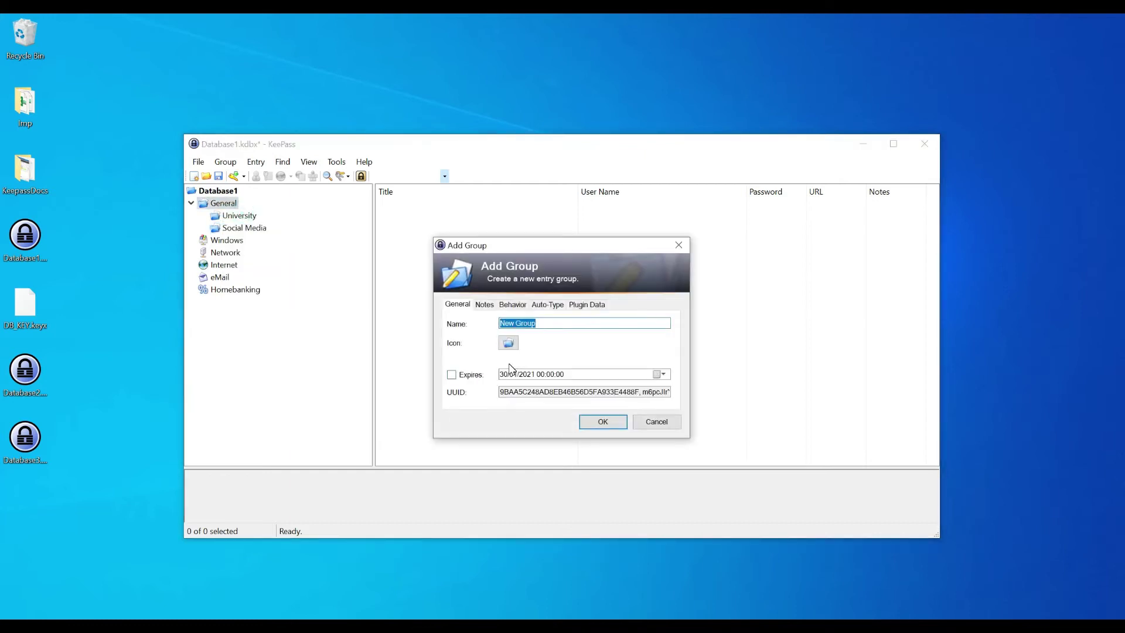
text(Mailboxes)
key(Return)
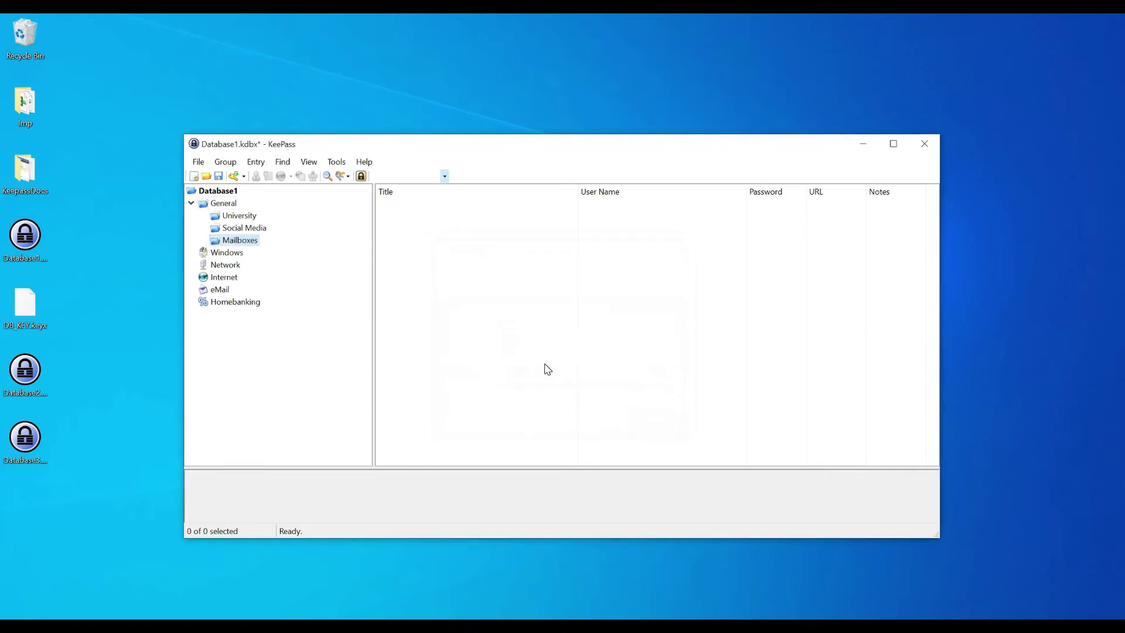
Add a default New Group under University, then delete it to the Recycle Bin.
right_click(239, 218)
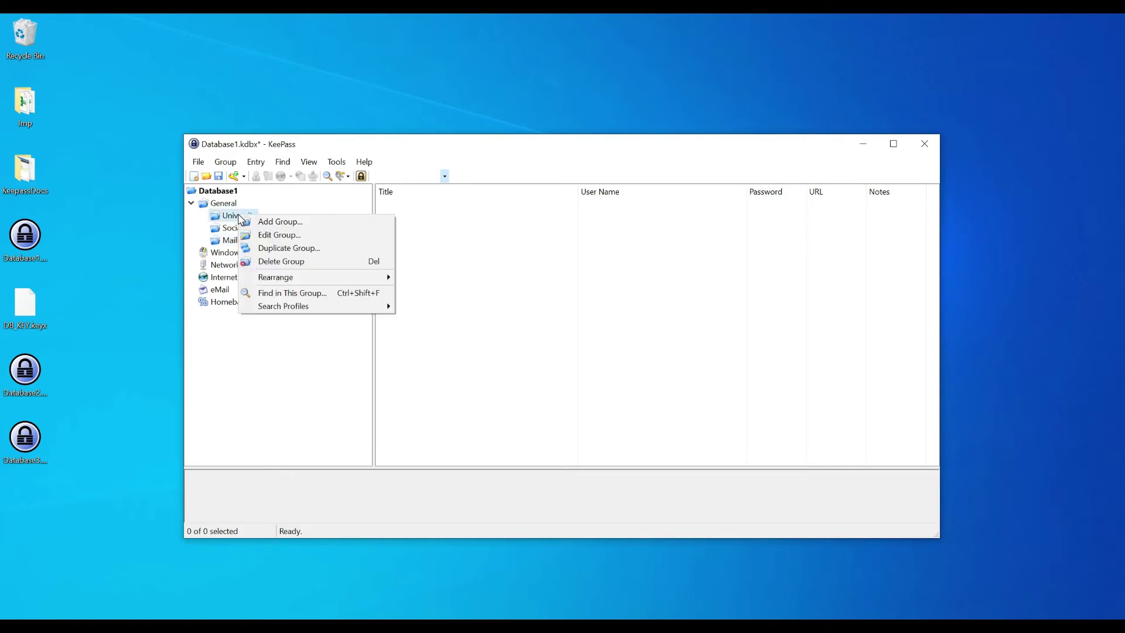
click(279, 227)
click(608, 422)
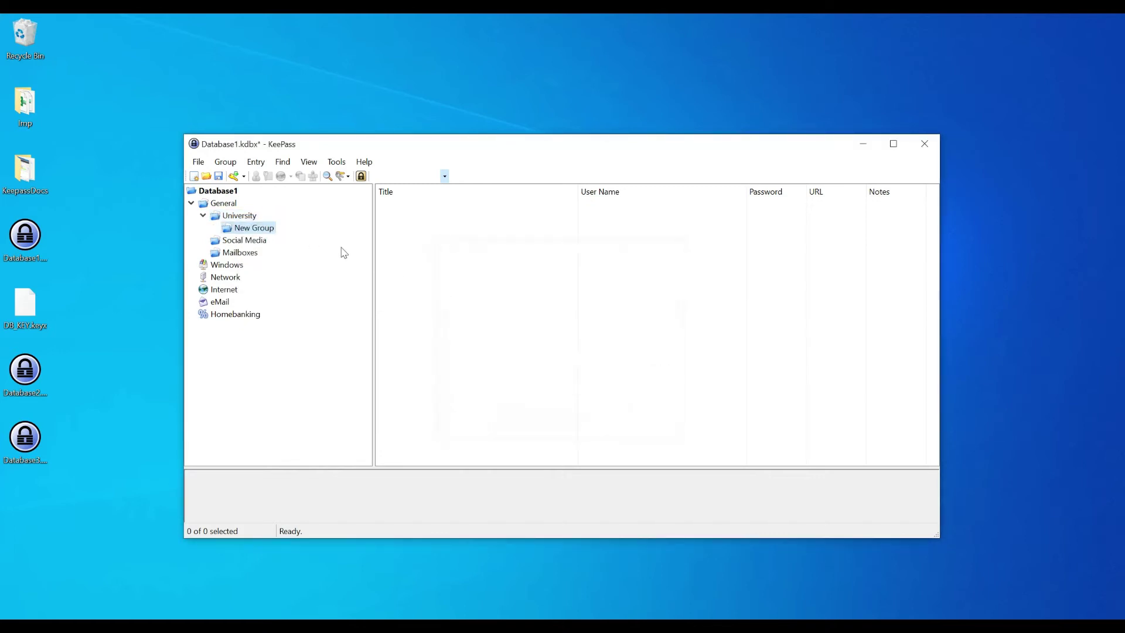
right_click(257, 228)
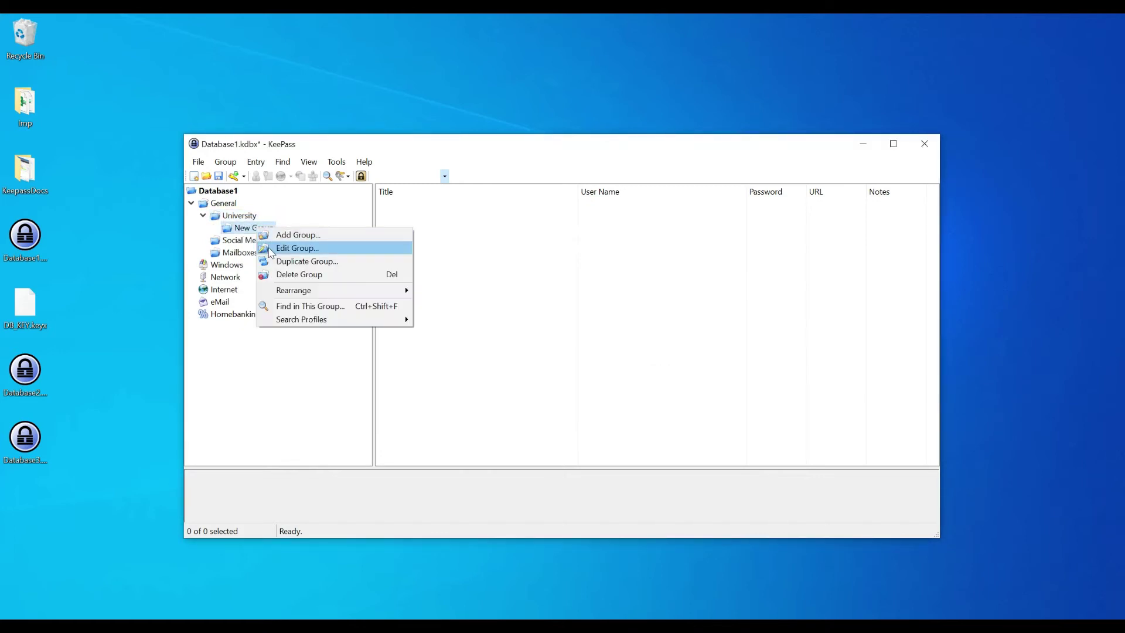
click(293, 275)
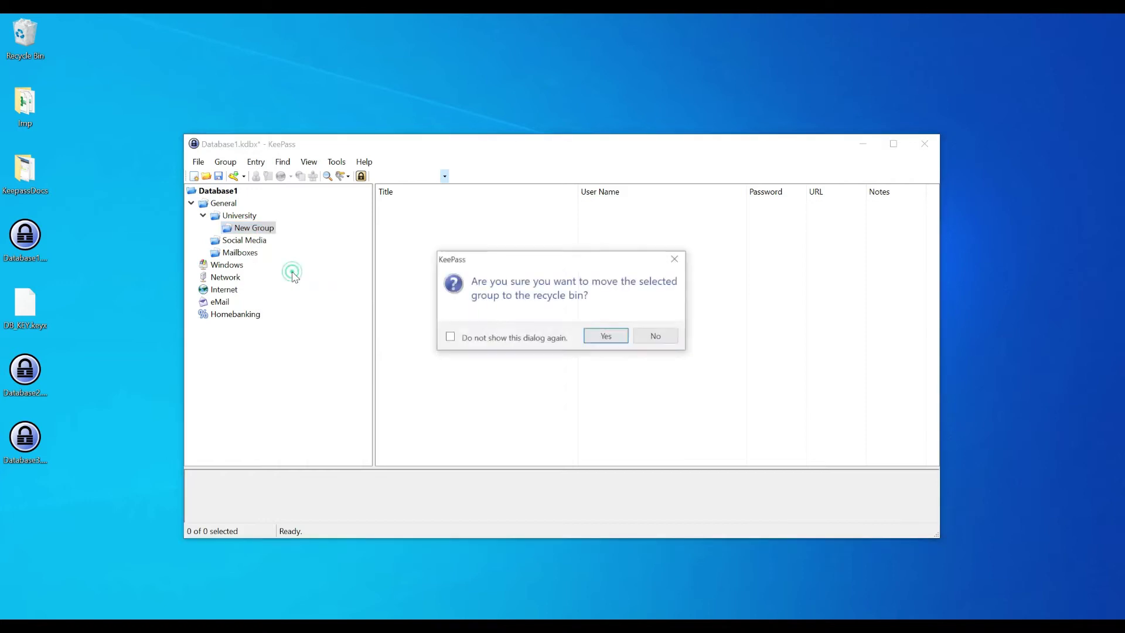
click(610, 337)
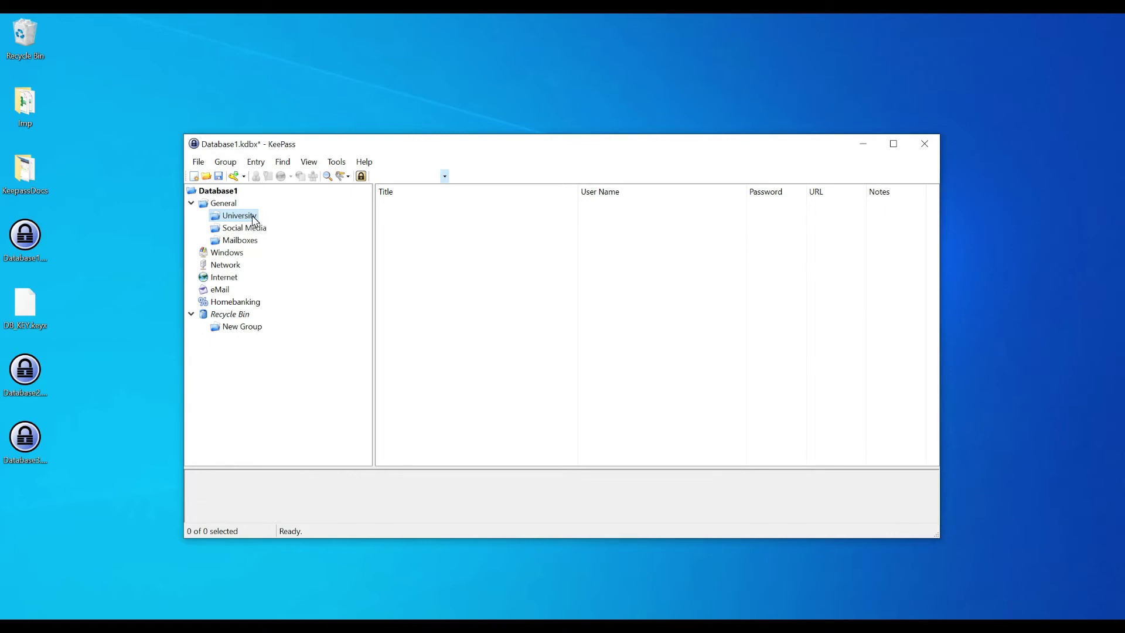
Add an entry titled 'Uni Mailbox' to the University group.
click(427, 231)
right_click(452, 261)
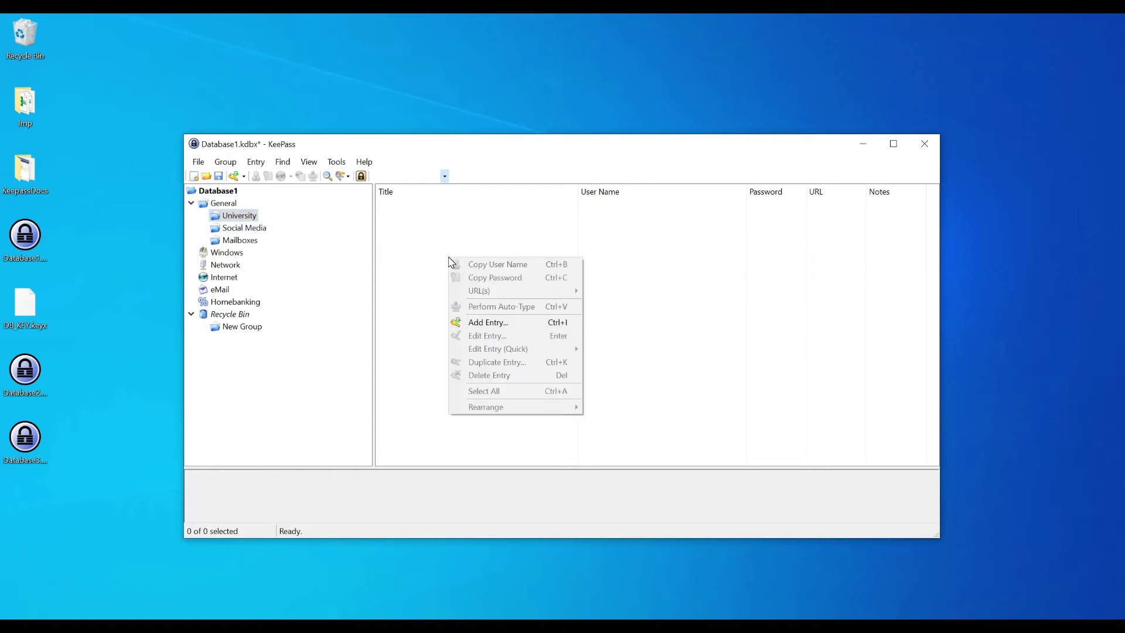
click(488, 322)
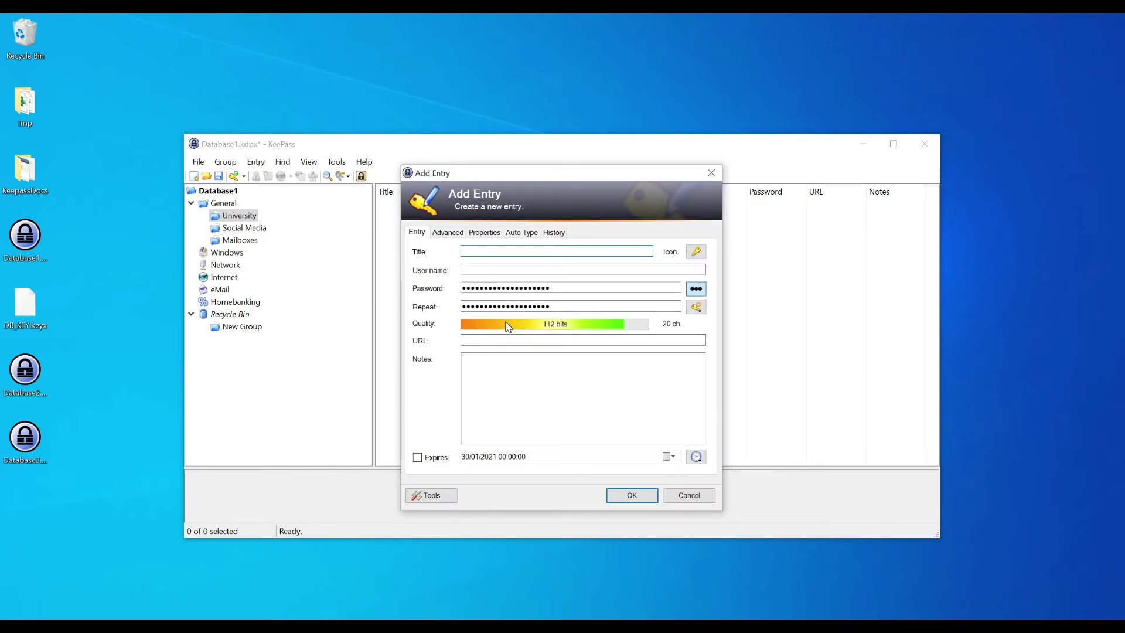
text(Uni Mailbox)
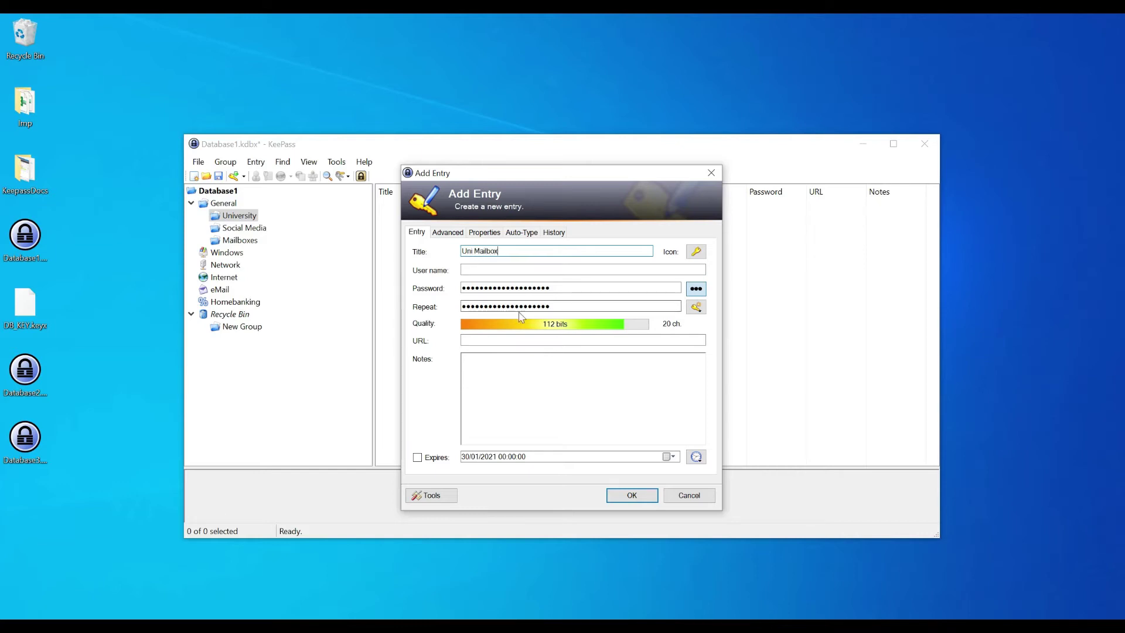
click(490, 269)
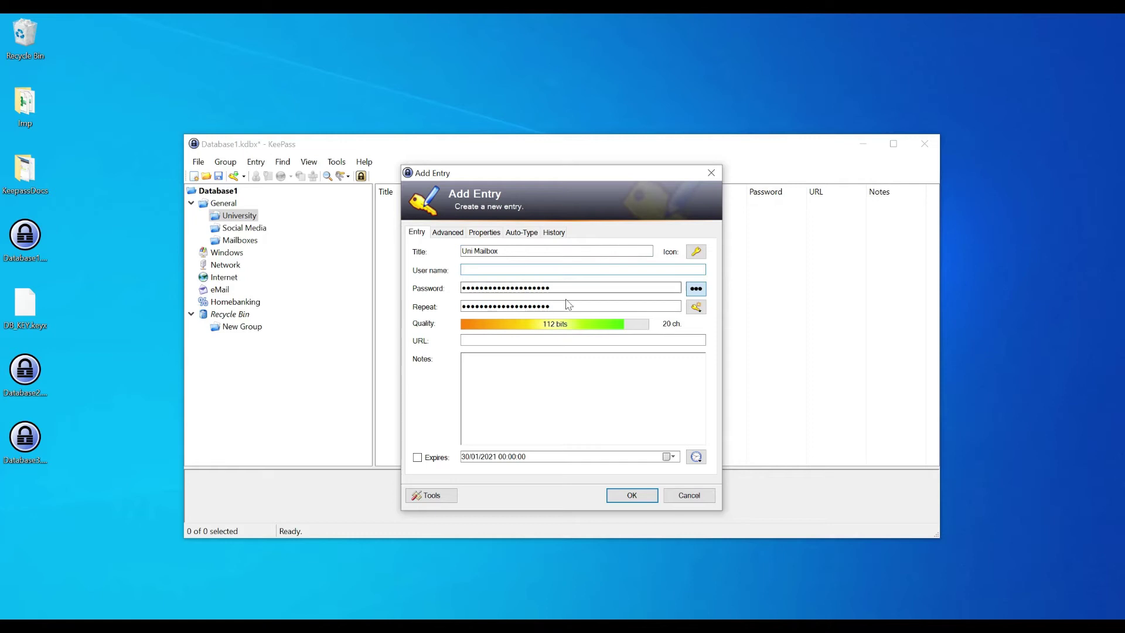
key(Return)
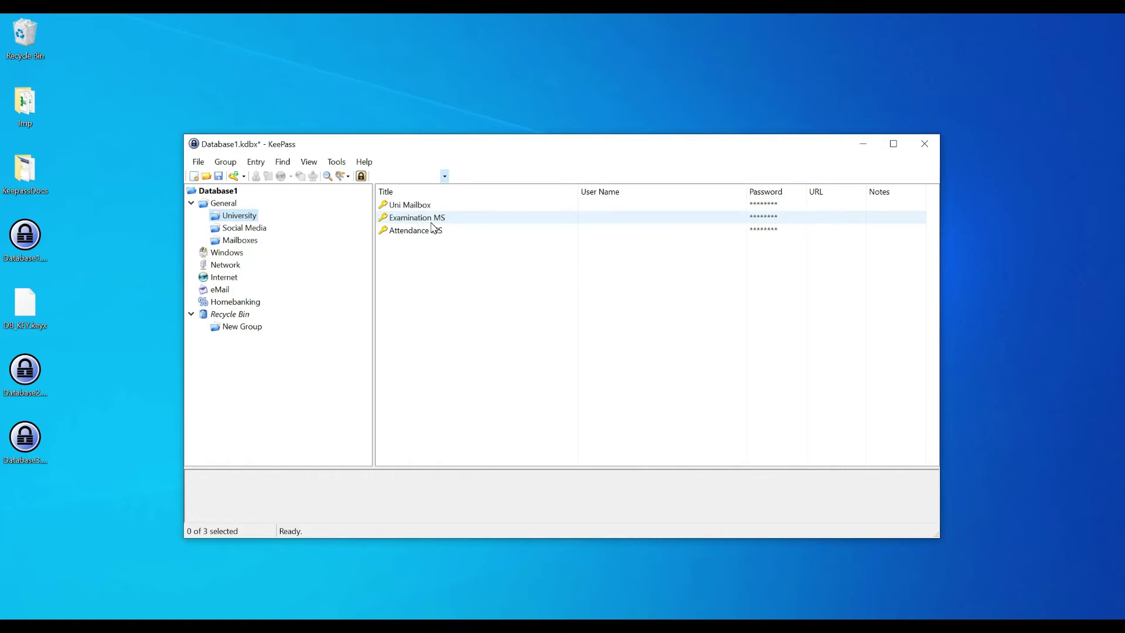
Review entries in Social Media and Mailboxes, then return to the University group.
click(418, 230)
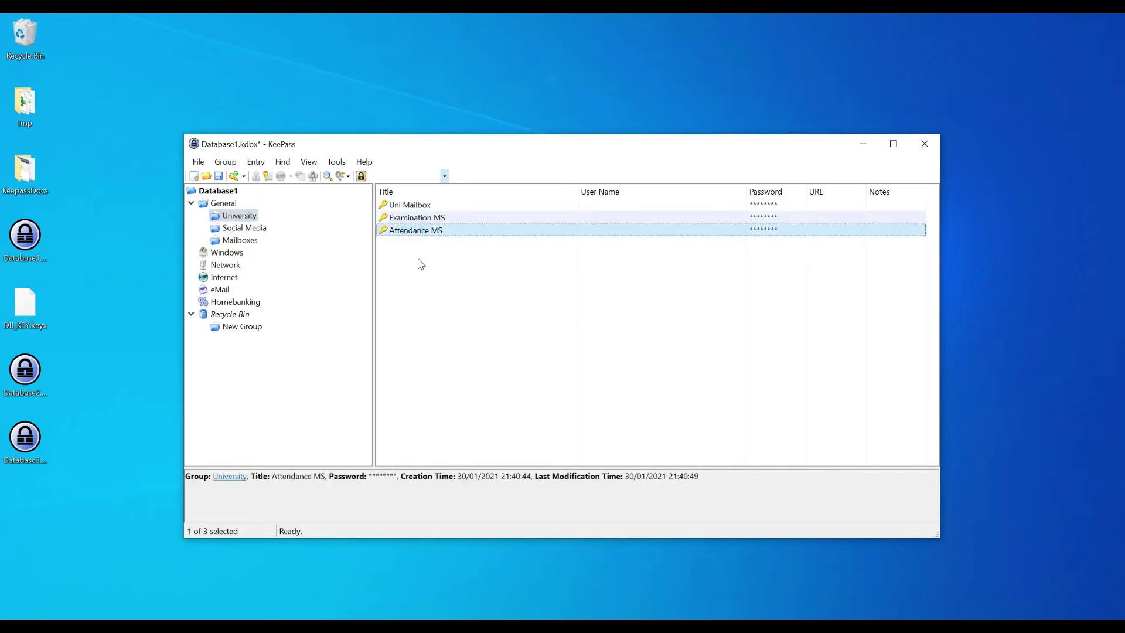
click(252, 230)
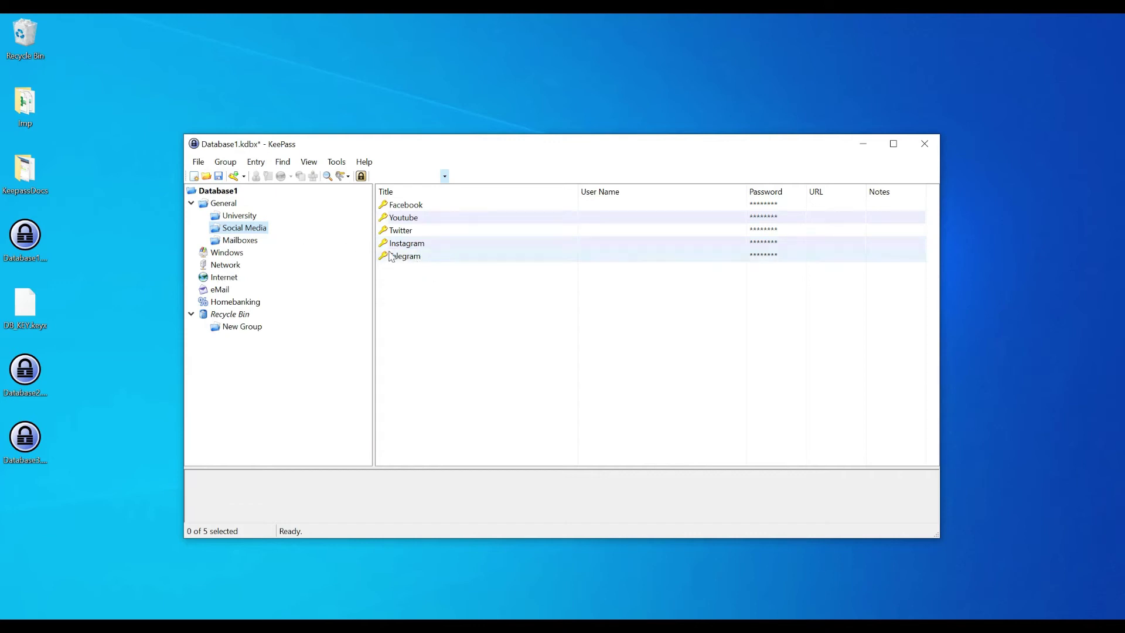
click(239, 238)
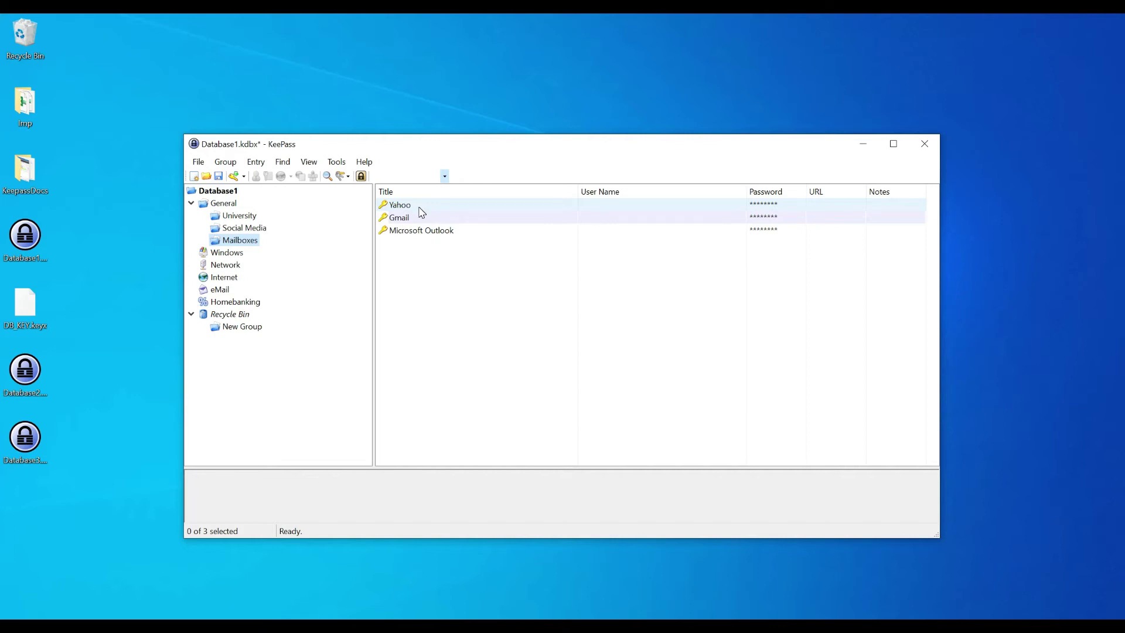
click(422, 274)
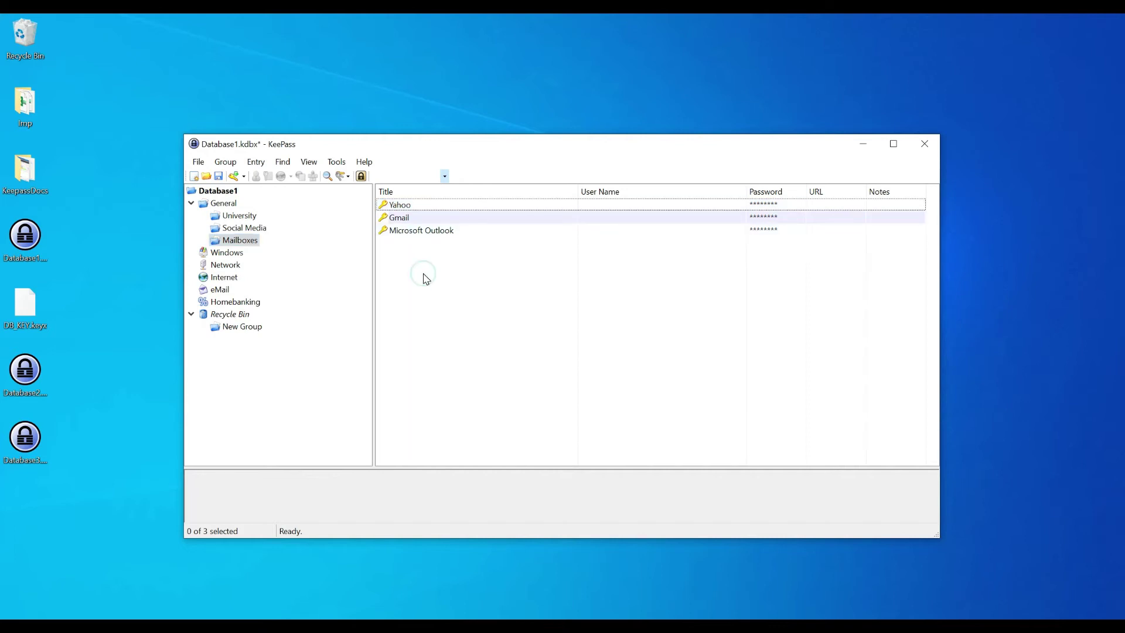
click(238, 216)
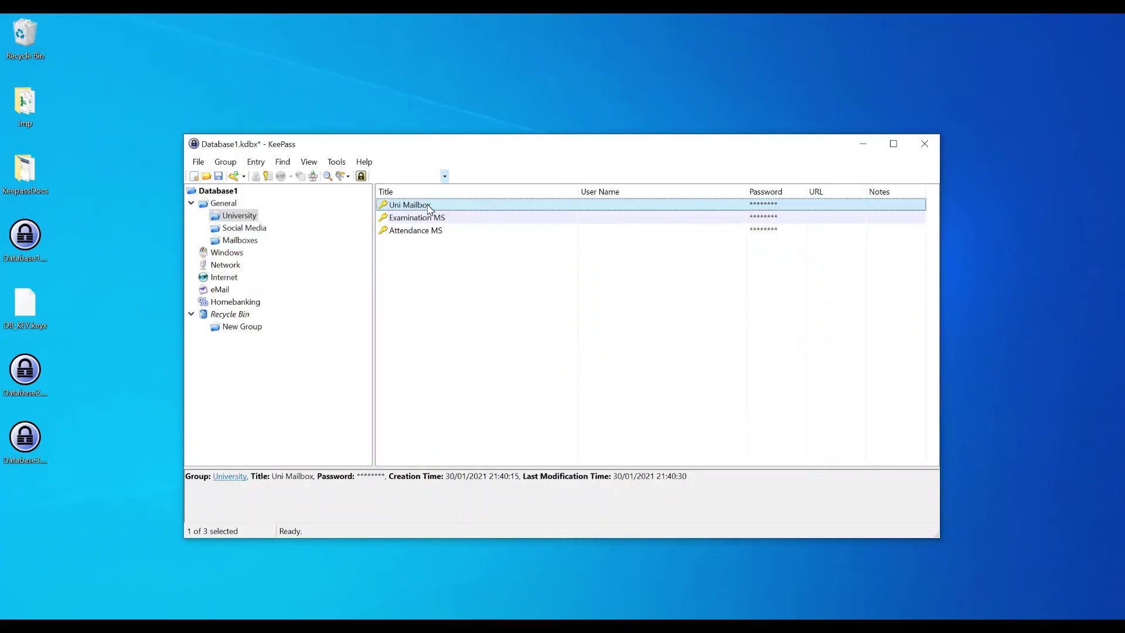
Open Uni Mailbox, enter the university e-mail address as user name, and empty the password.
double_click(429, 208)
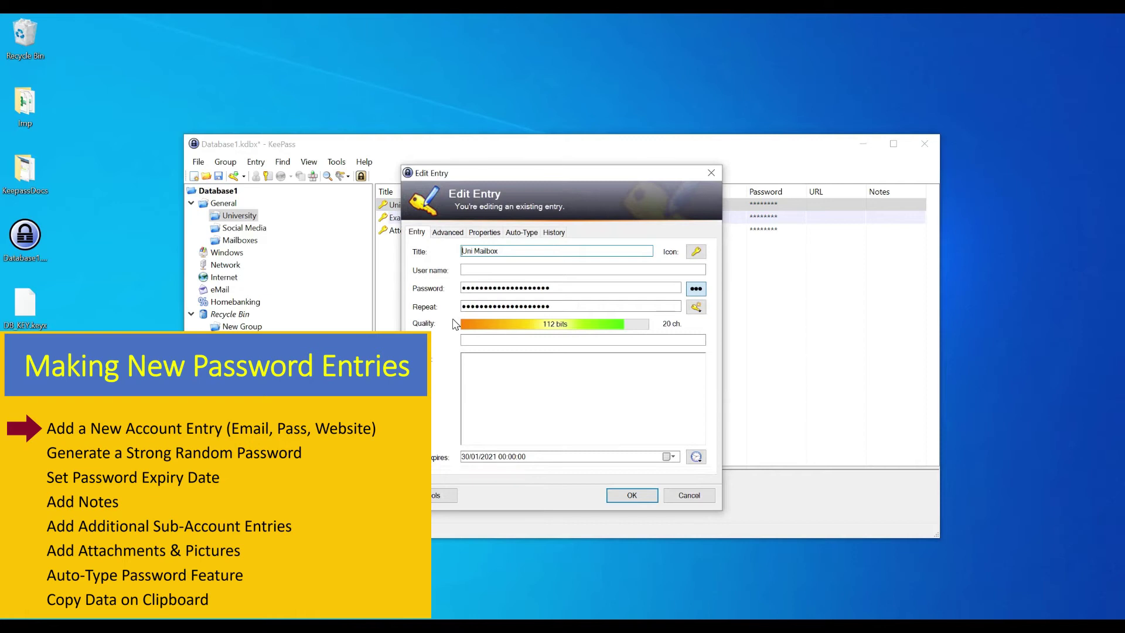
click(484, 269)
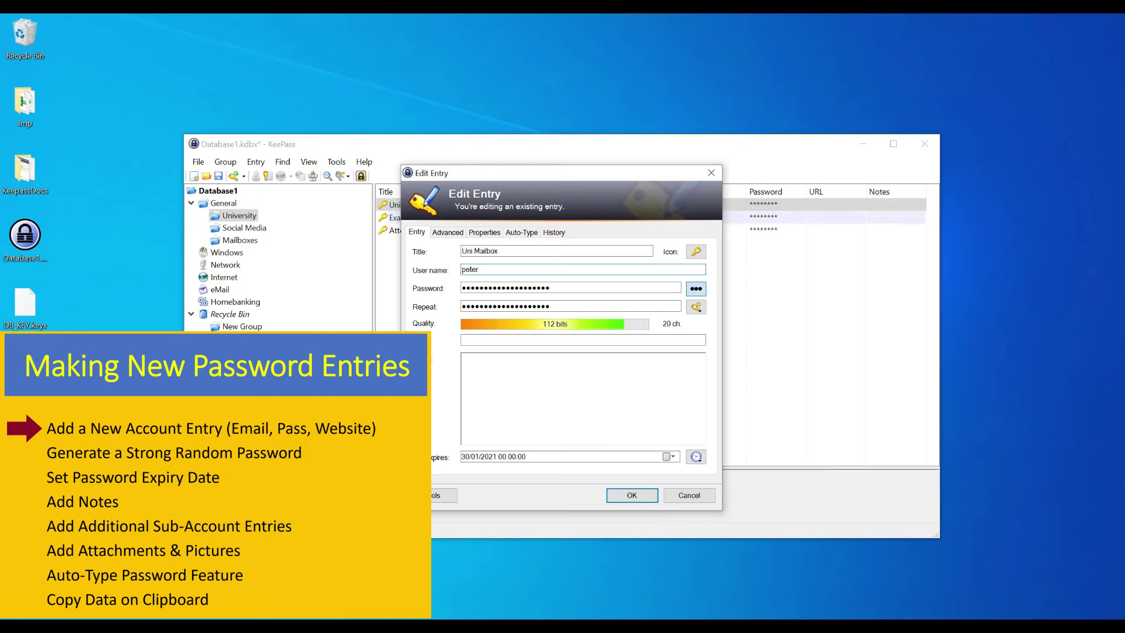
key(Tab)
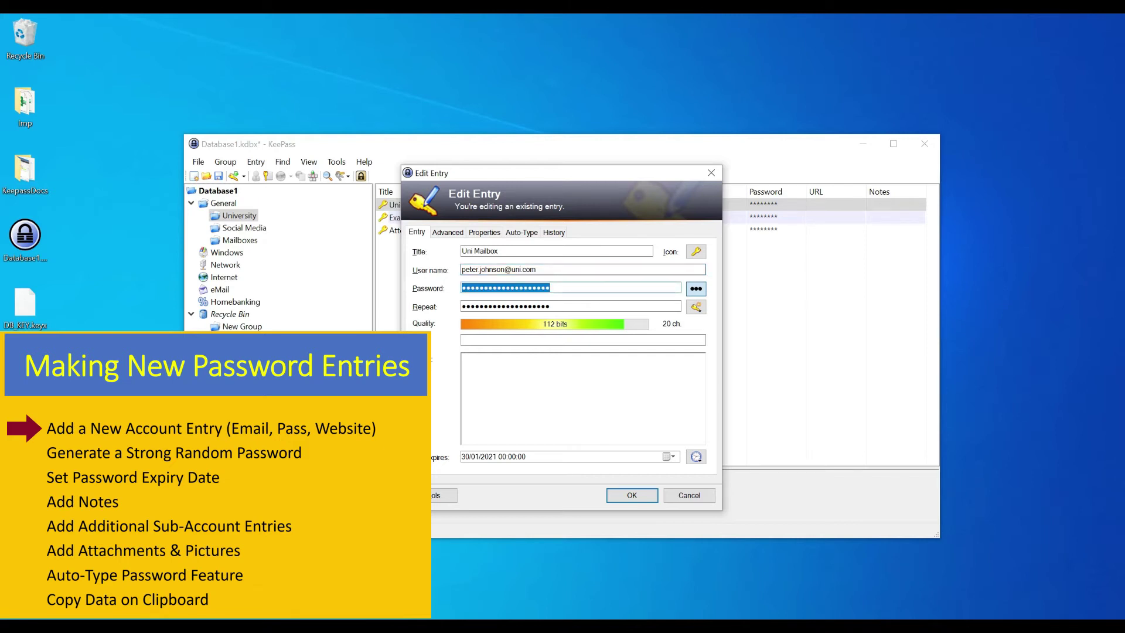
key(BackSpace)
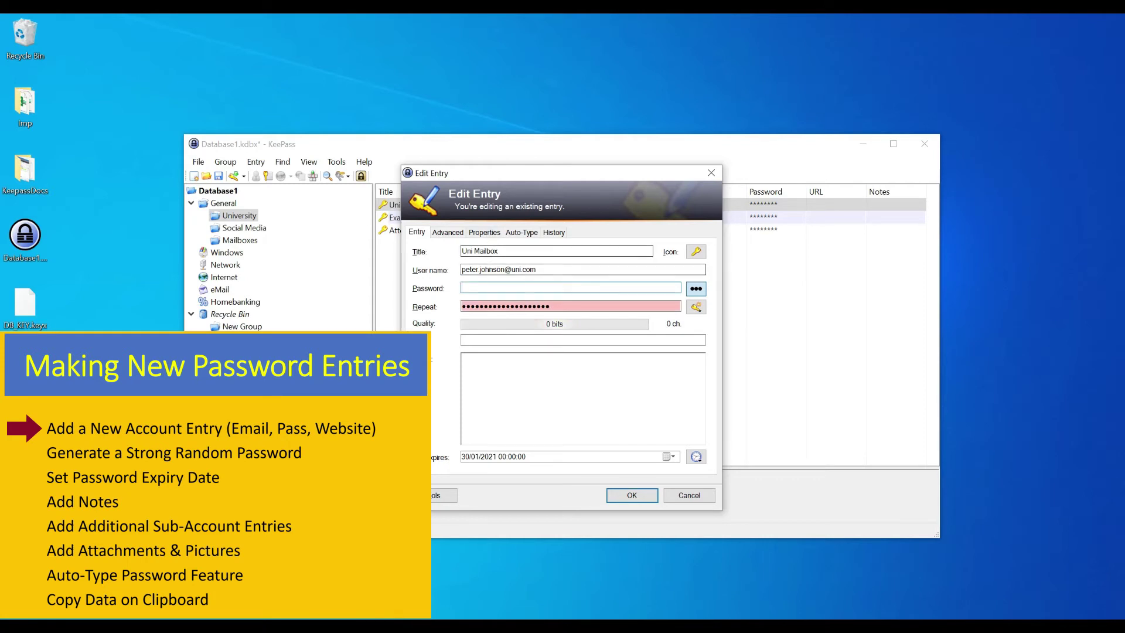
text(pa)
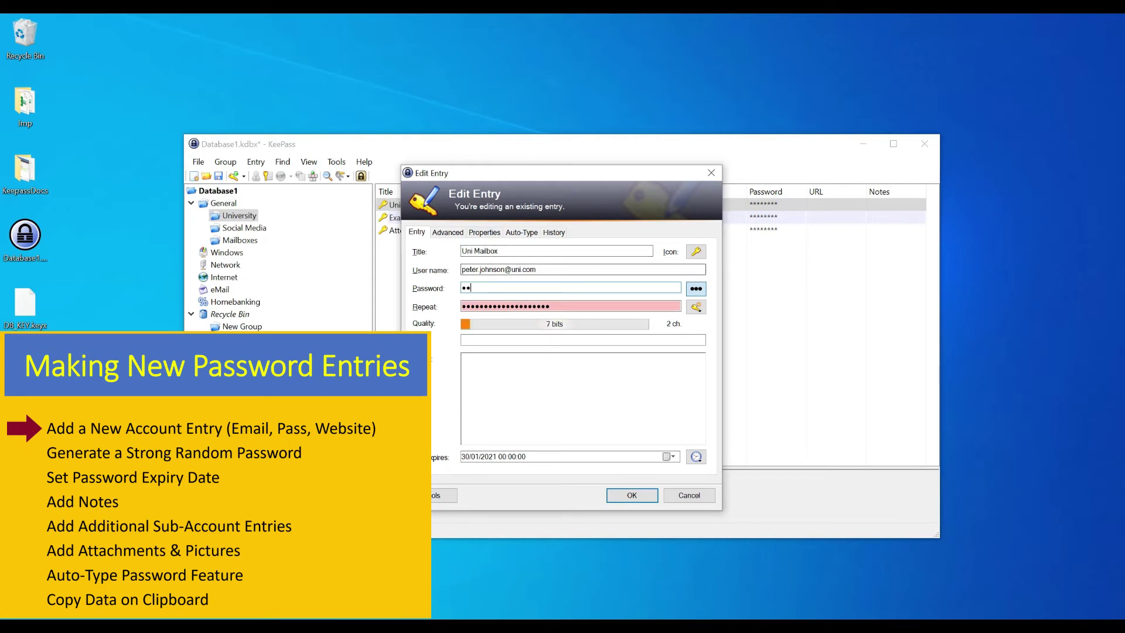
key(BackSpace)
key(BackSpace)
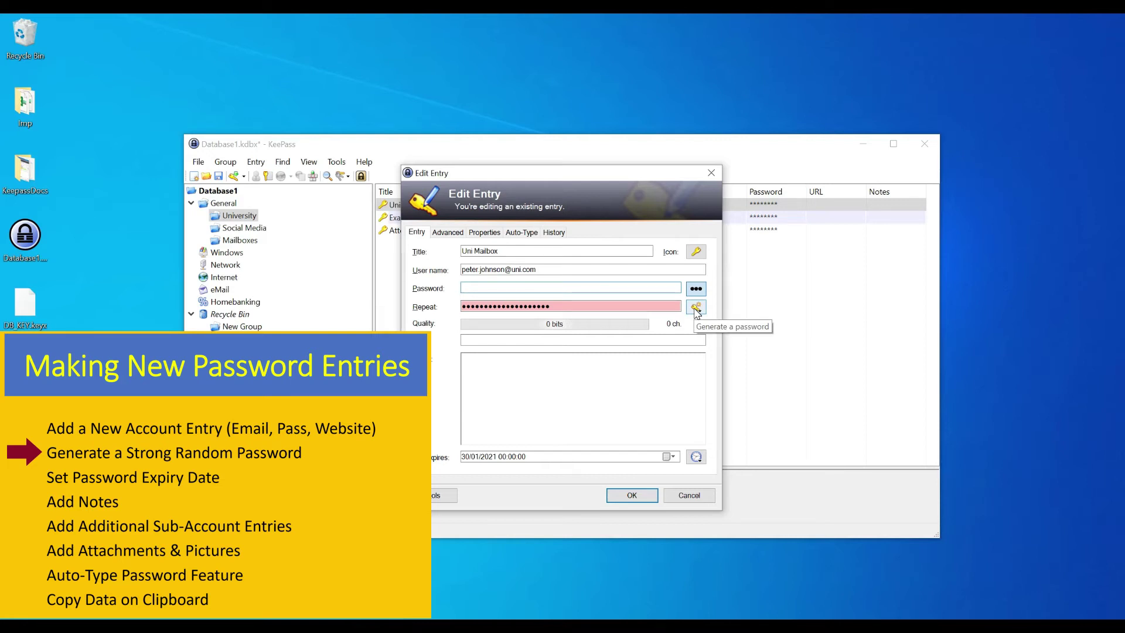
In the Password Generator, allow Minus, Underline and Space, and use each character at most once.
click(697, 309)
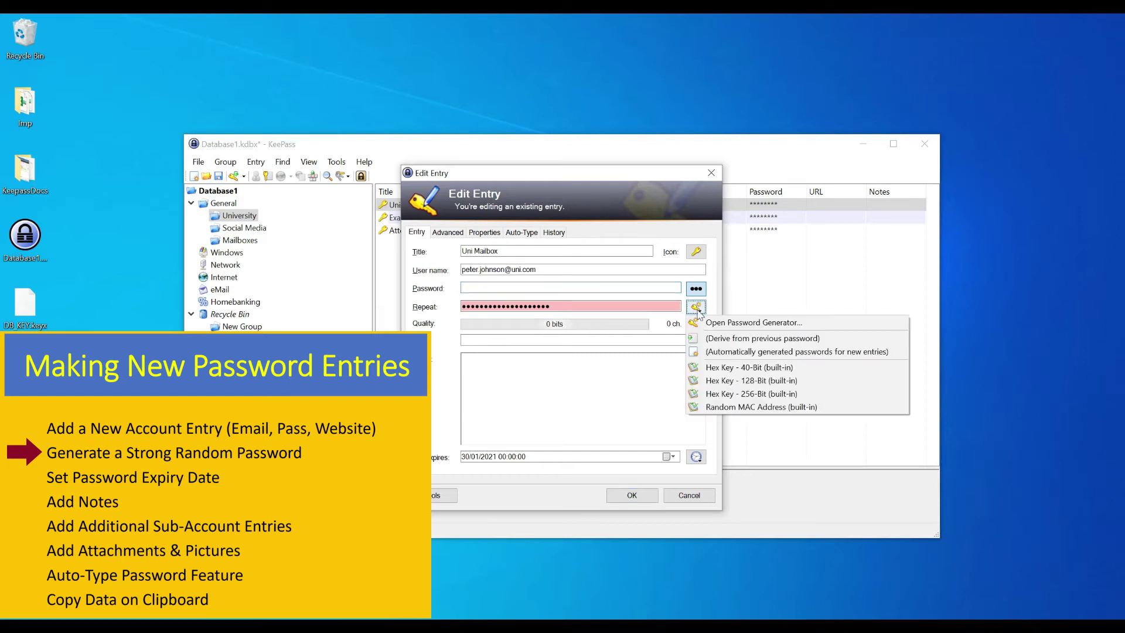
click(706, 324)
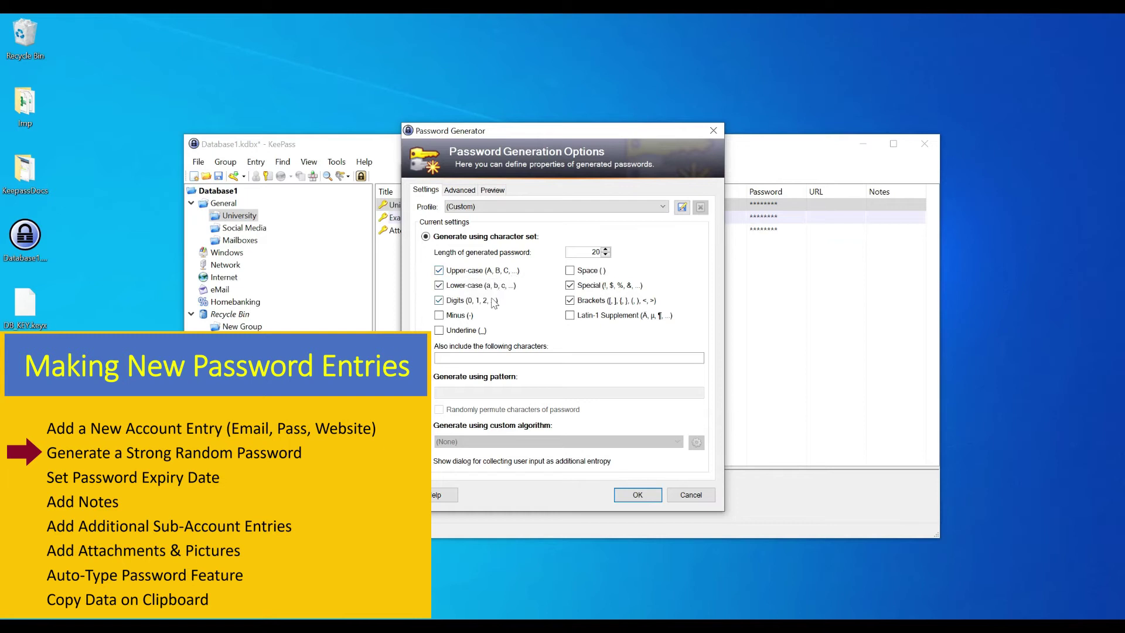
click(439, 316)
click(439, 330)
click(569, 270)
click(459, 191)
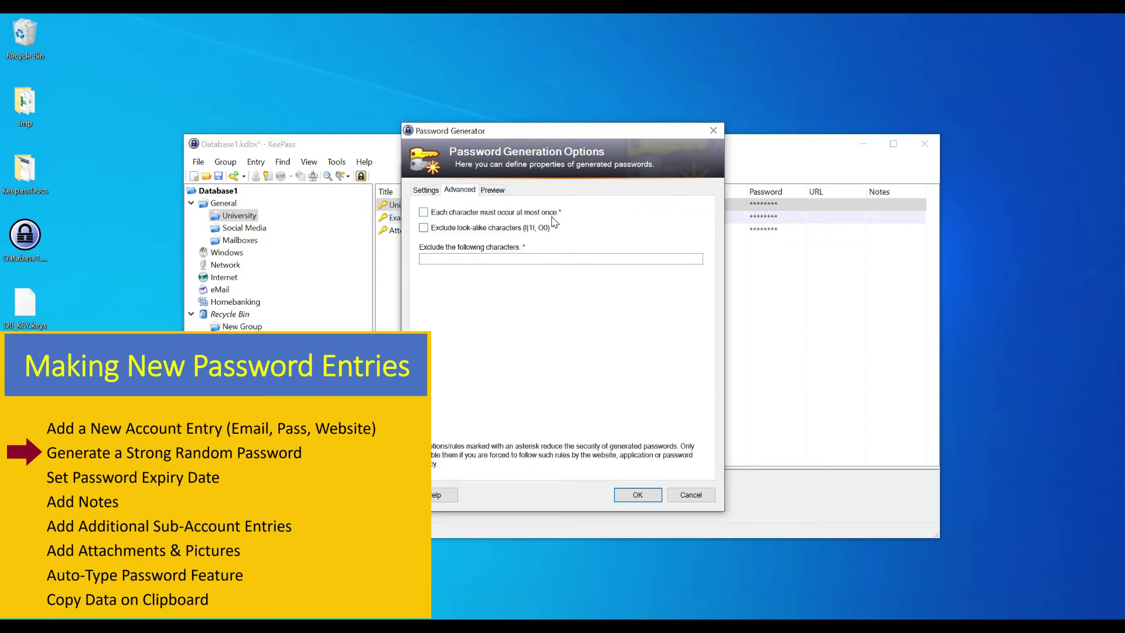
click(423, 213)
click(425, 192)
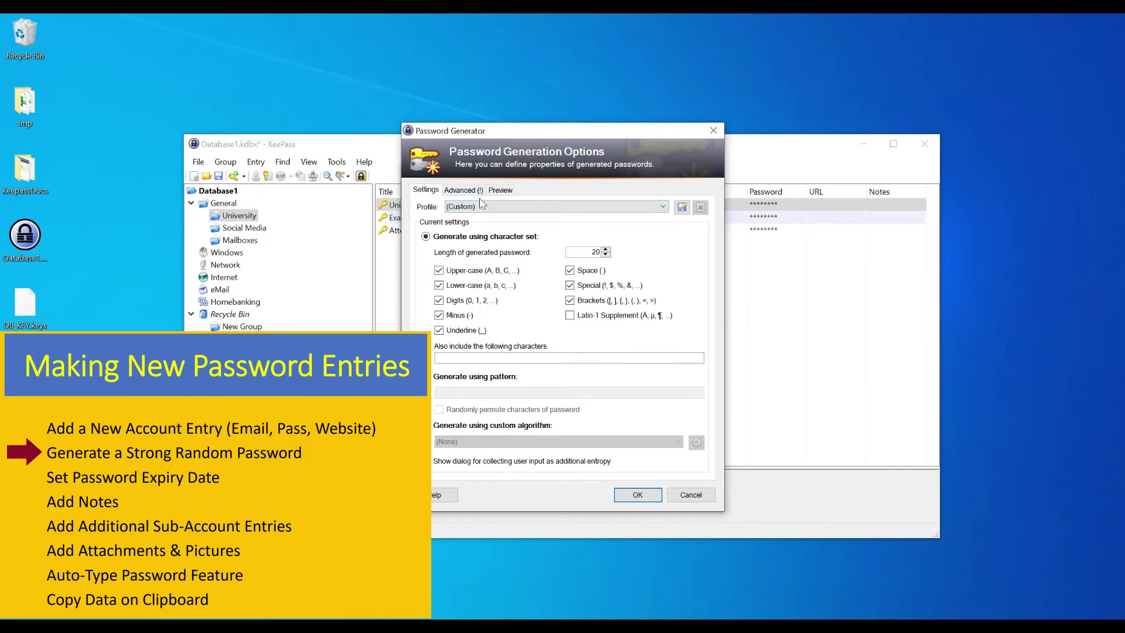
click(463, 190)
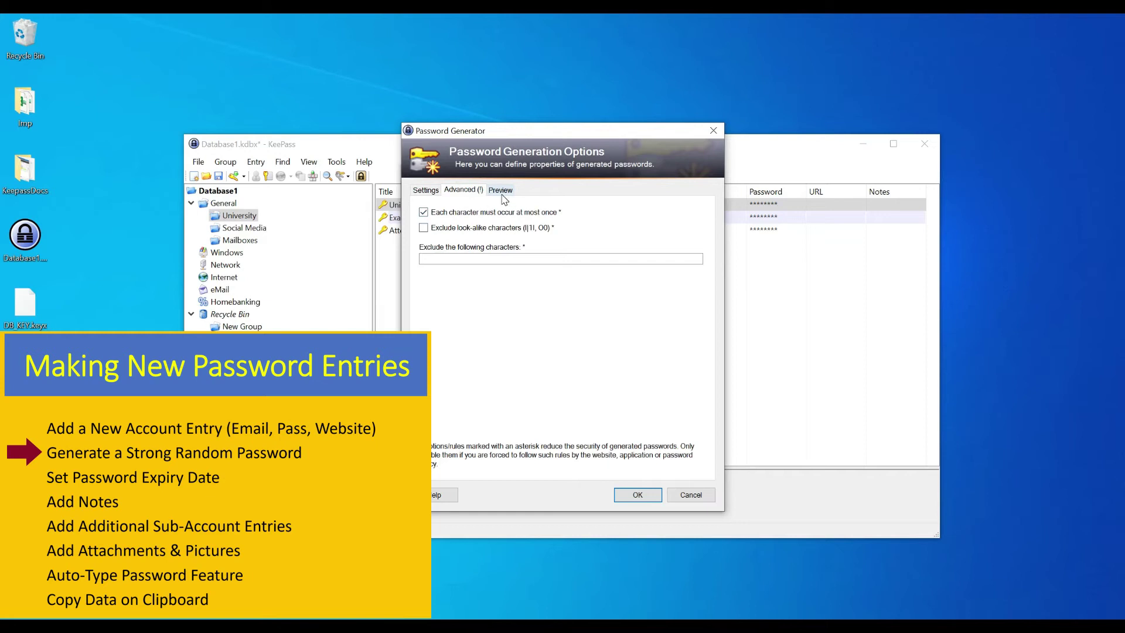
Copy a previewed 20-character sample into the entry's password, shown in plain text.
click(501, 190)
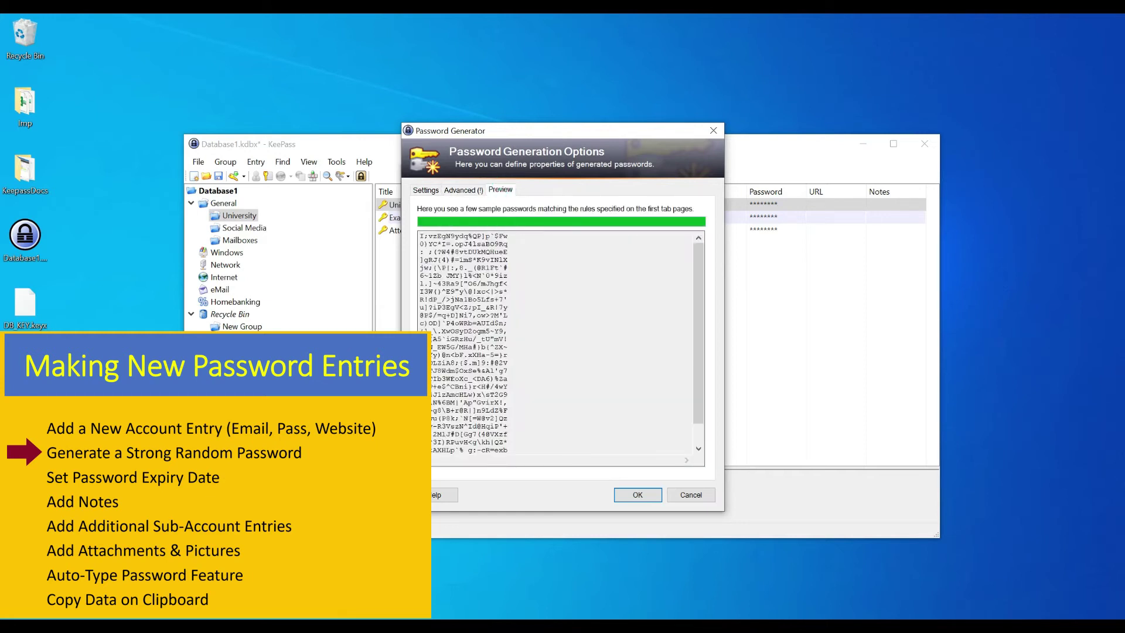
scroll(556, 343, down, 1)
scroll(557, 343, up, 1)
click(428, 191)
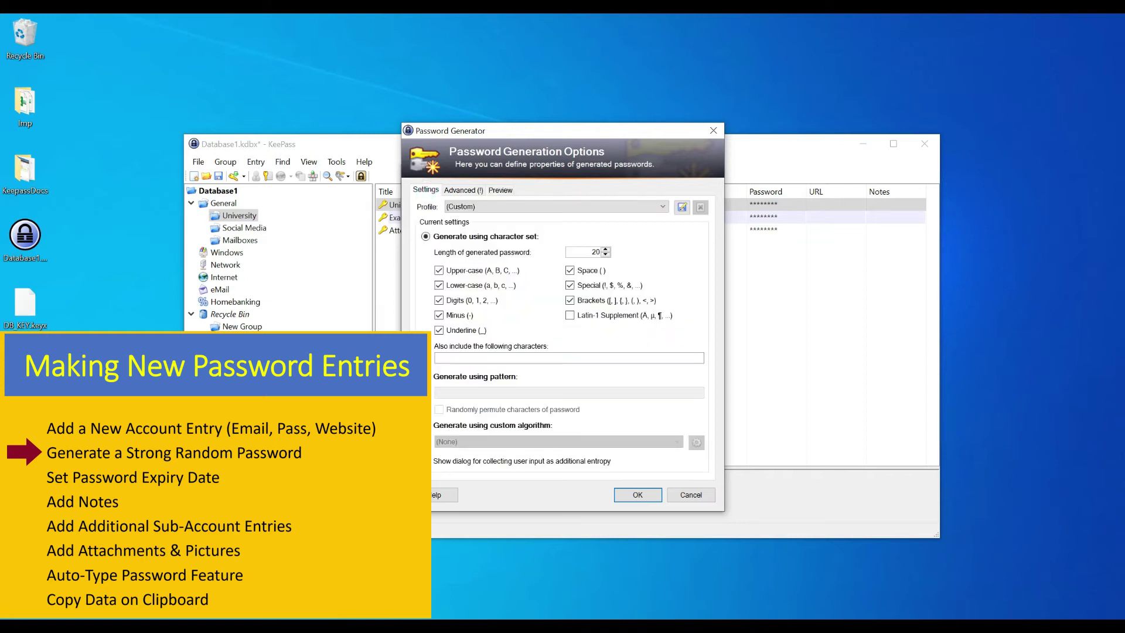
click(500, 190)
drag(508, 260, 420, 259)
key(ctrl+c)
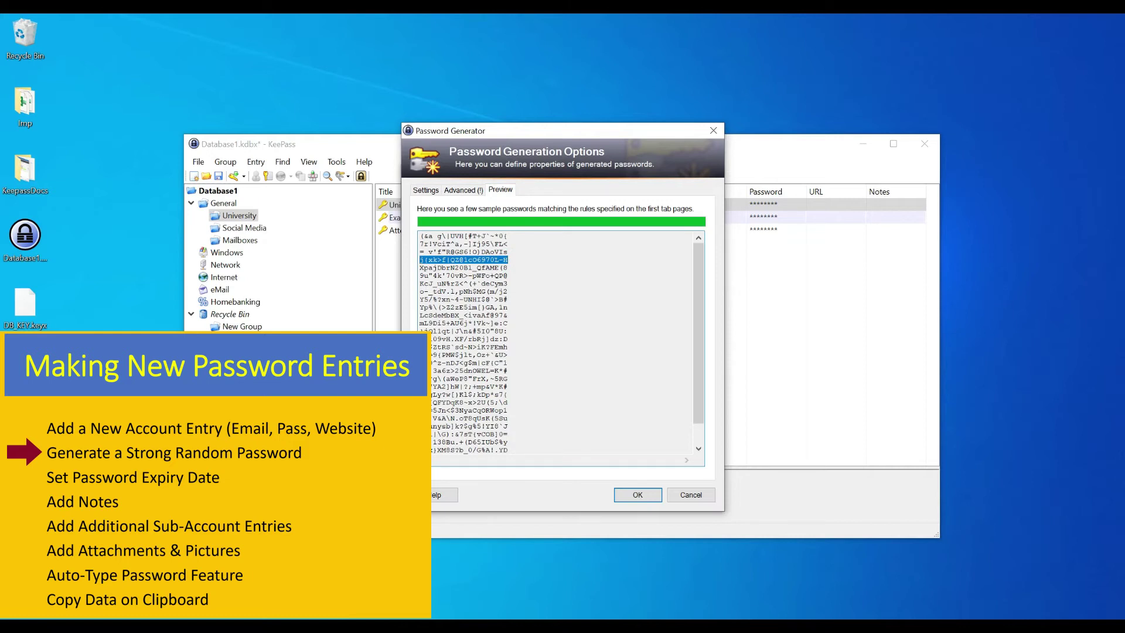
click(631, 496)
click(696, 288)
key(ctrl+a)
key(Delete)
key(ctrl+v)
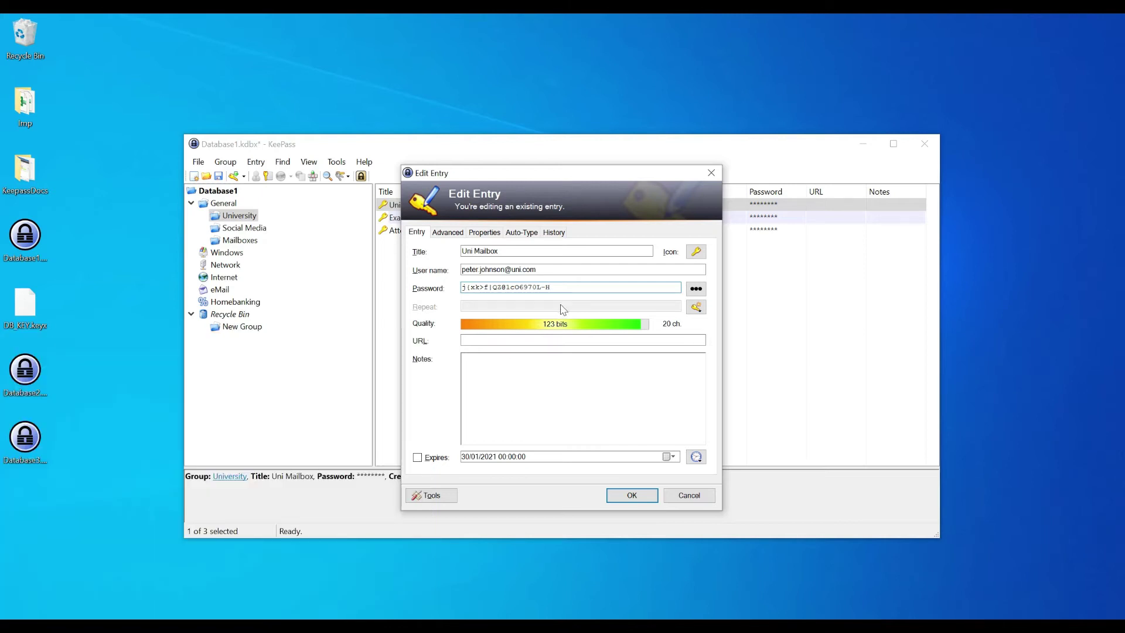
click(696, 290)
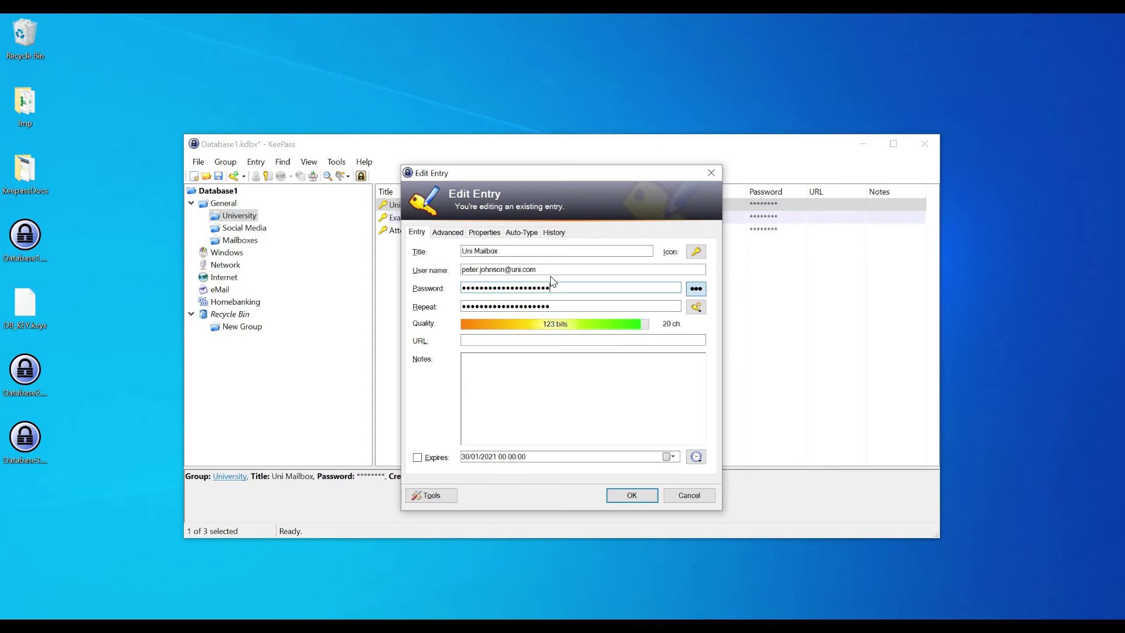
click(536, 270)
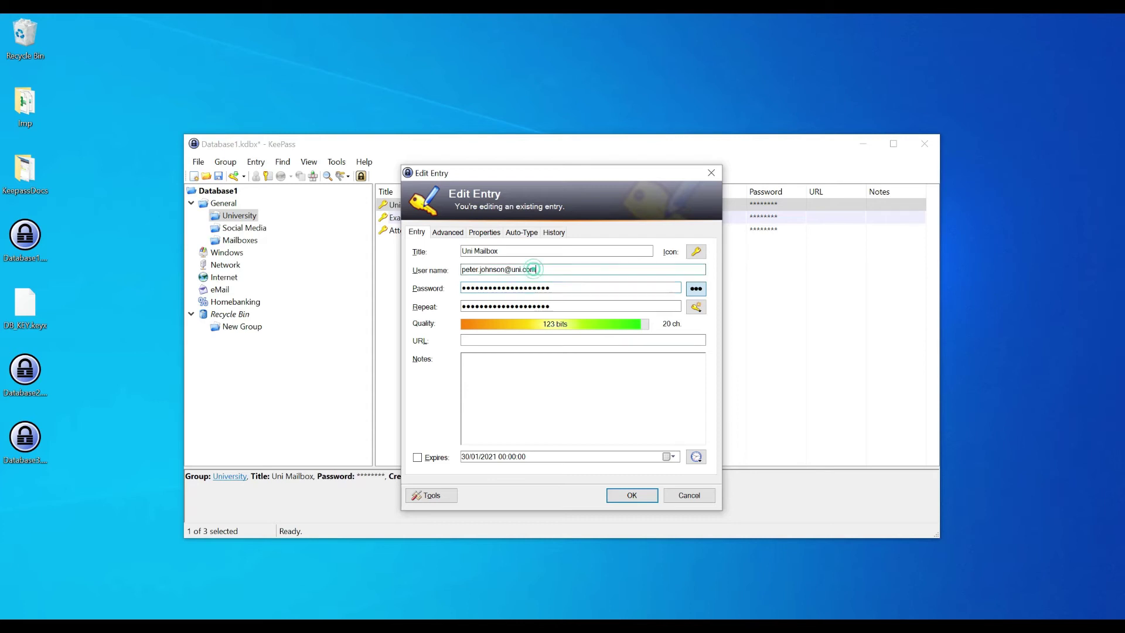
click(696, 290)
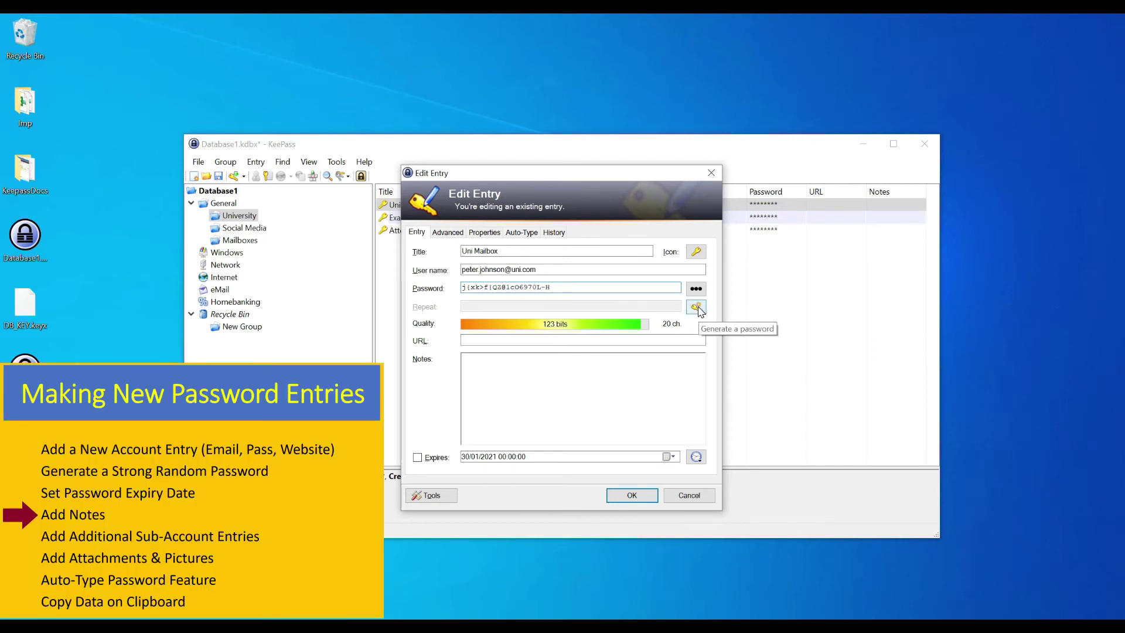
Add the note 'Standard Email Account for Uni' and enable an expiry date.
key(Tab)
key(Tab)
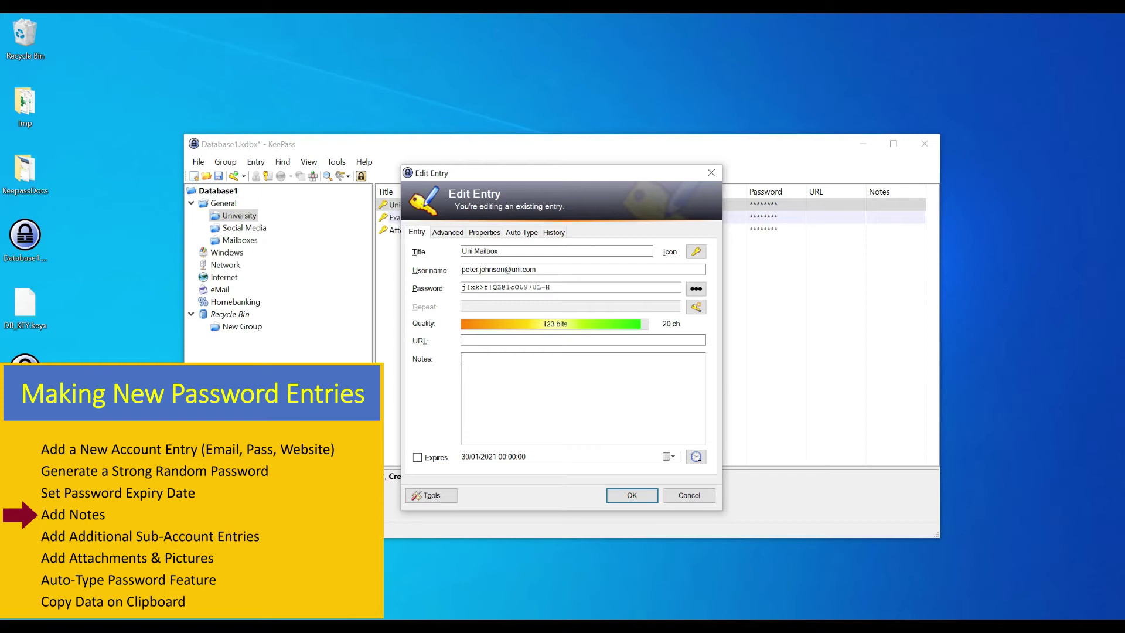
text(Standard Email Account for Uni)
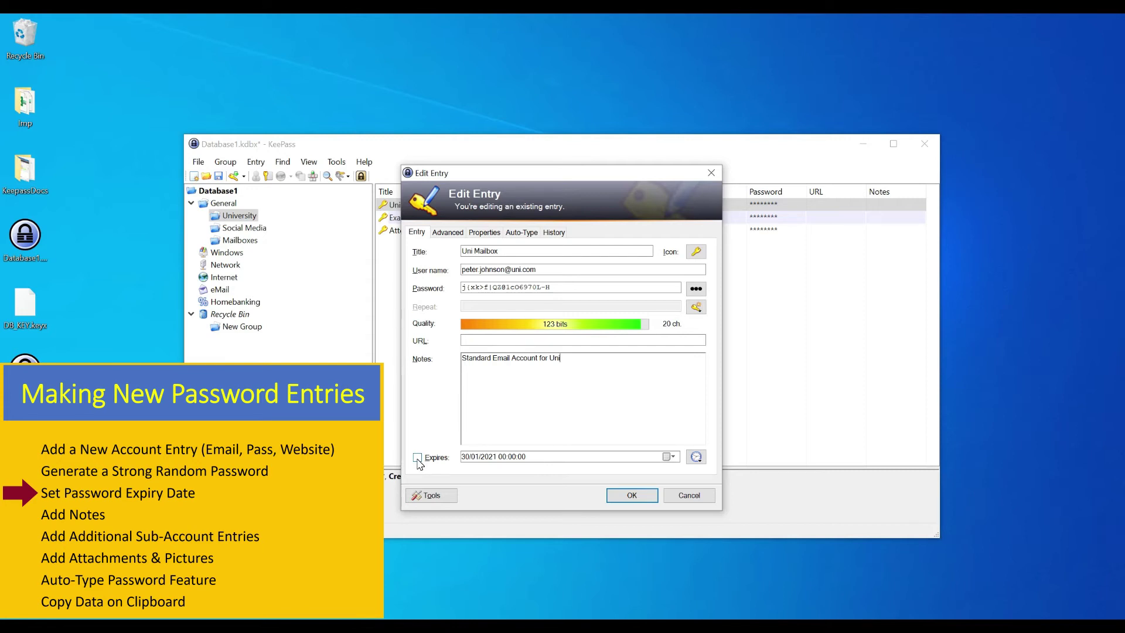
click(418, 458)
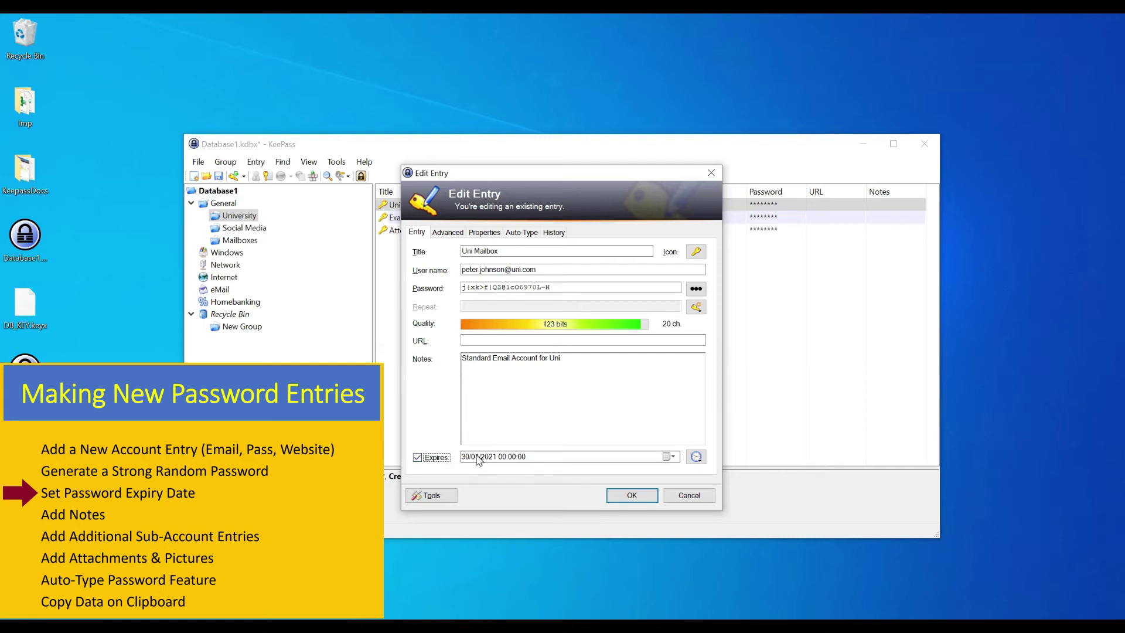
click(697, 460)
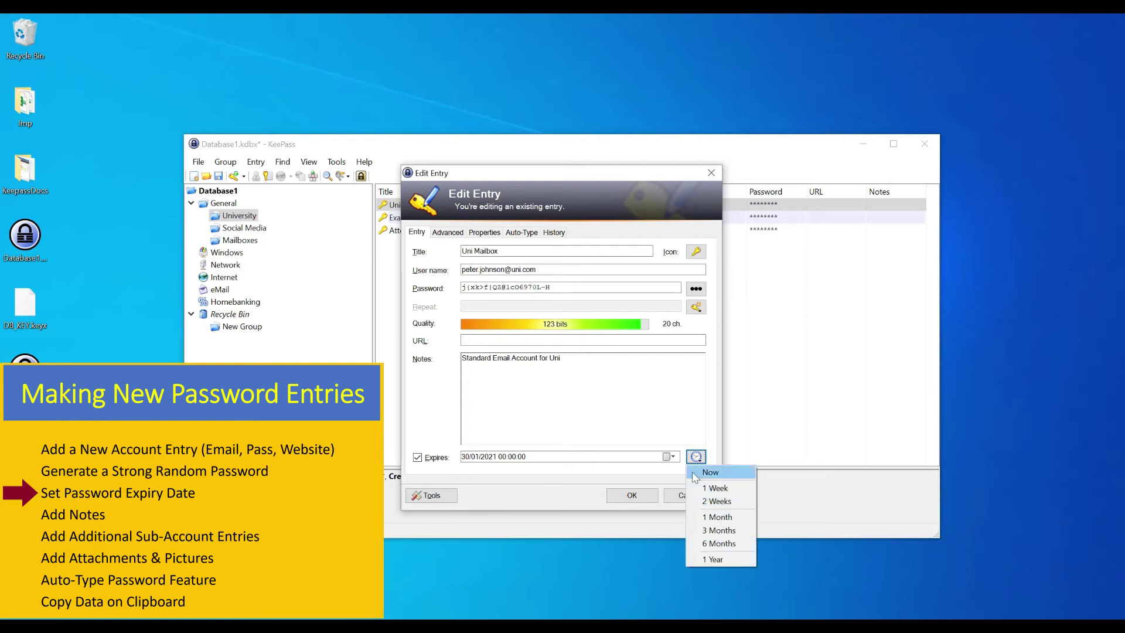
Set the expiry time to 21:48 and save the entry.
click(622, 466)
key(Left)
key(Left)
text(21)
key(Right)
text(48)
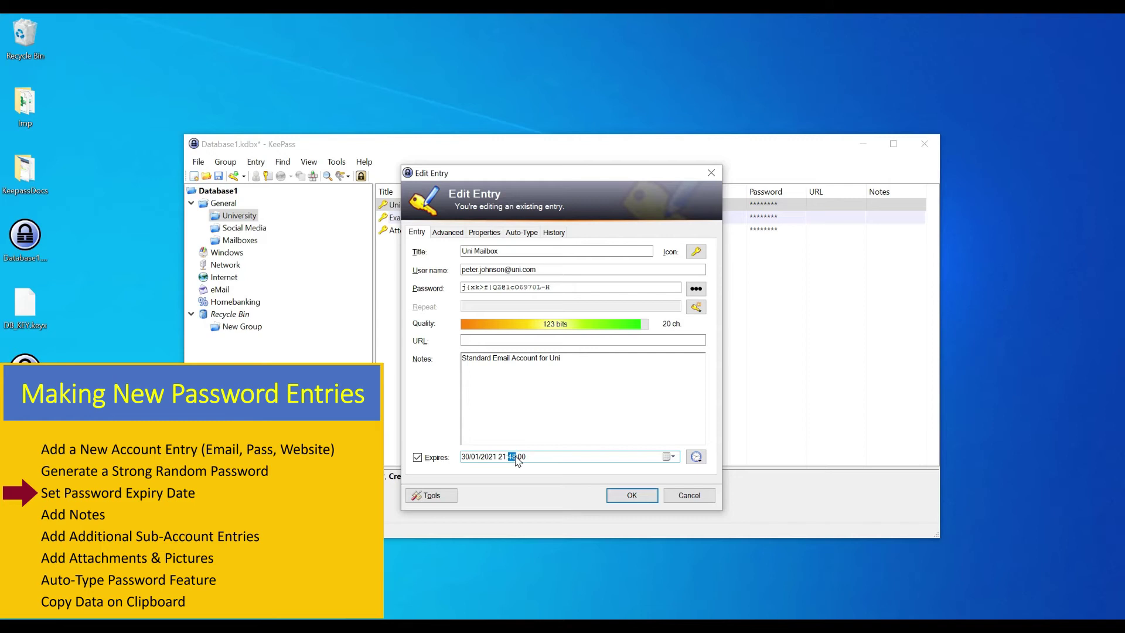
click(630, 494)
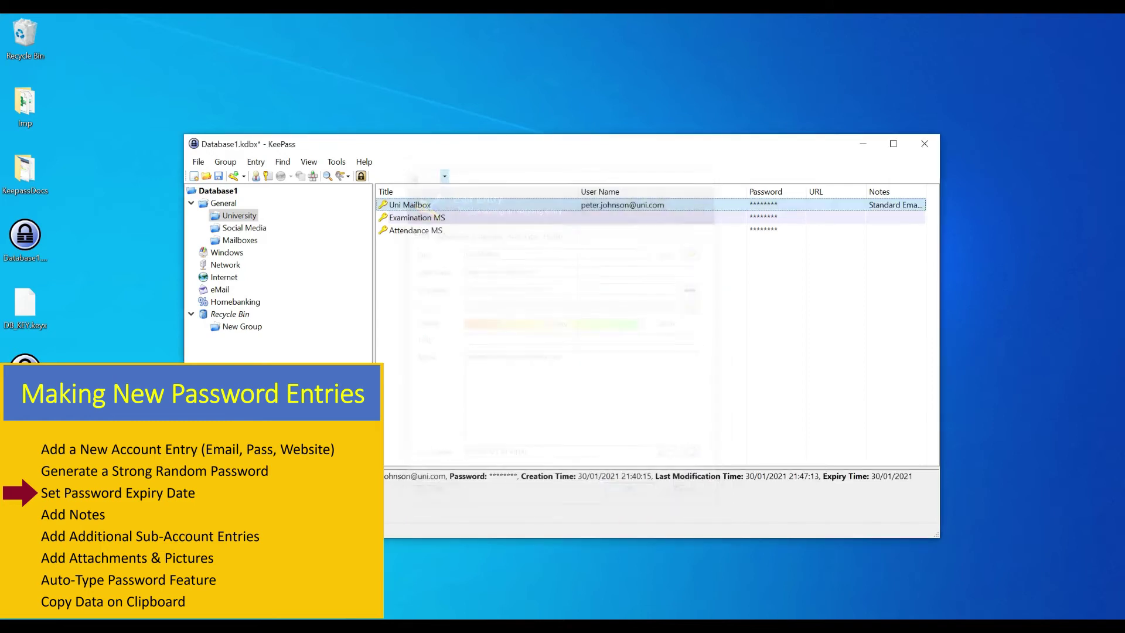
click(576, 359)
Save the database with Ctrl+S and reopen the expired Uni Mailbox entry.
key(ctrl+s)
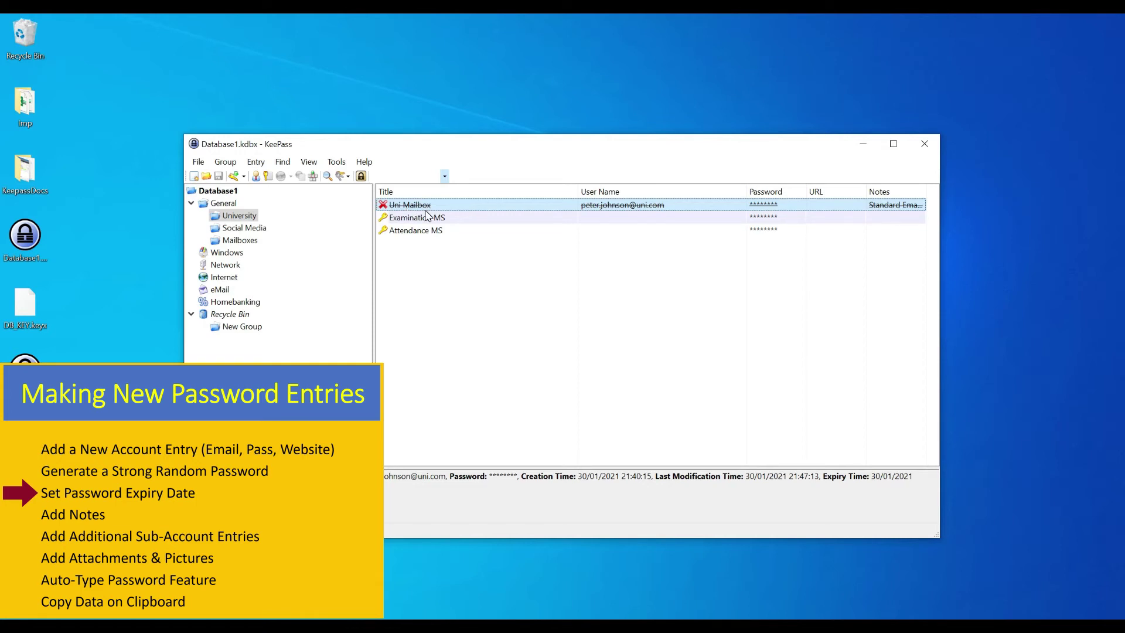
double_click(428, 206)
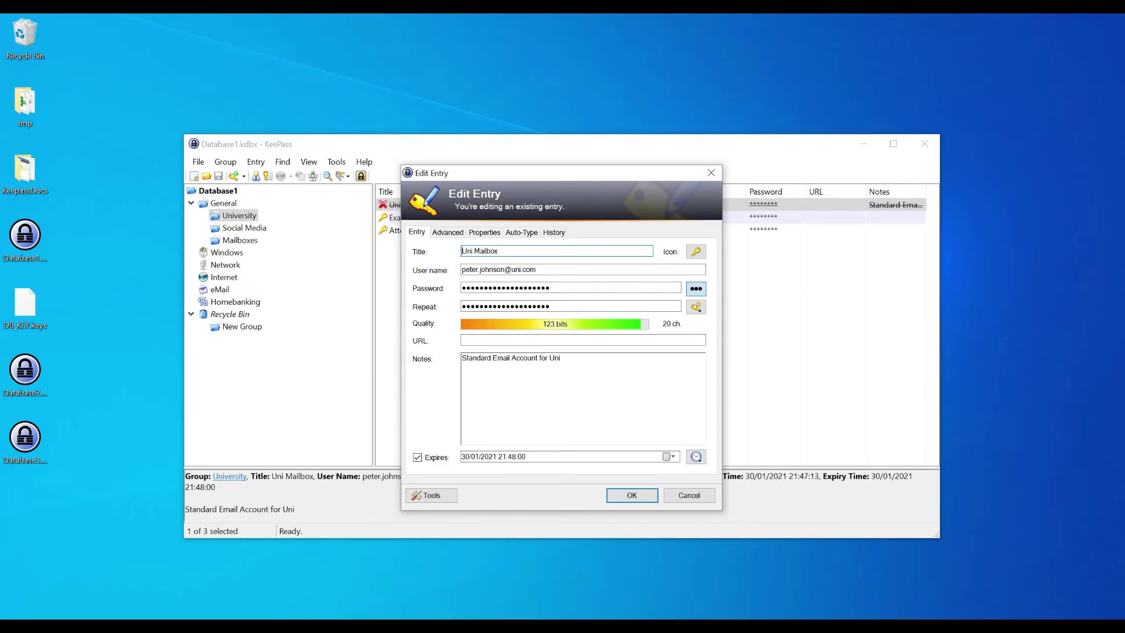
click(634, 499)
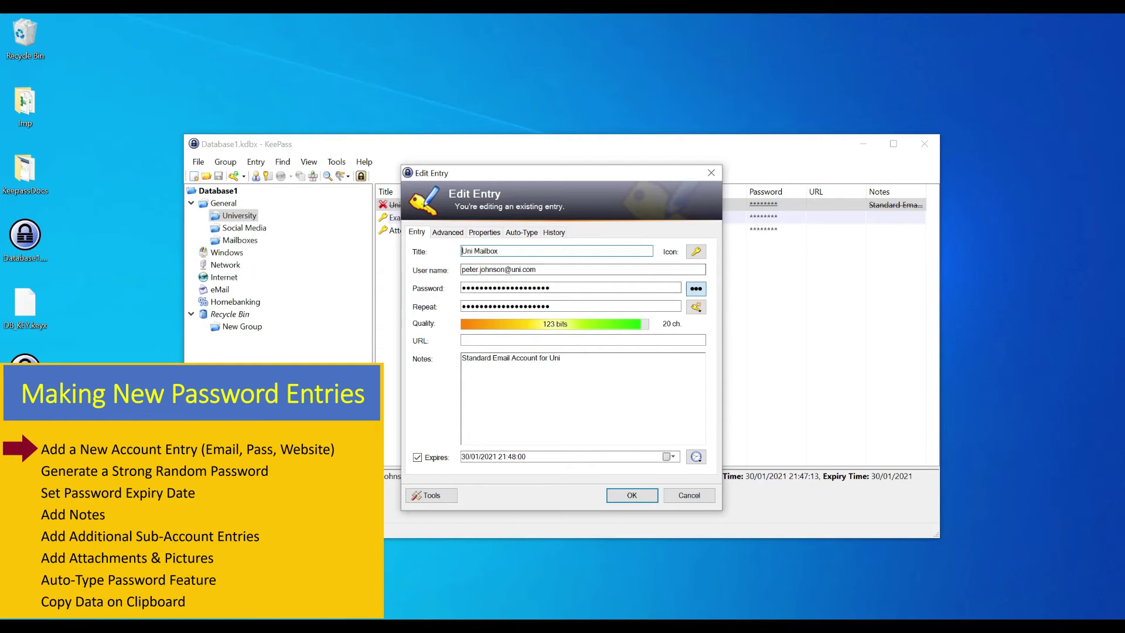
click(583, 340)
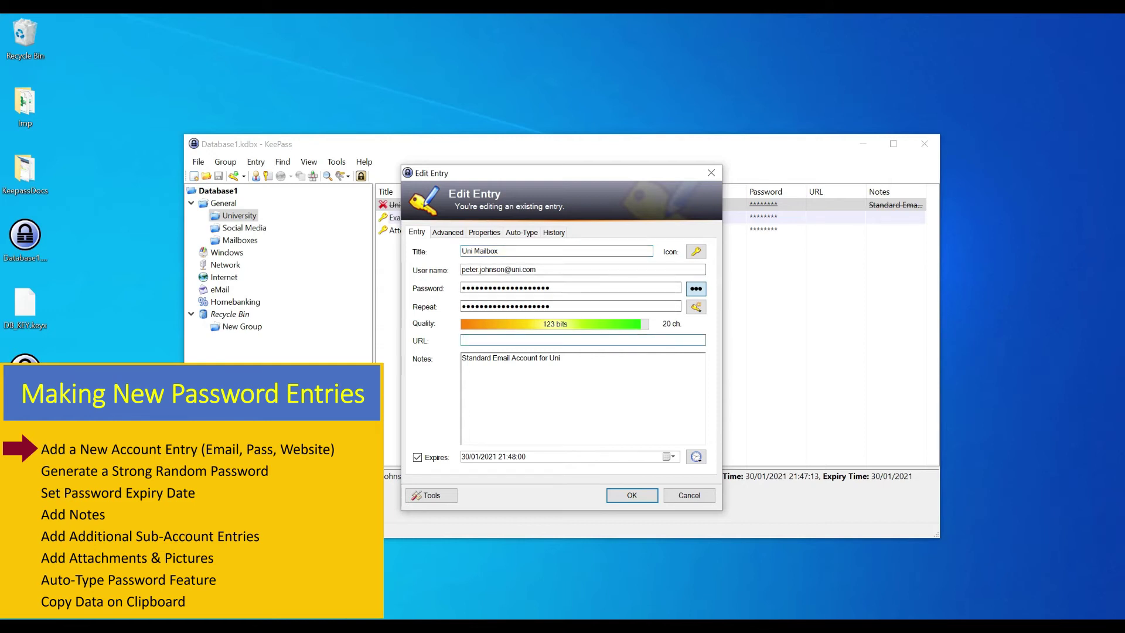
text(www.boston-uni.mailbox.com/login)
click(532, 269)
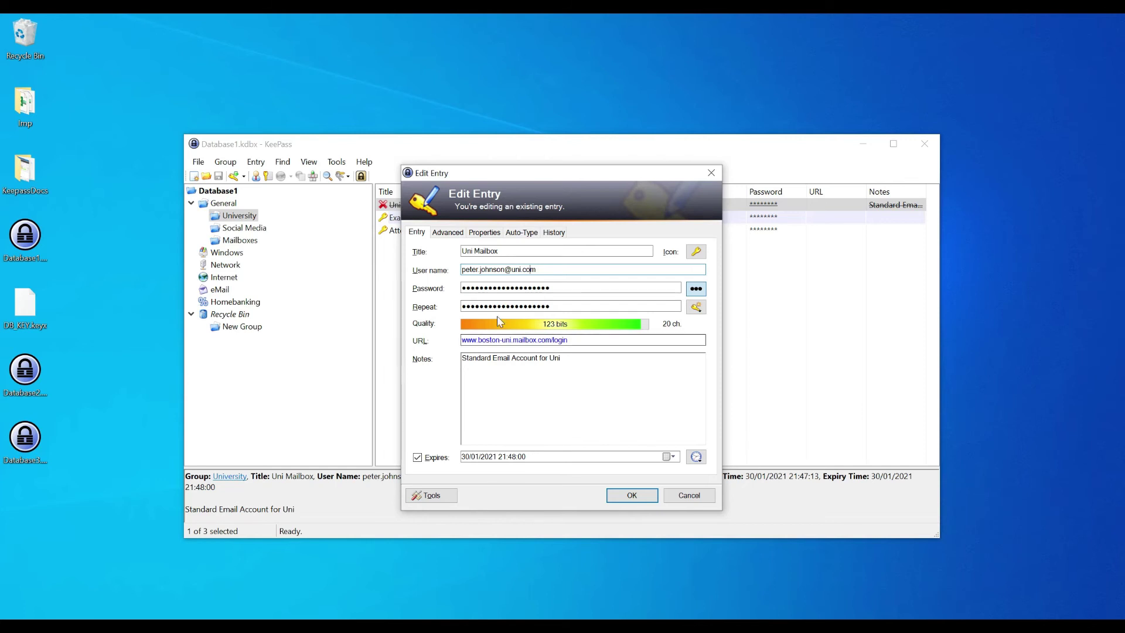
click(455, 235)
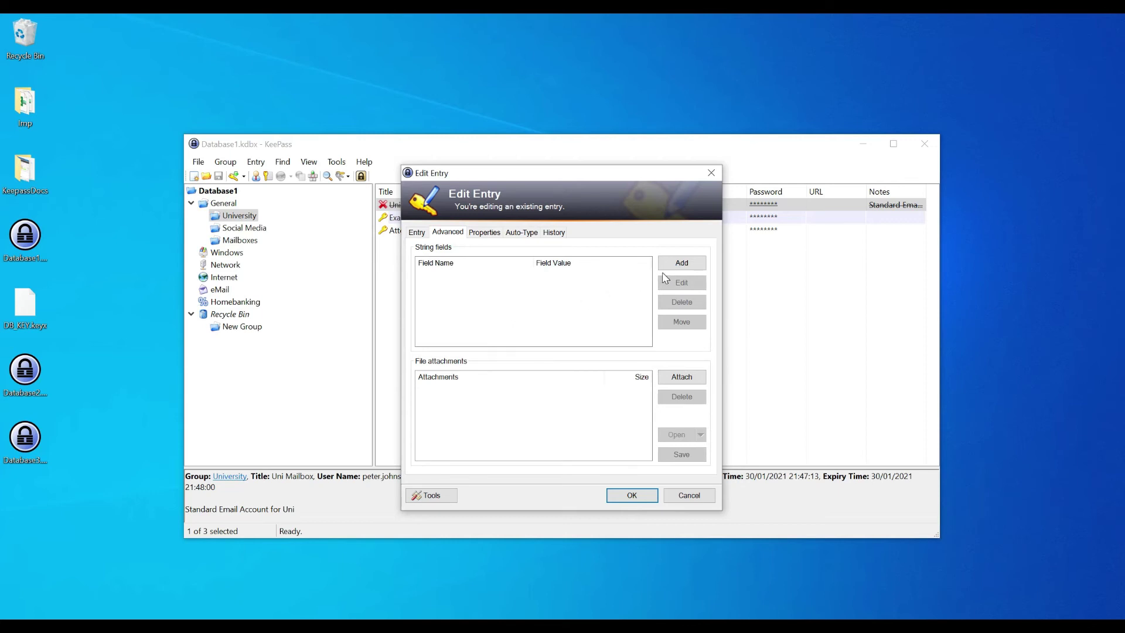
Add a memory-protected custom string field Account1 with its value.
click(682, 265)
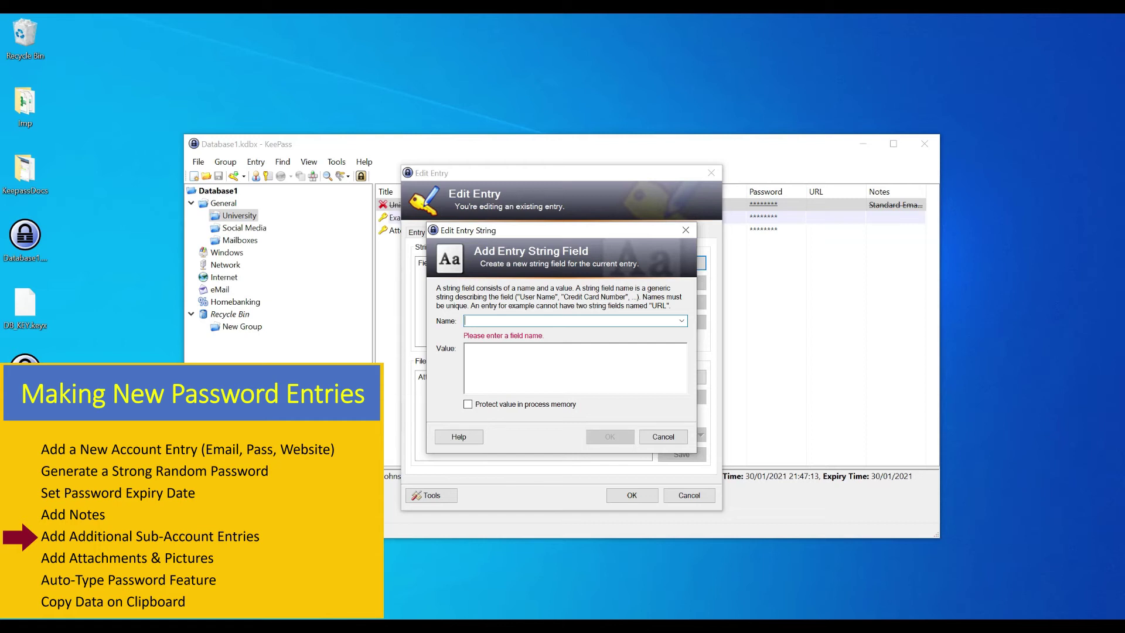
text(Acc)
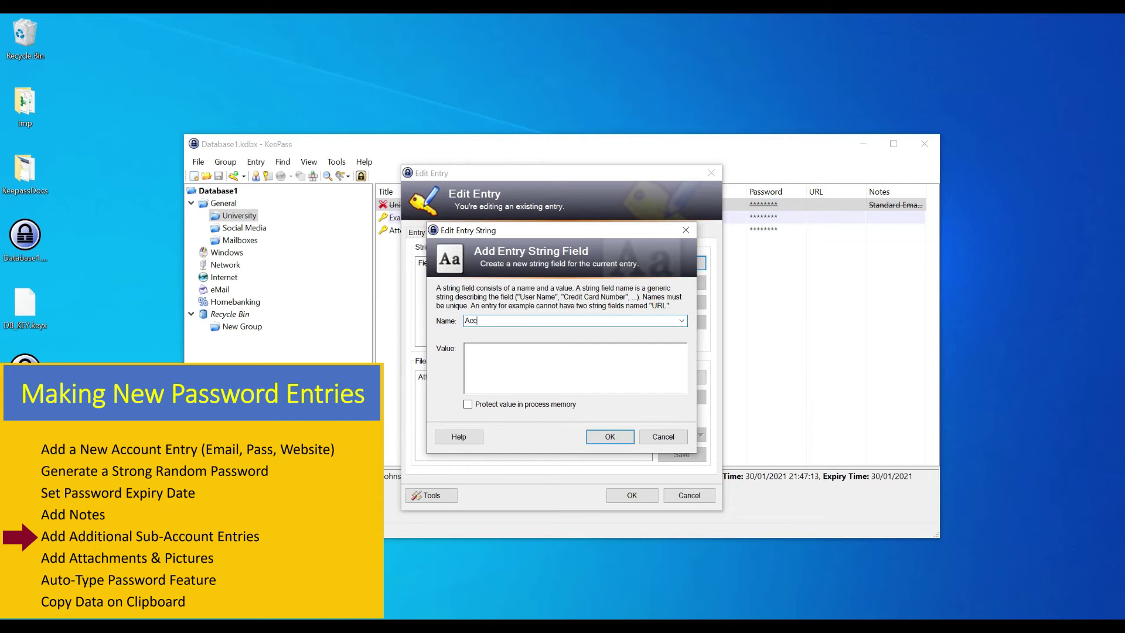
text(ount1)
click(466, 350)
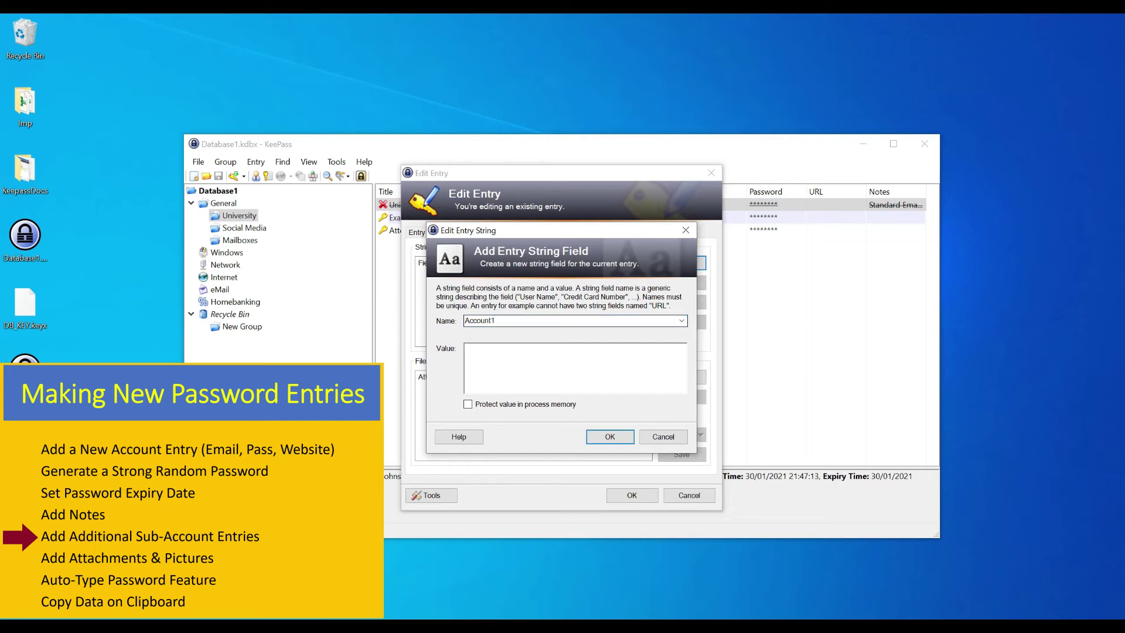
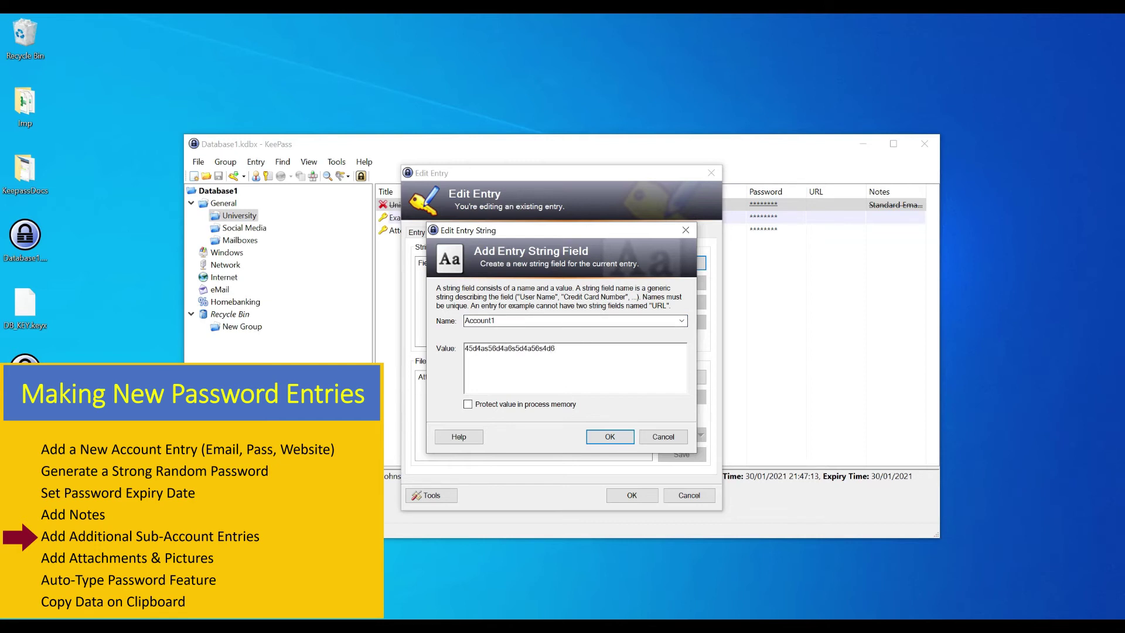
click(471, 408)
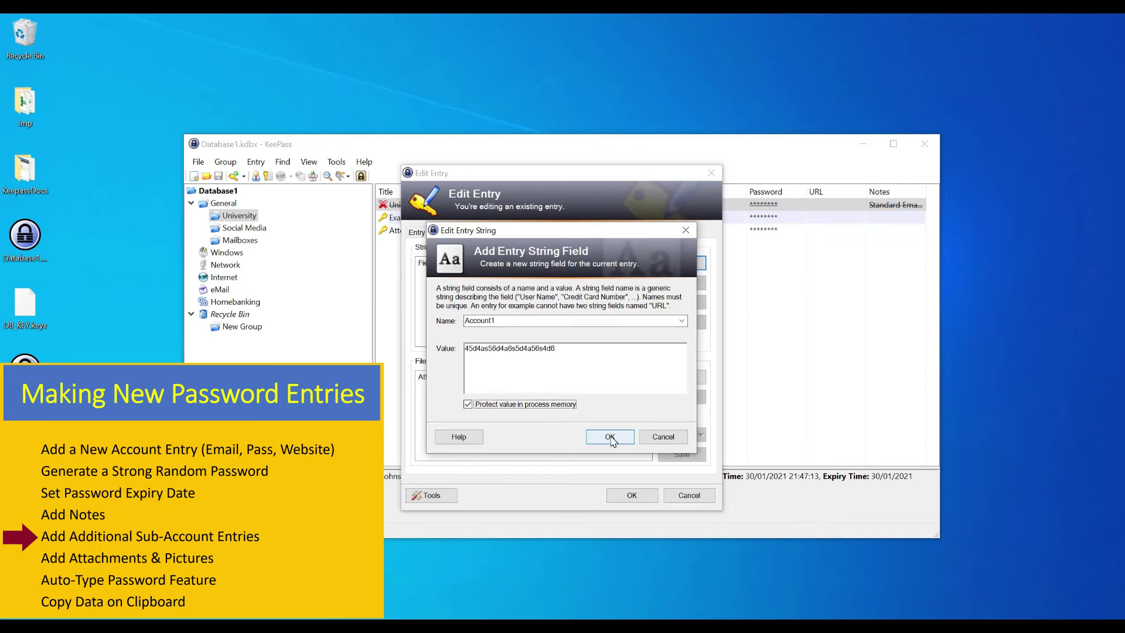
click(610, 437)
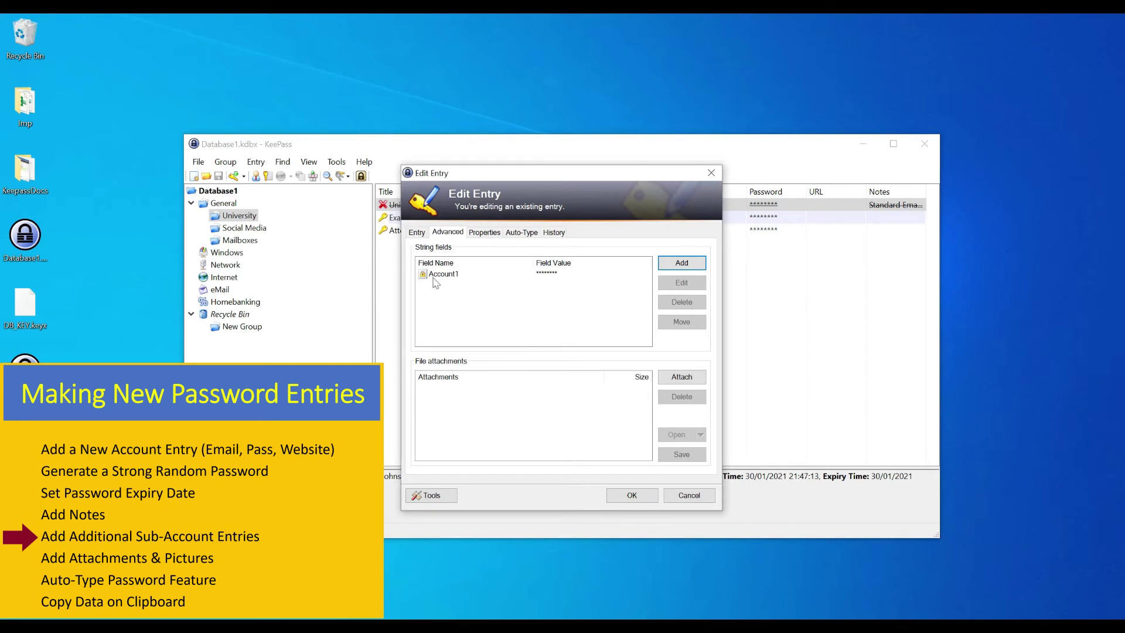
Add a protected Account2 field with its value and close the entry editor.
click(678, 265)
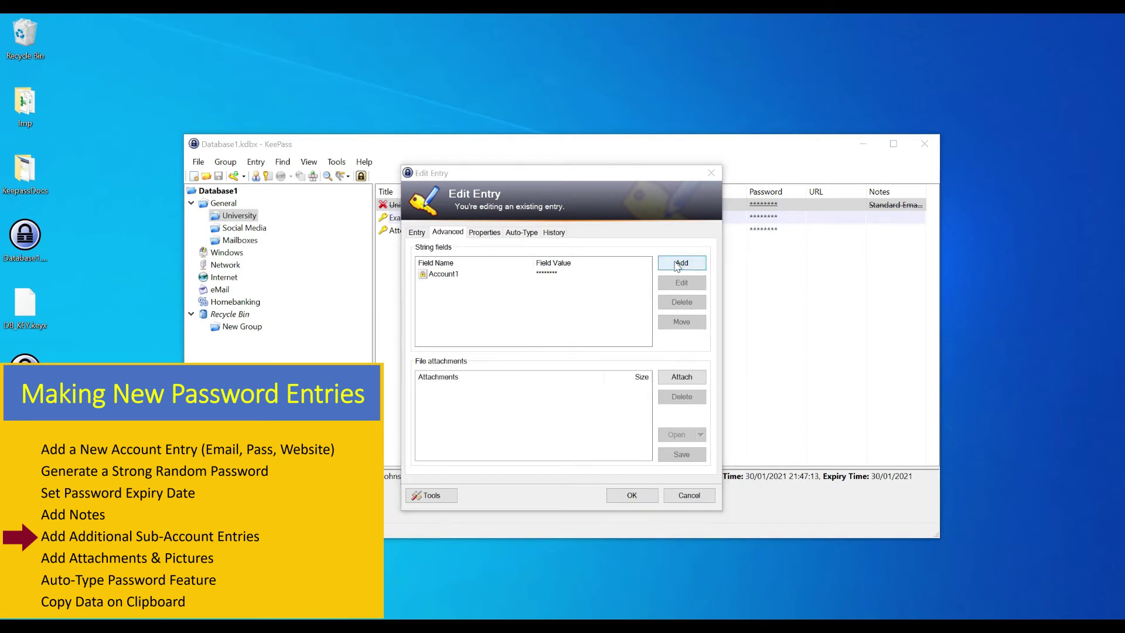
text(Account)
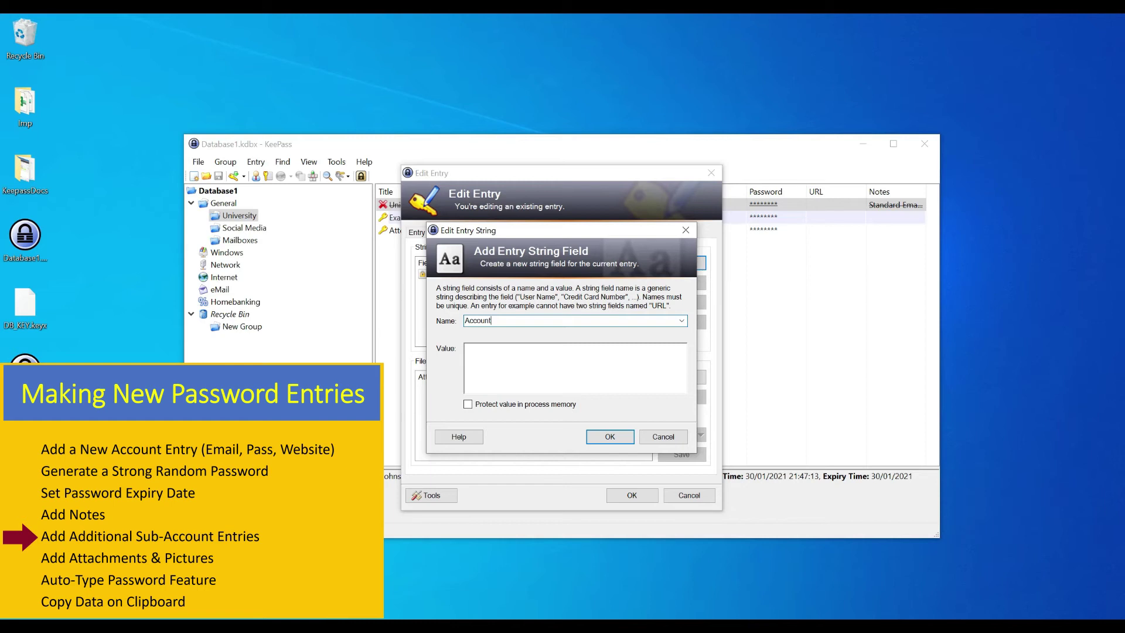
drag(508, 232, 672, 276)
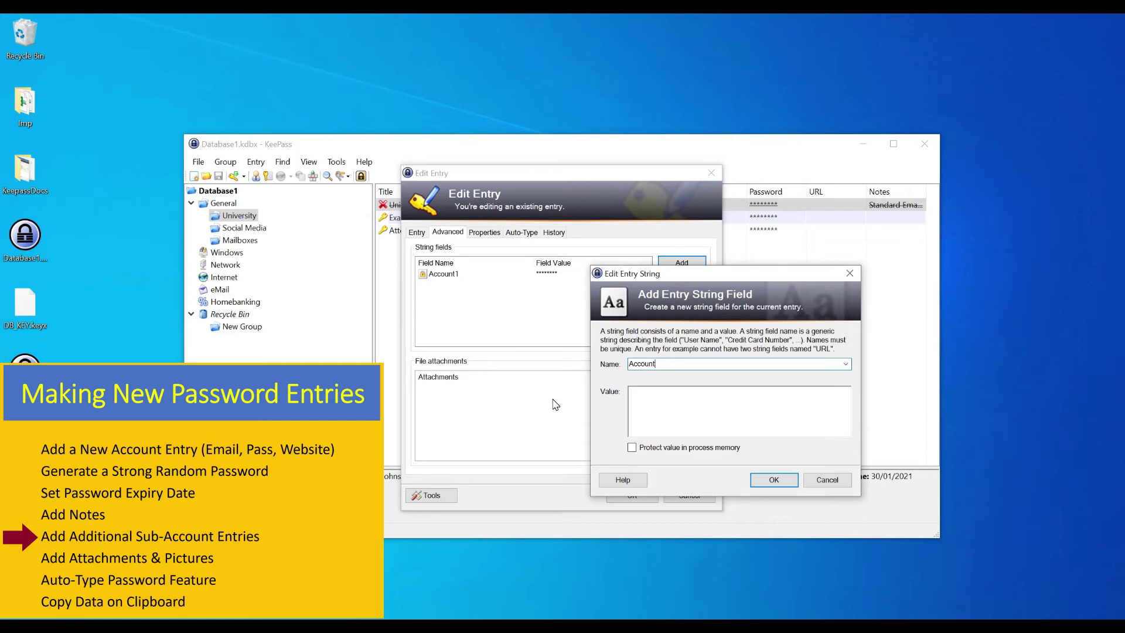
text(2)
key(Tab)
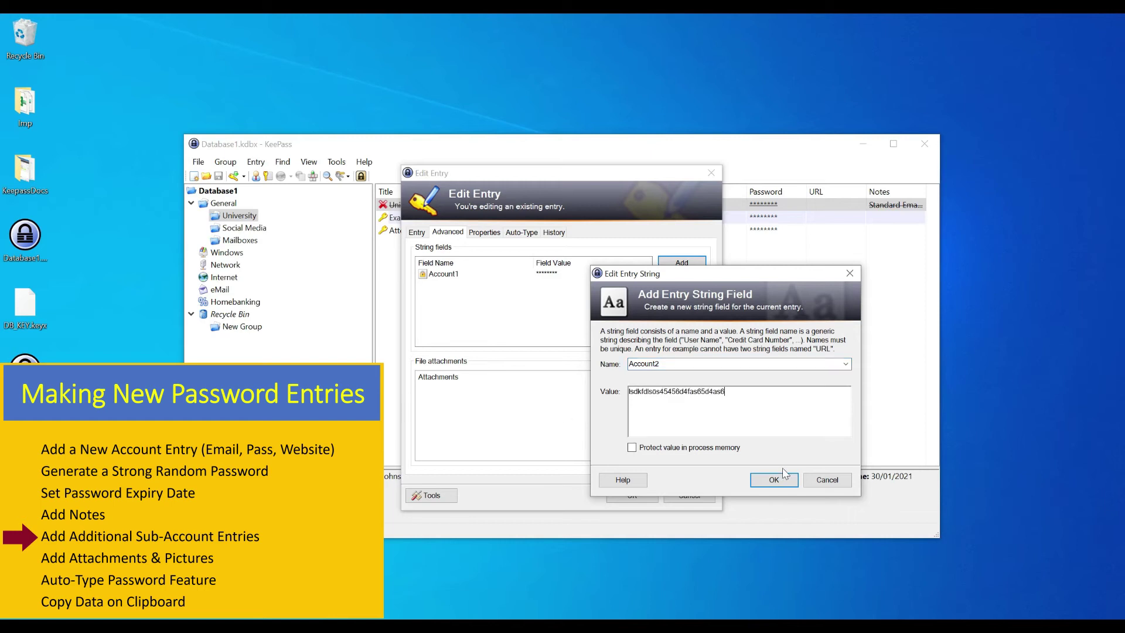
click(739, 449)
click(792, 485)
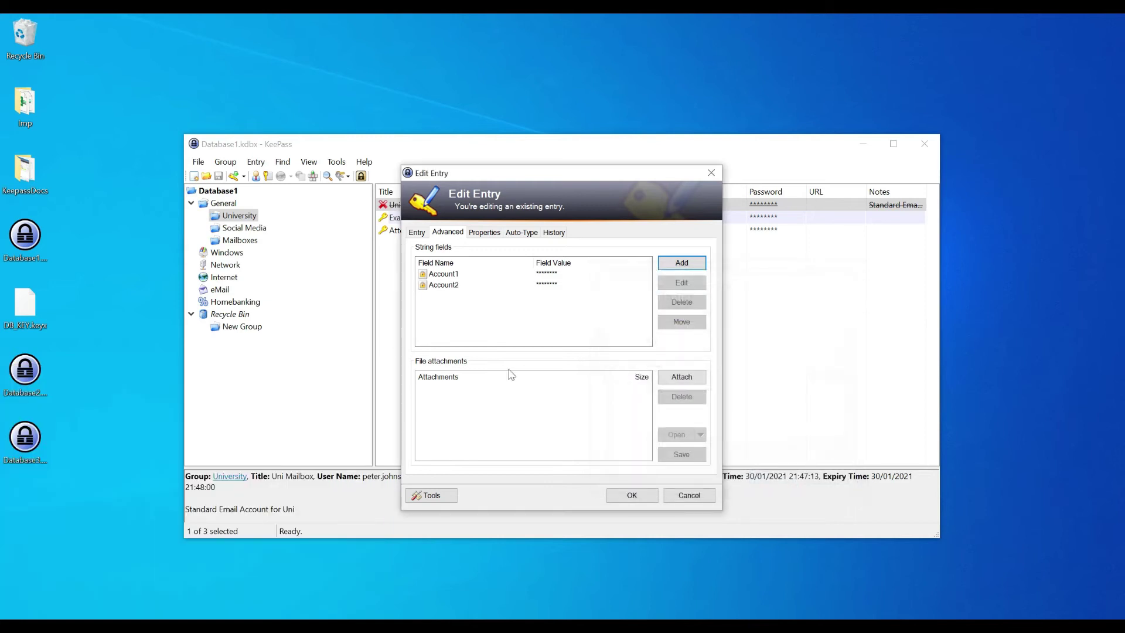
click(633, 495)
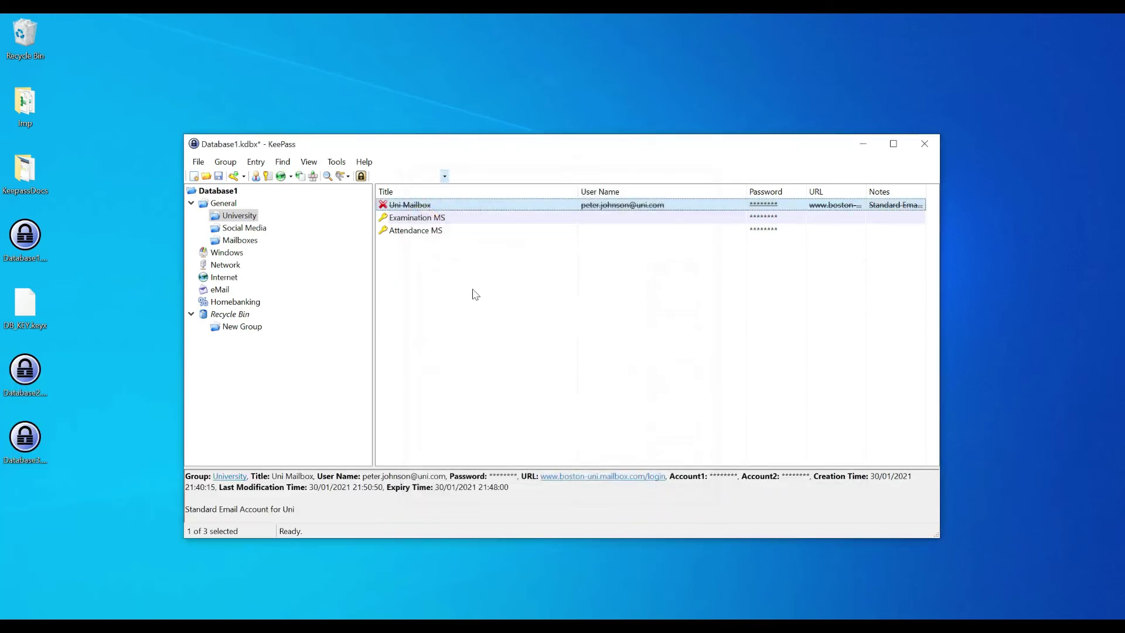
Save the database, reopen Uni Mailbox and turn off its expiry date.
click(219, 175)
double_click(431, 205)
click(417, 457)
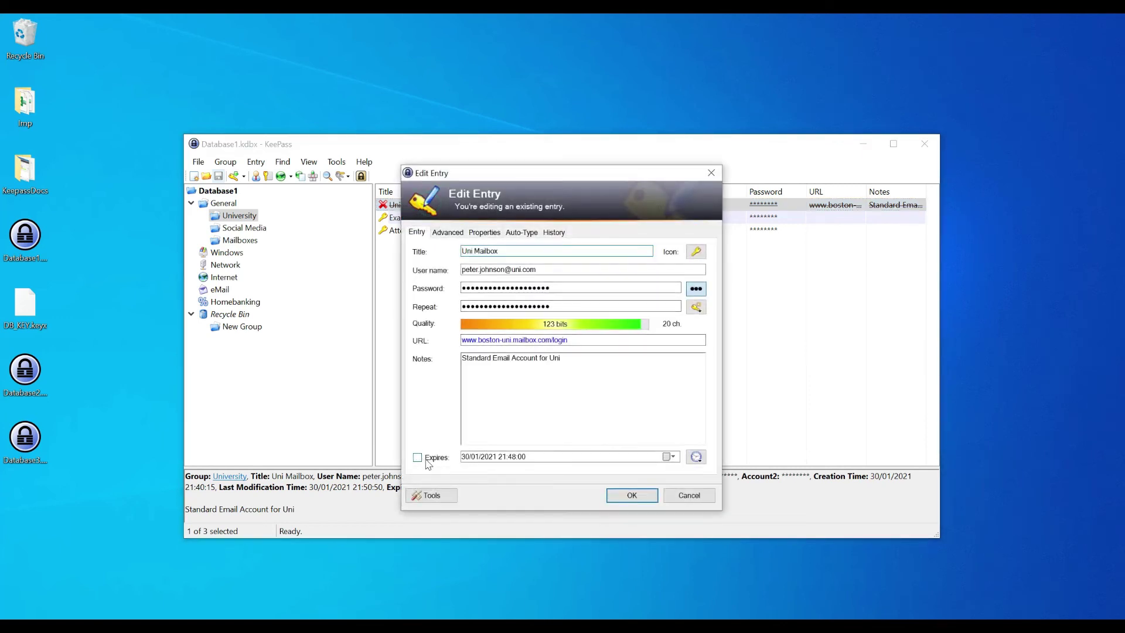
Review the Account1 custom field and the user name, ending on the Advanced settings.
click(450, 230)
double_click(483, 275)
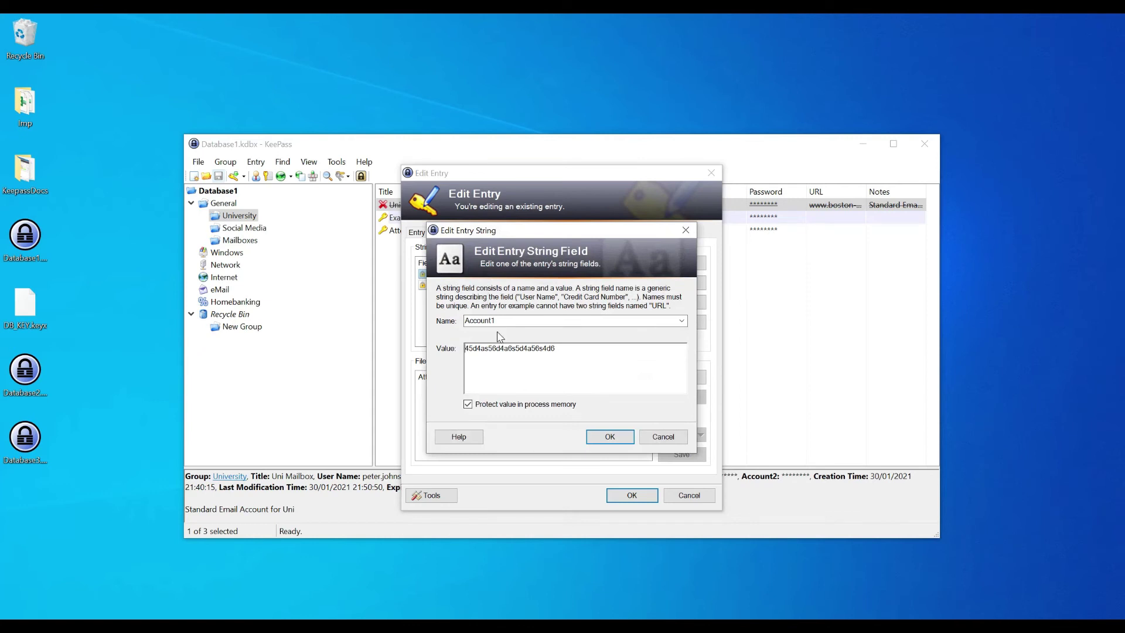
double_click(481, 321)
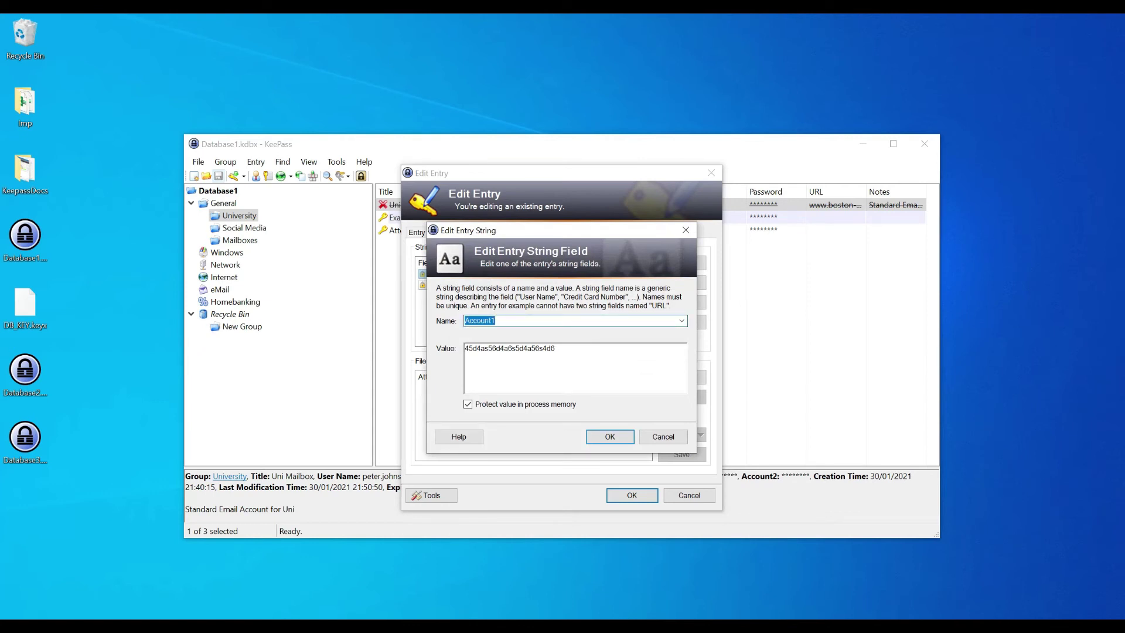
click(608, 437)
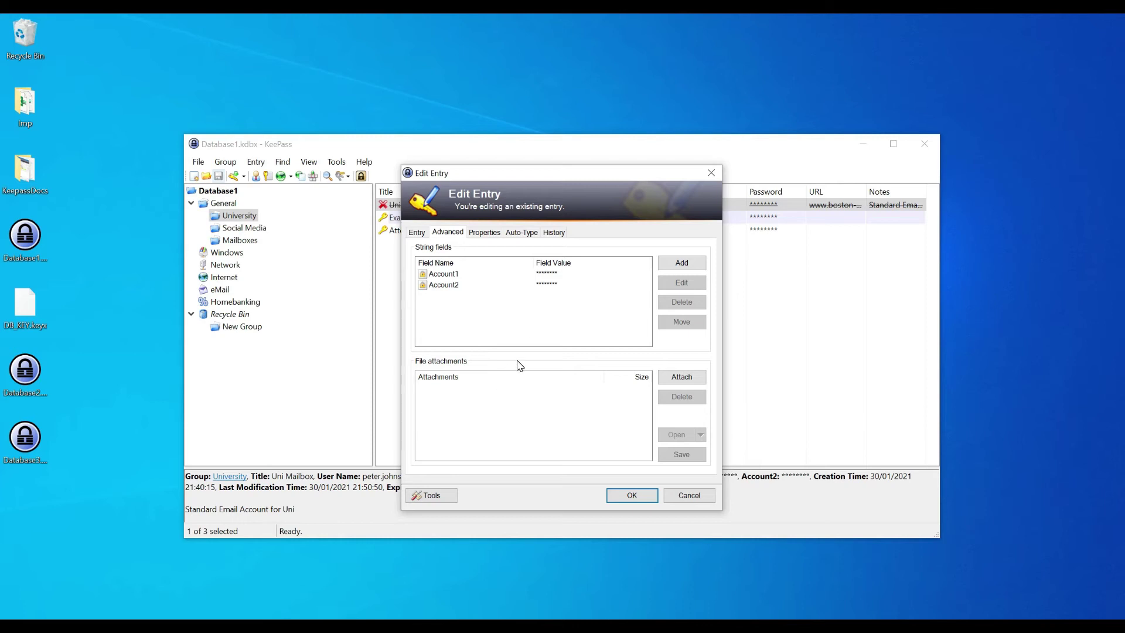
click(417, 232)
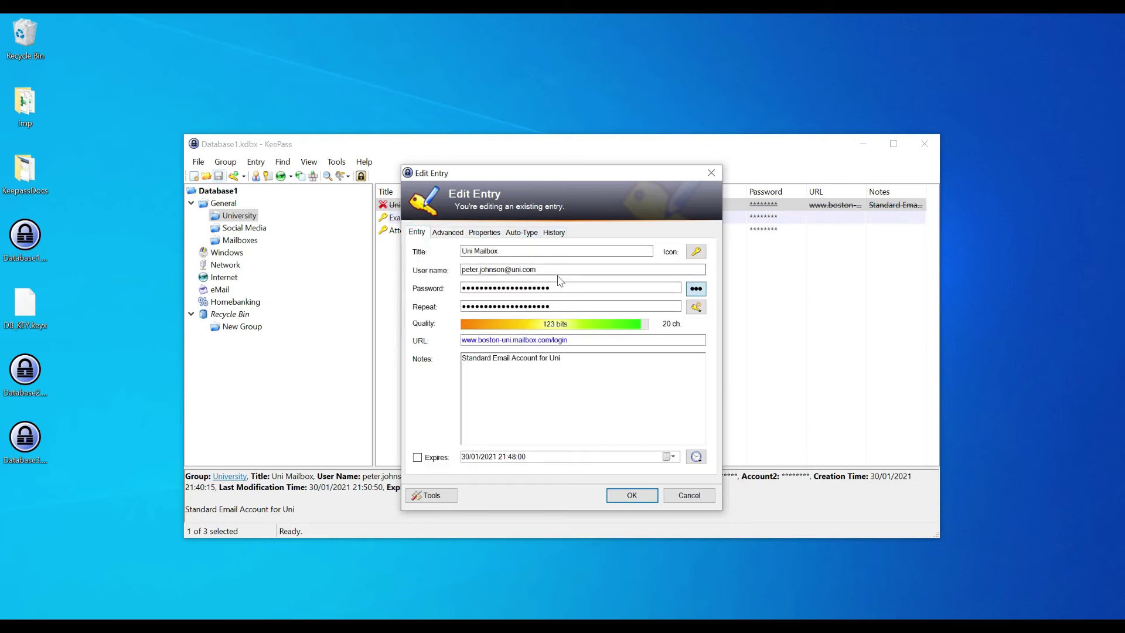
drag(551, 269, 463, 271)
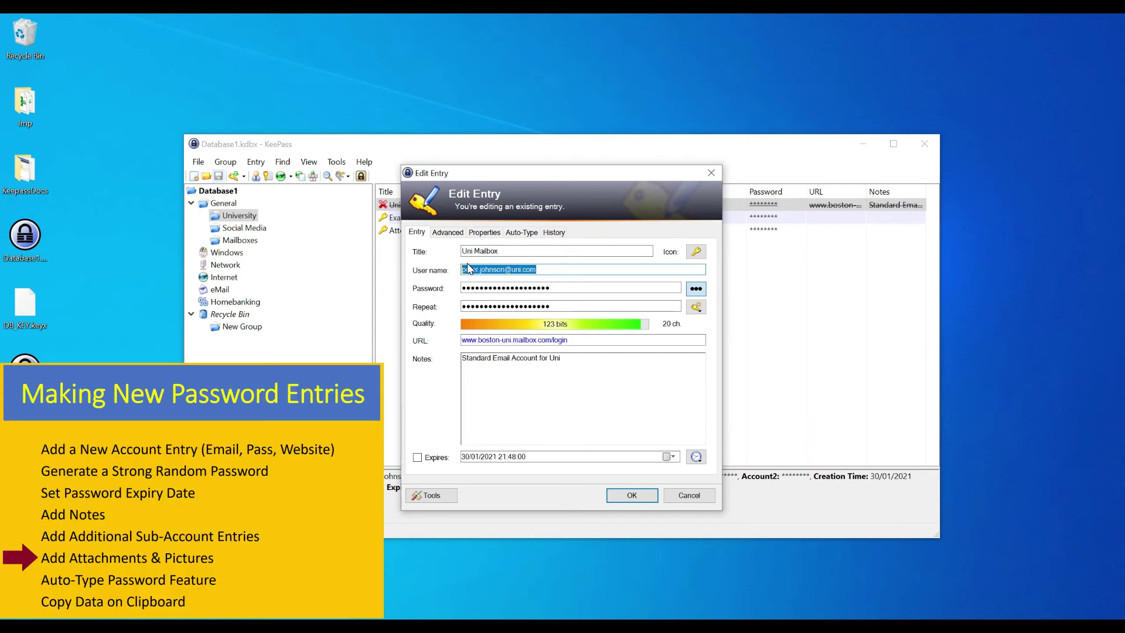
click(456, 232)
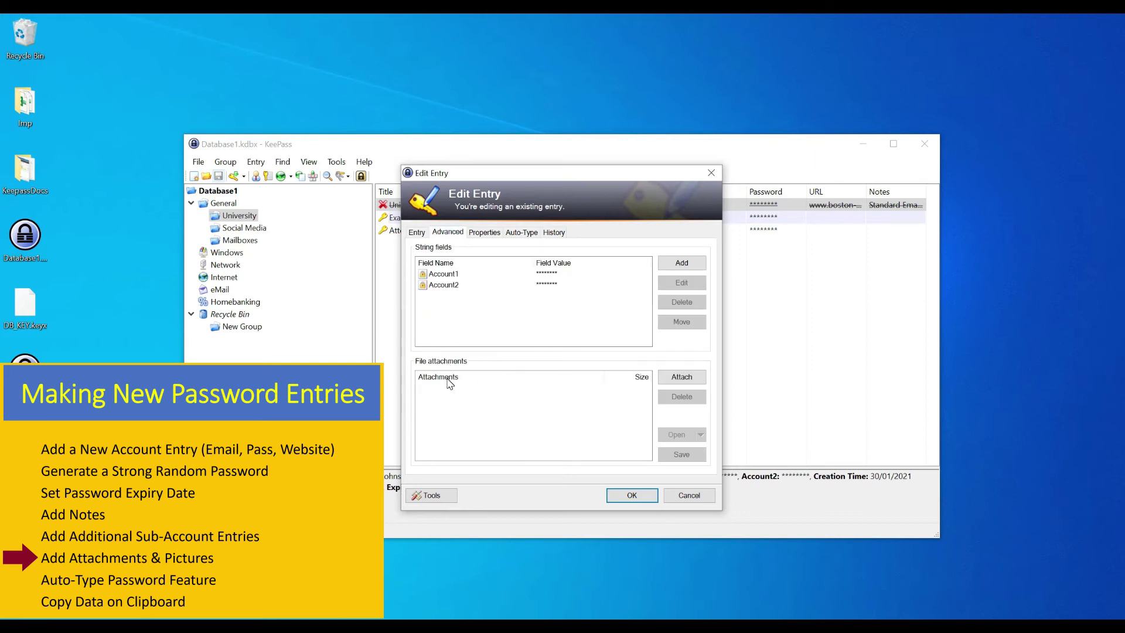
Attach KeepassImageAttachment.PNG from the KeepassDocs folder to the entry.
click(679, 377)
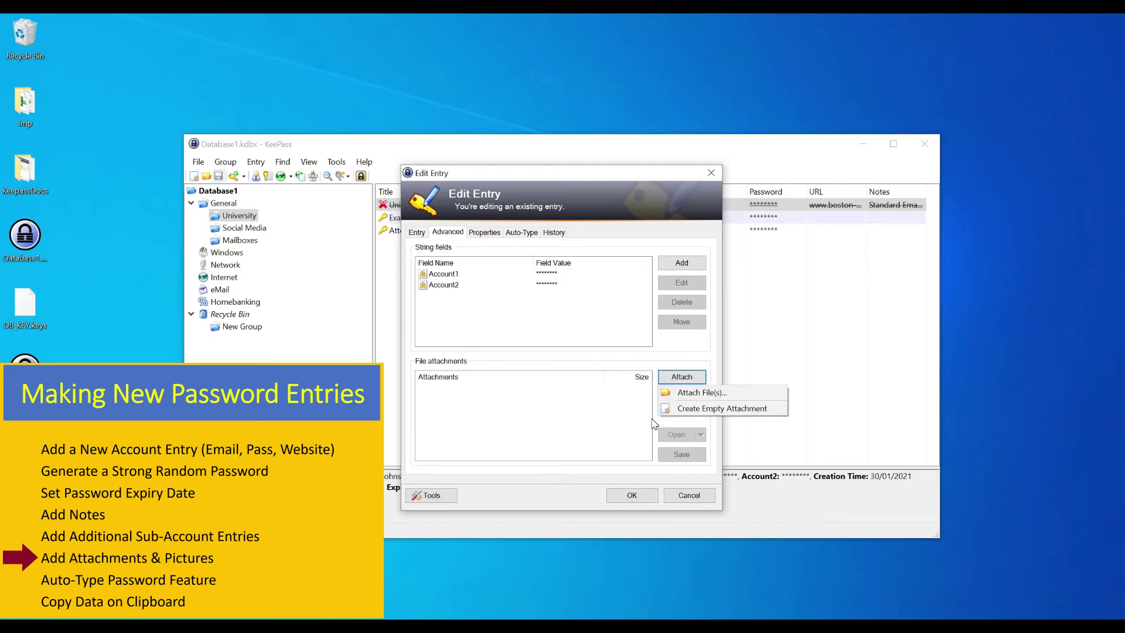
click(702, 392)
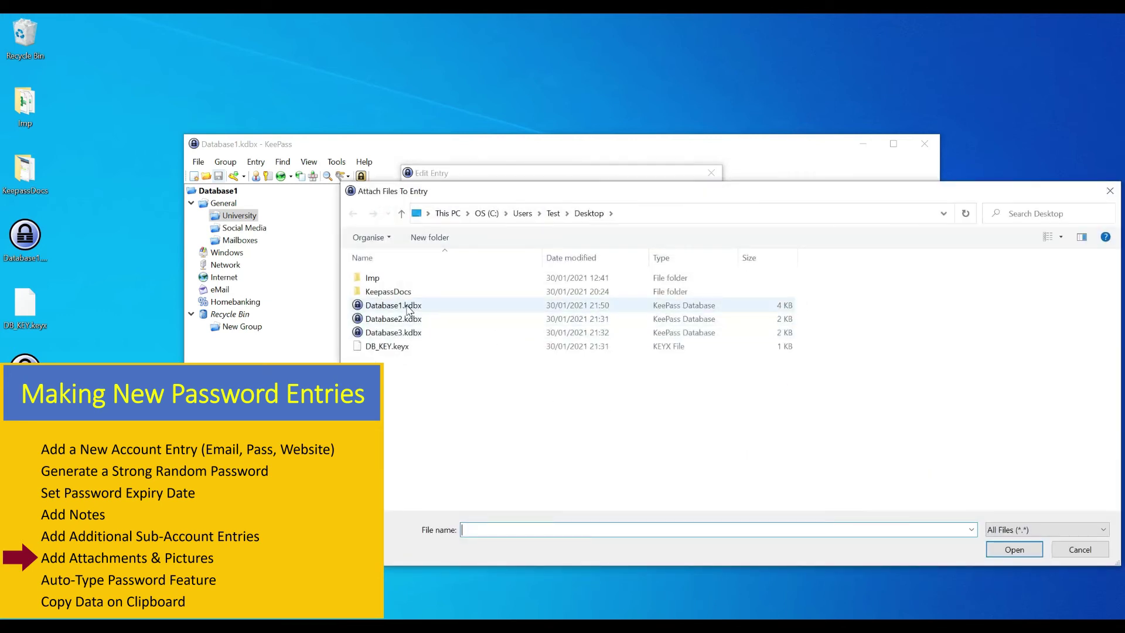
double_click(410, 292)
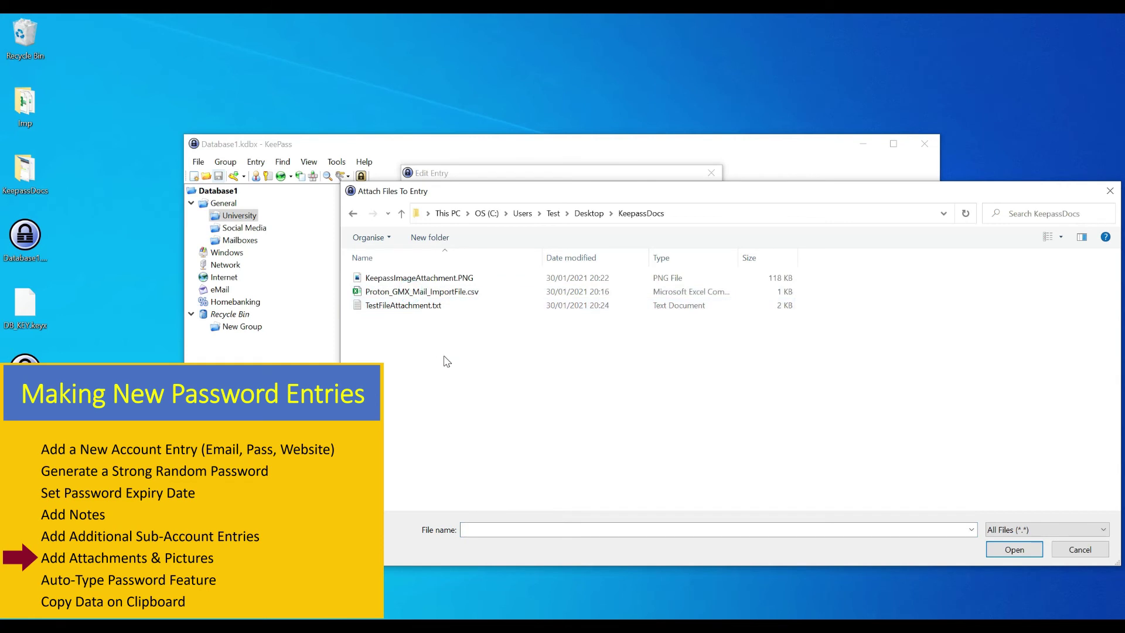
double_click(424, 279)
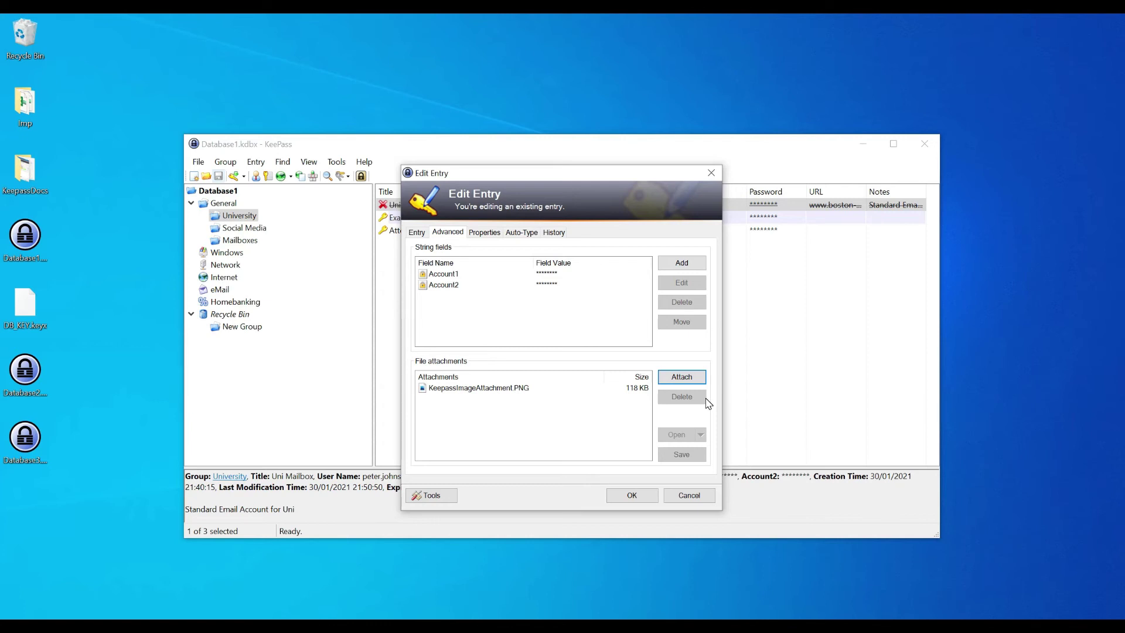
Attach TestFileAttachment.txt to the entry as well.
click(696, 378)
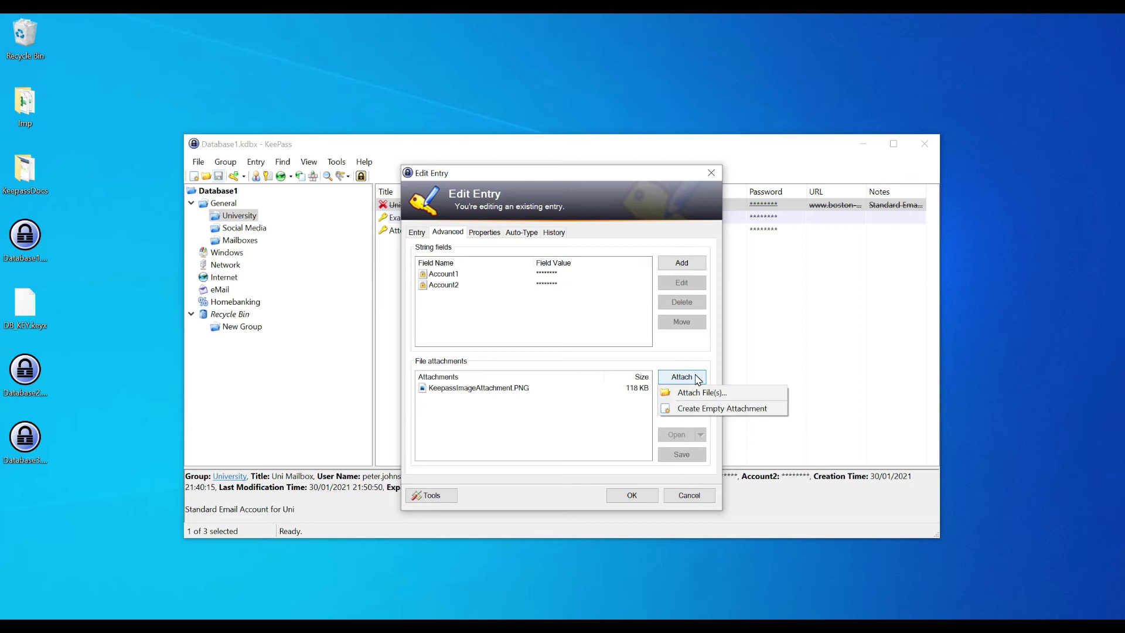
click(709, 393)
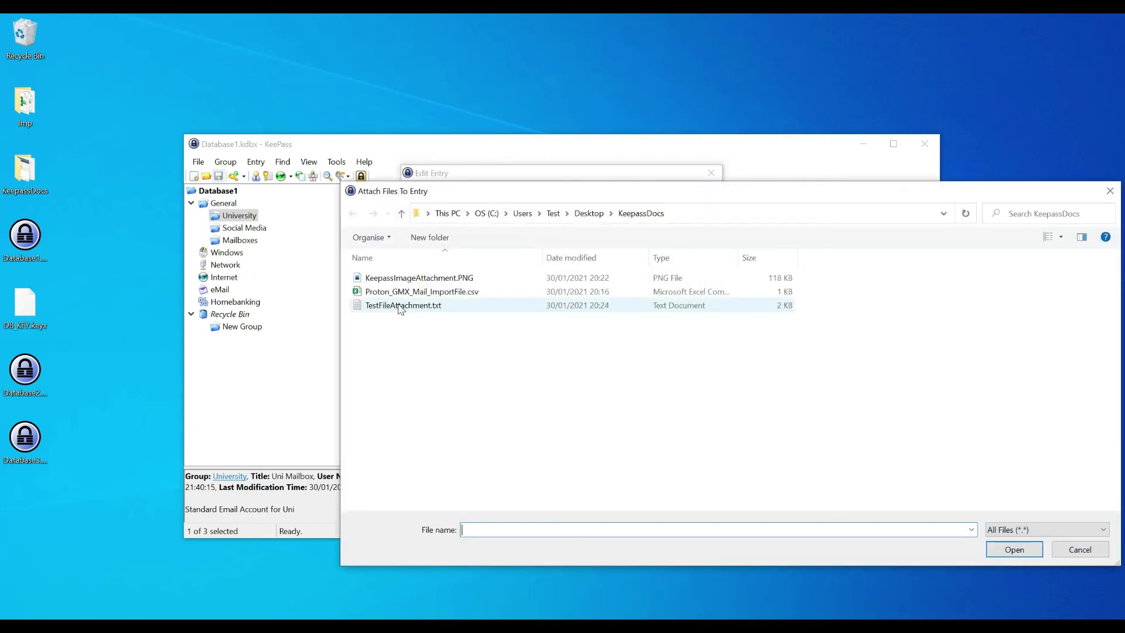
click(402, 307)
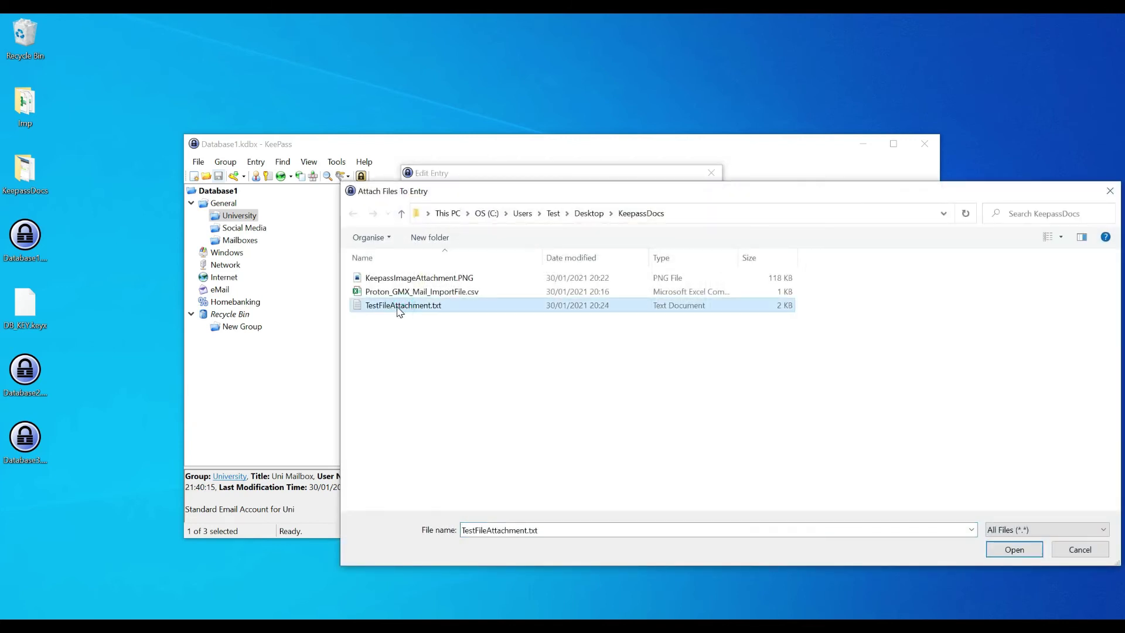
double_click(398, 307)
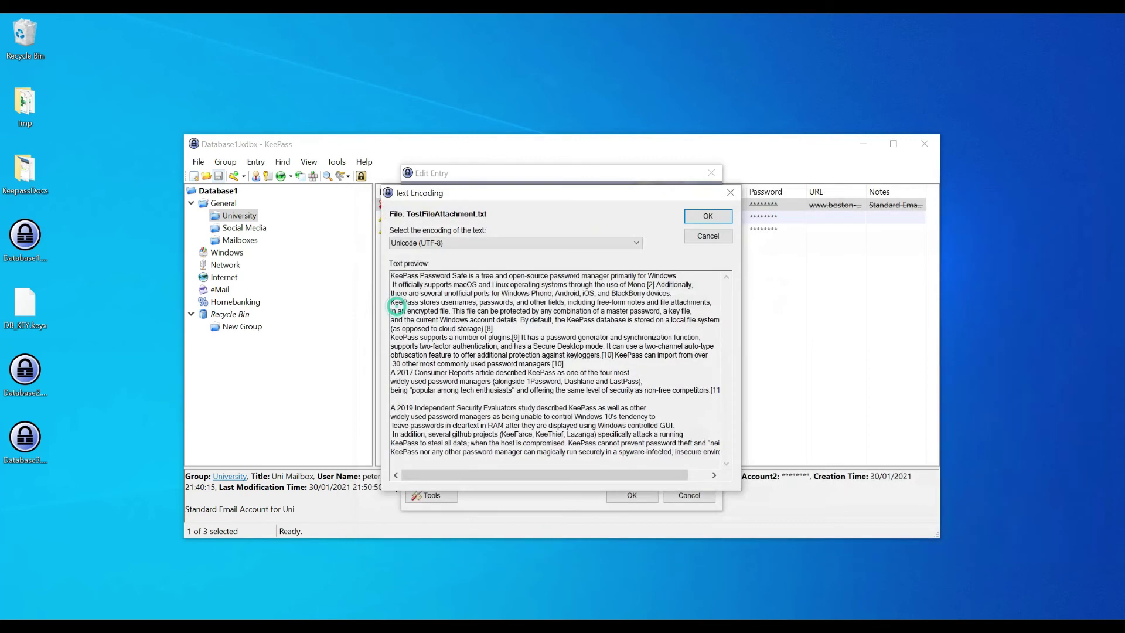
click(711, 220)
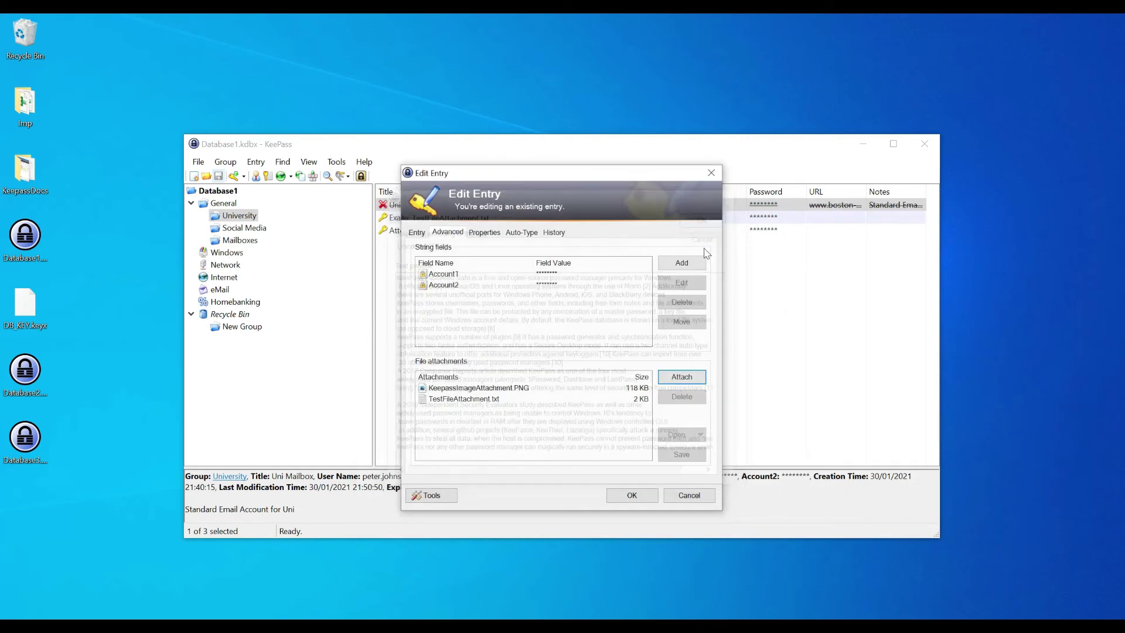
Preview the PNG image and the text attachment, closing each viewer.
click(540, 430)
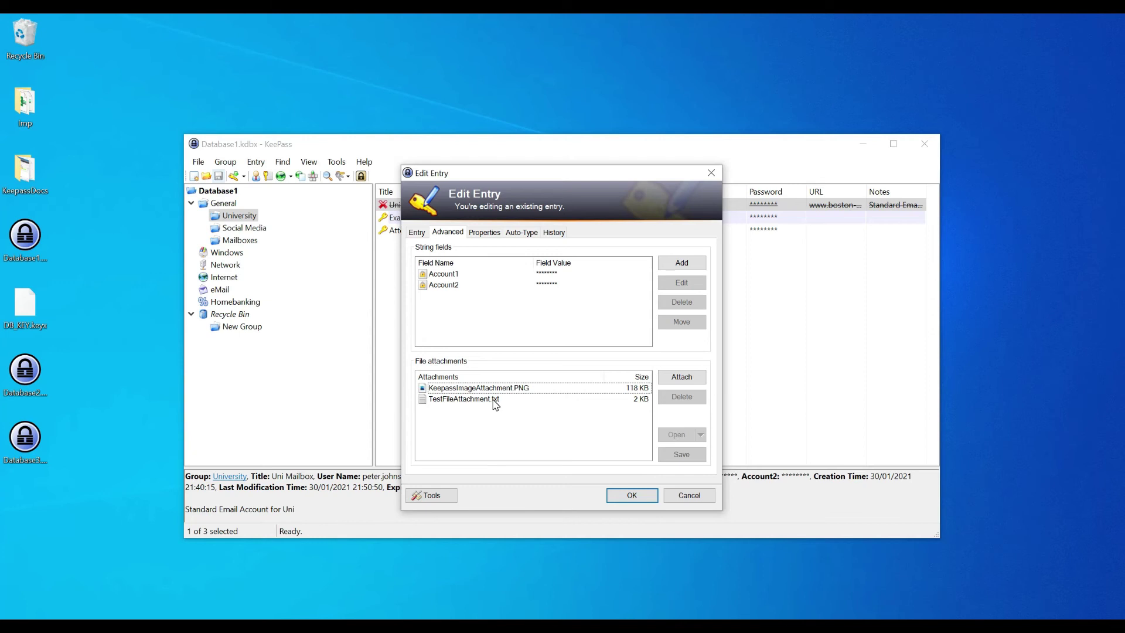
double_click(505, 388)
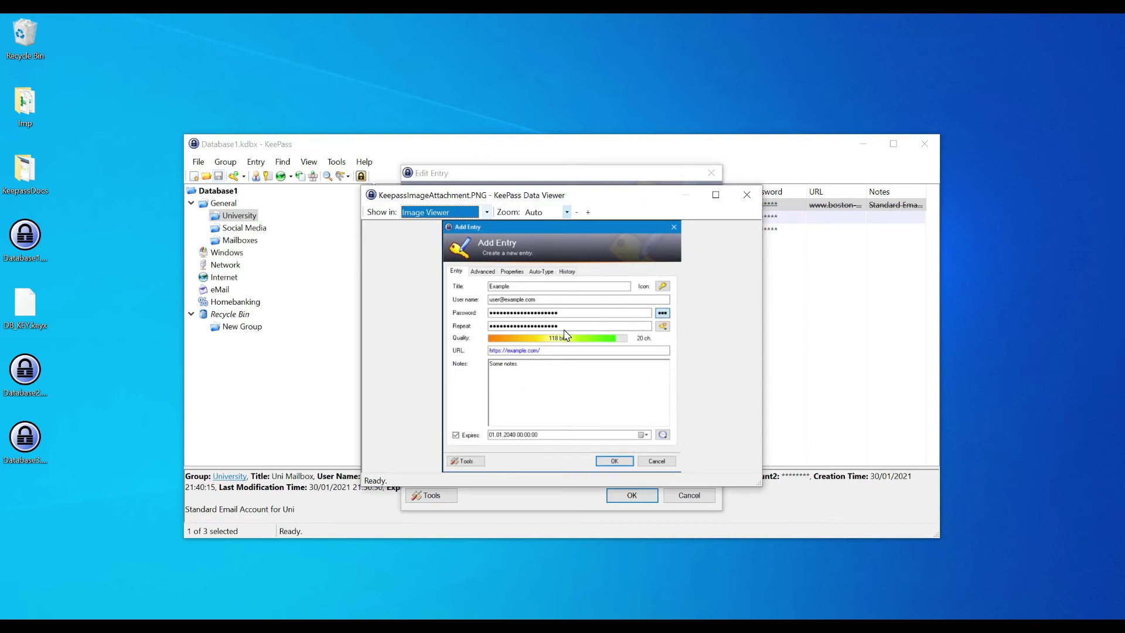
click(746, 194)
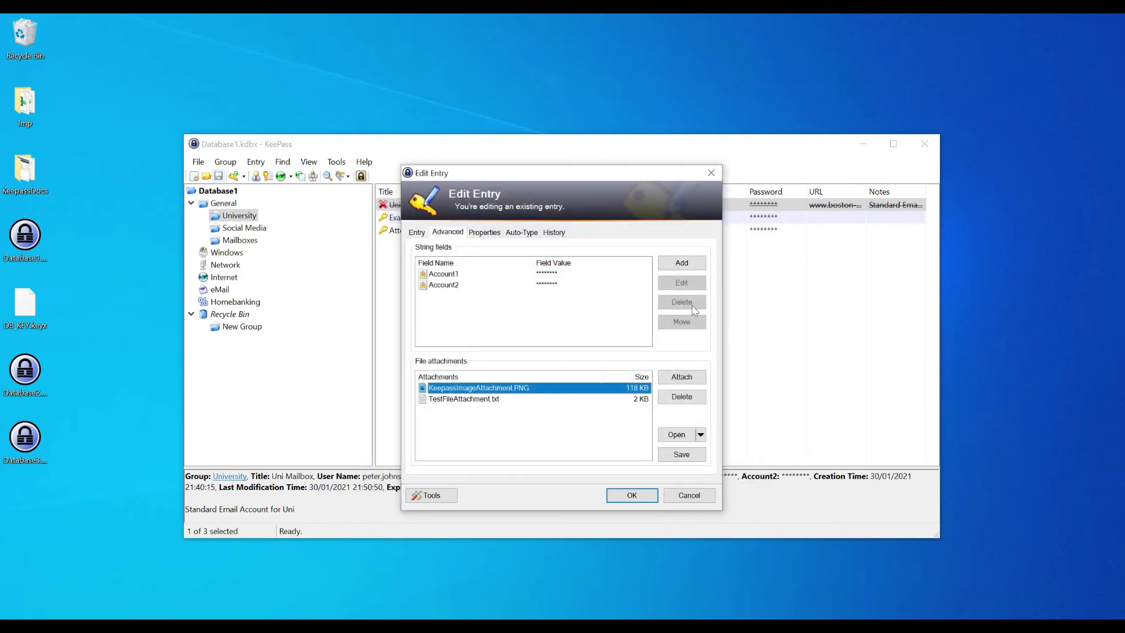
double_click(460, 399)
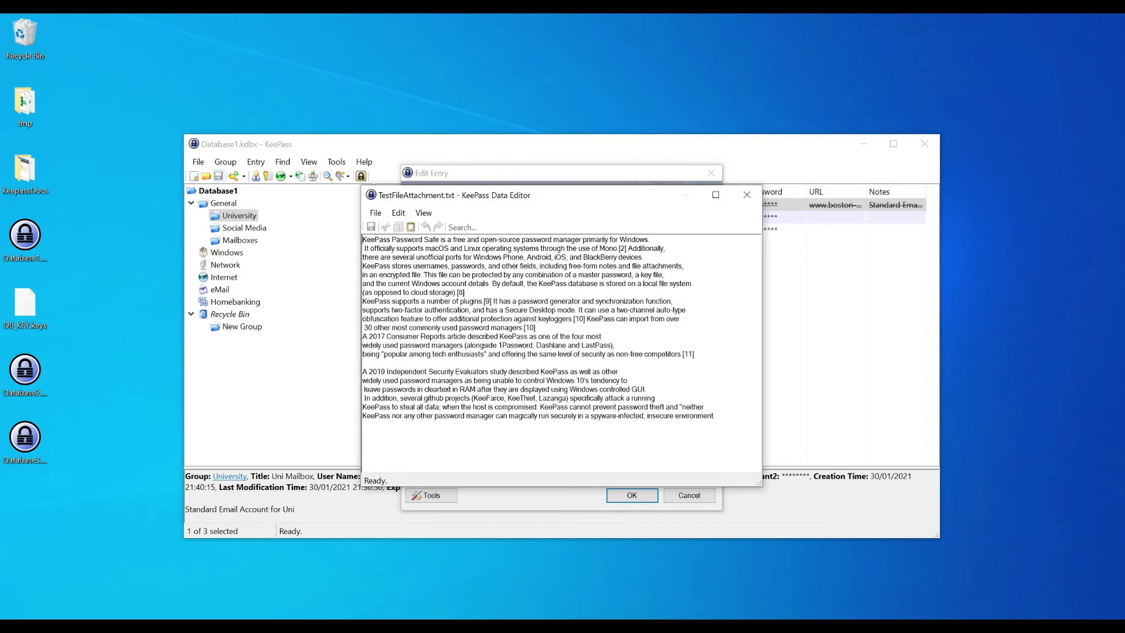
click(747, 195)
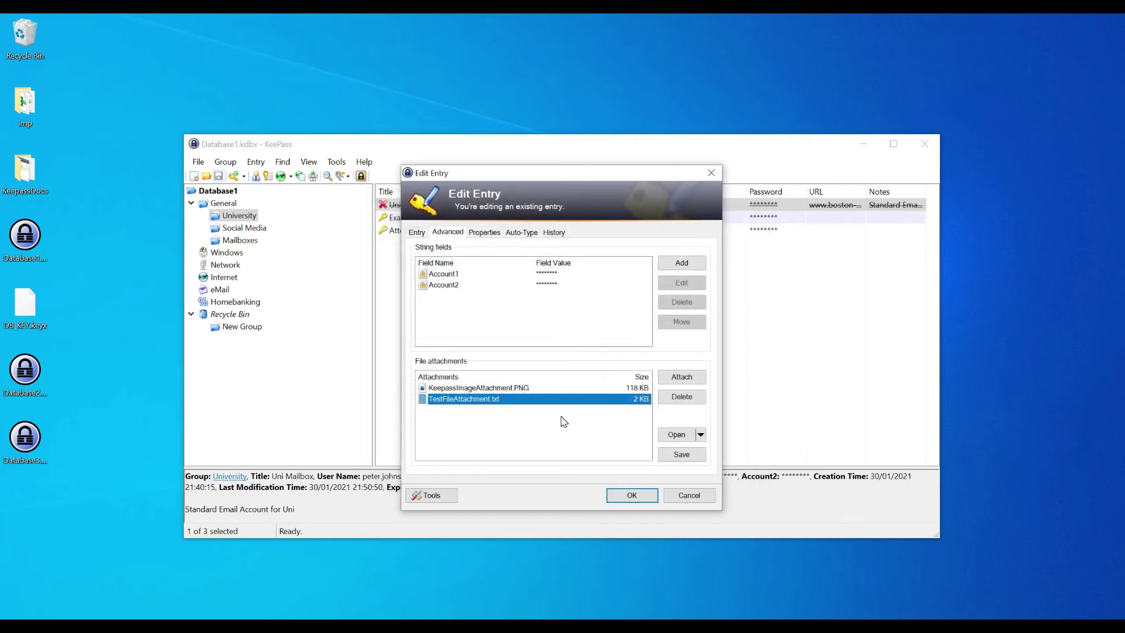
Review the Uni Mailbox user name and notes, then return to the Advanced settings.
click(416, 233)
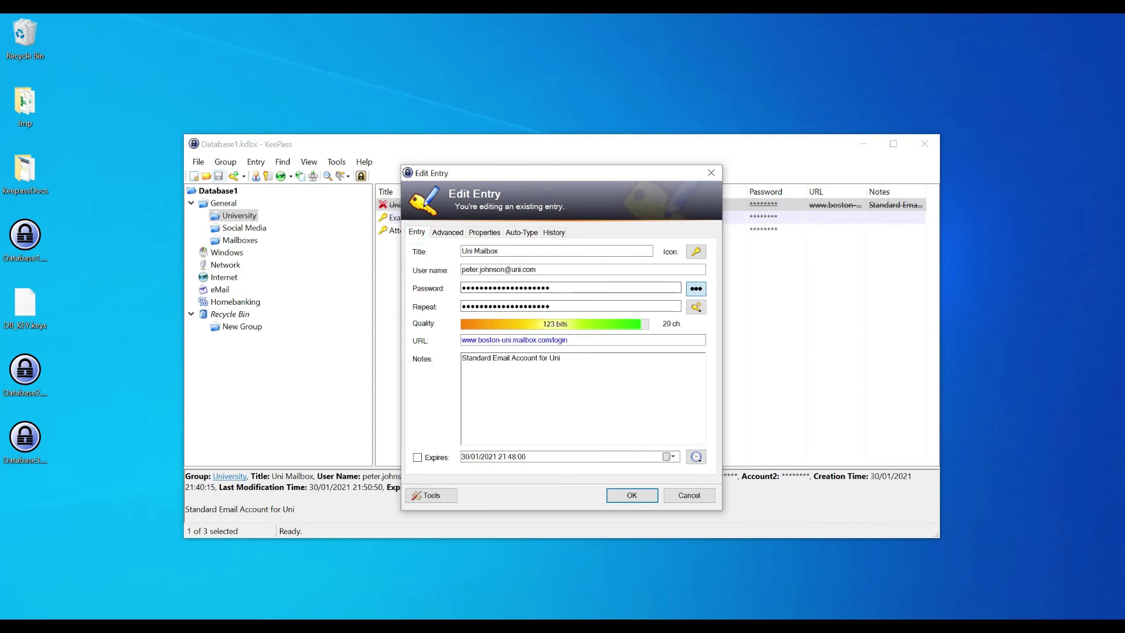
double_click(464, 269)
key(End)
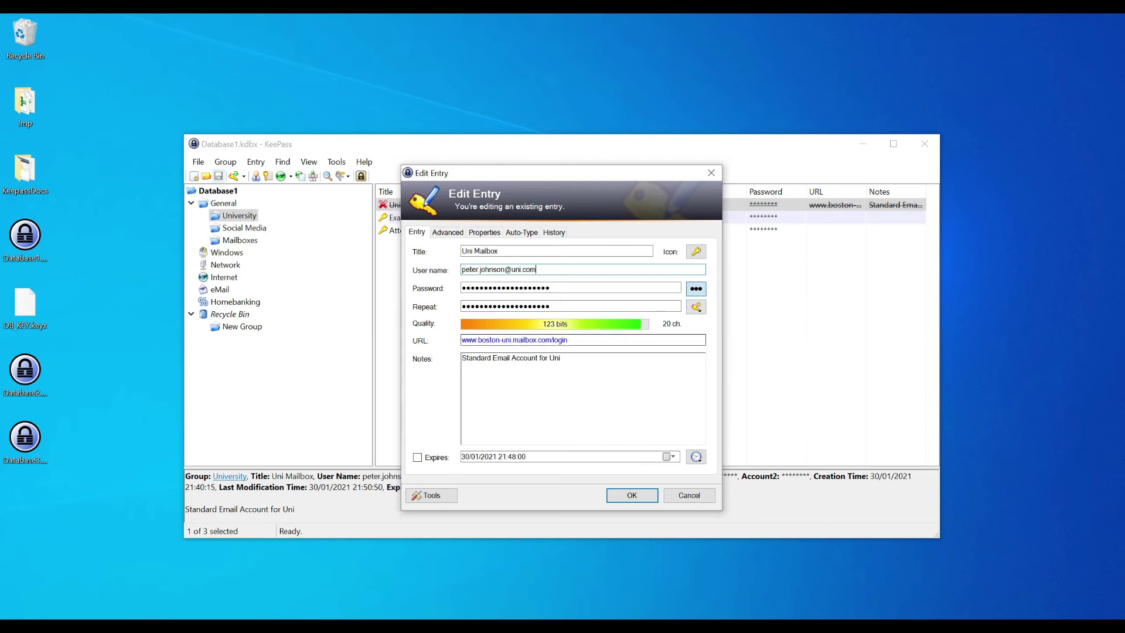
click(560, 358)
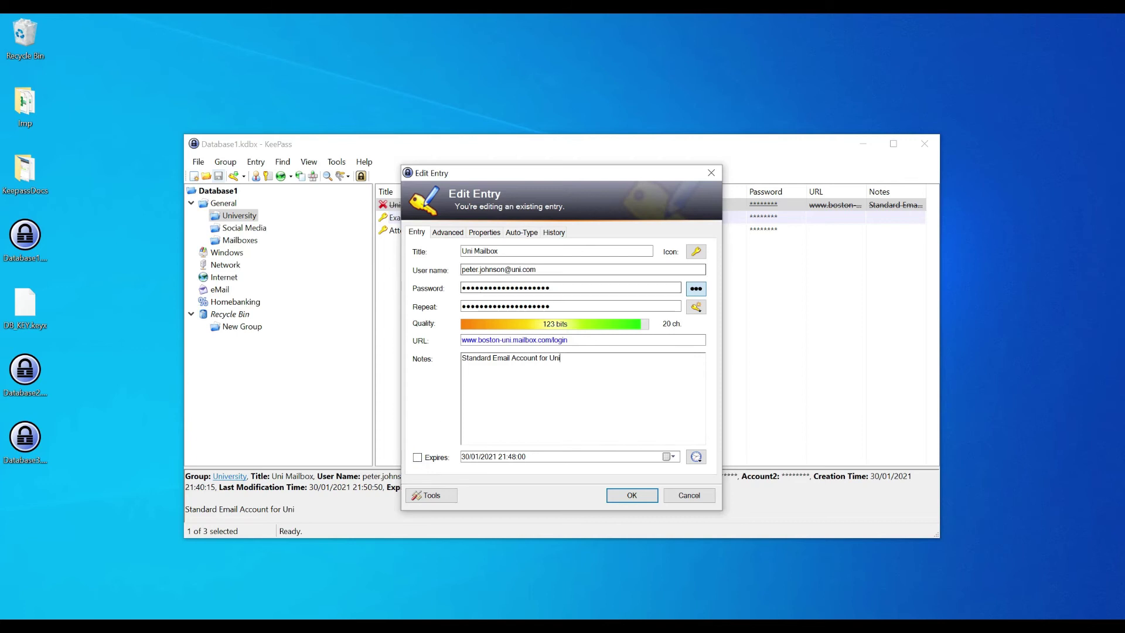
click(449, 233)
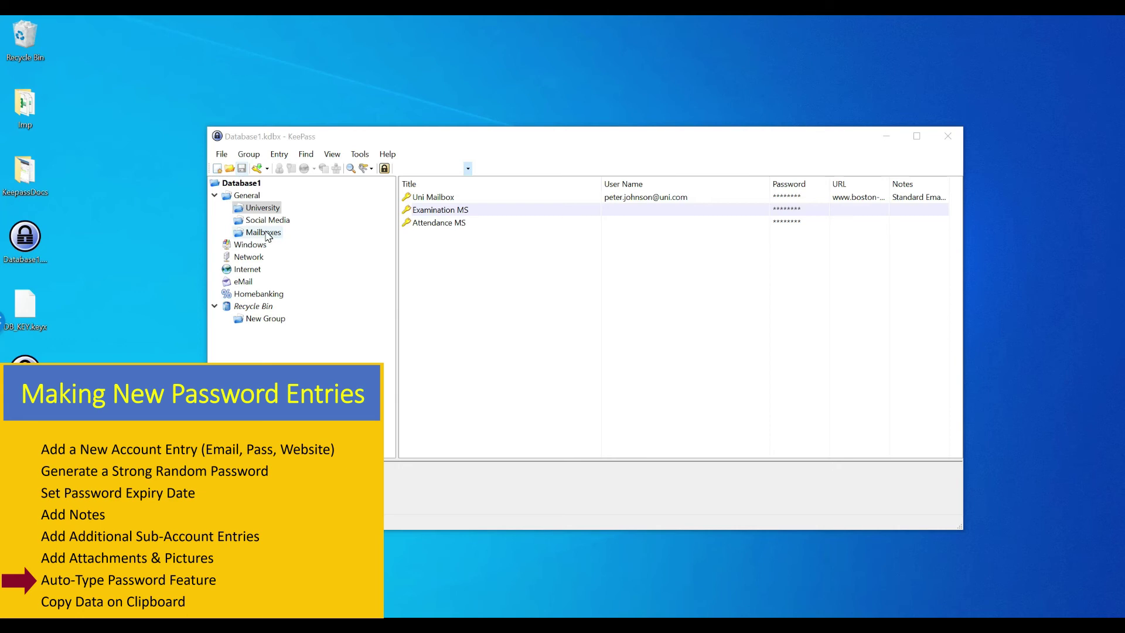
In Mailboxes, open the Immobilien entry, check its user name and URL, and close it.
click(267, 234)
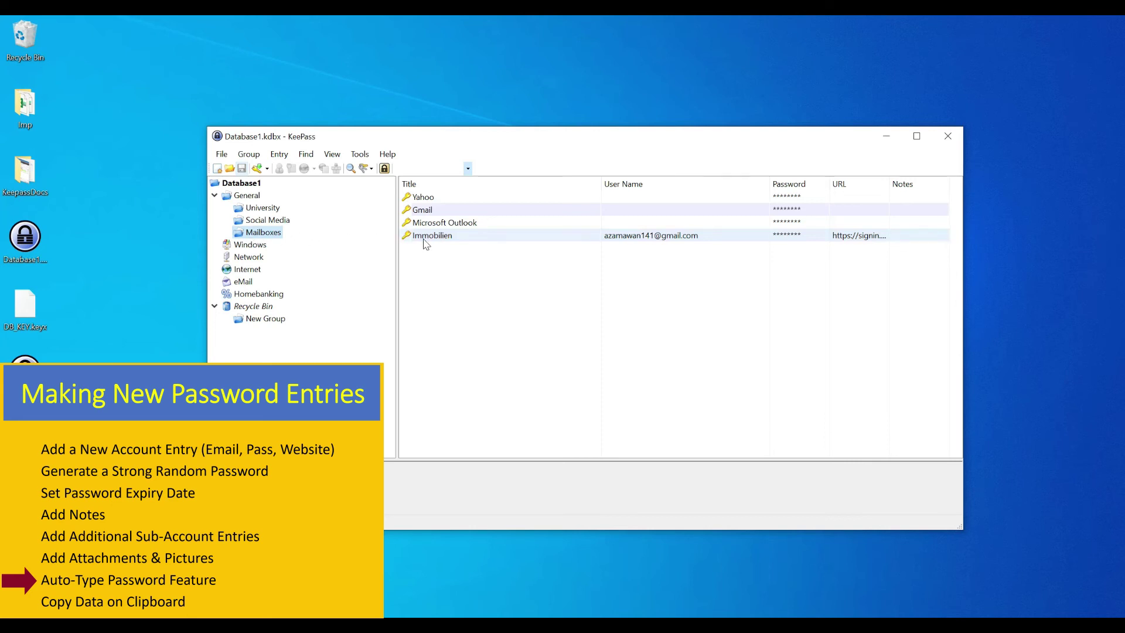
click(446, 235)
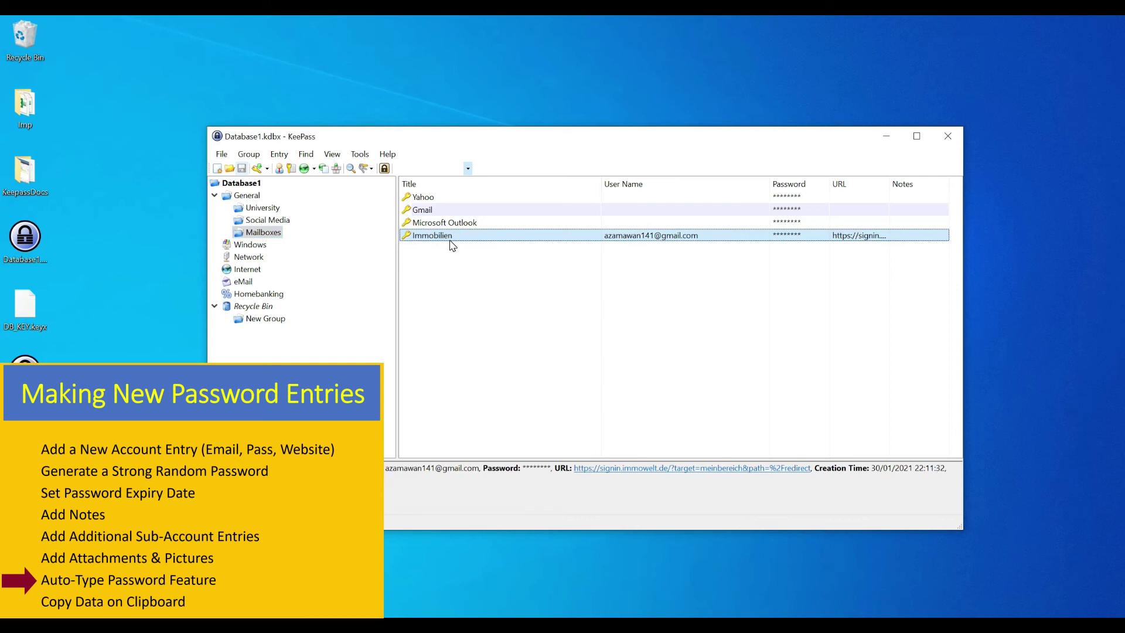
double_click(506, 235)
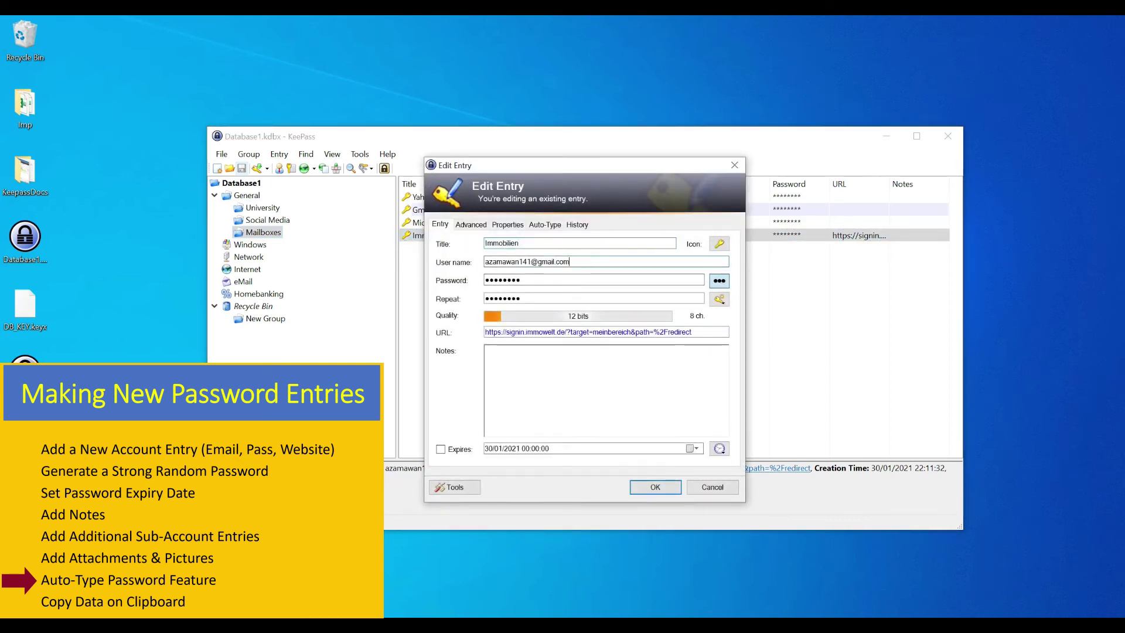
double_click(485, 261)
key(ctrl+c)
click(598, 262)
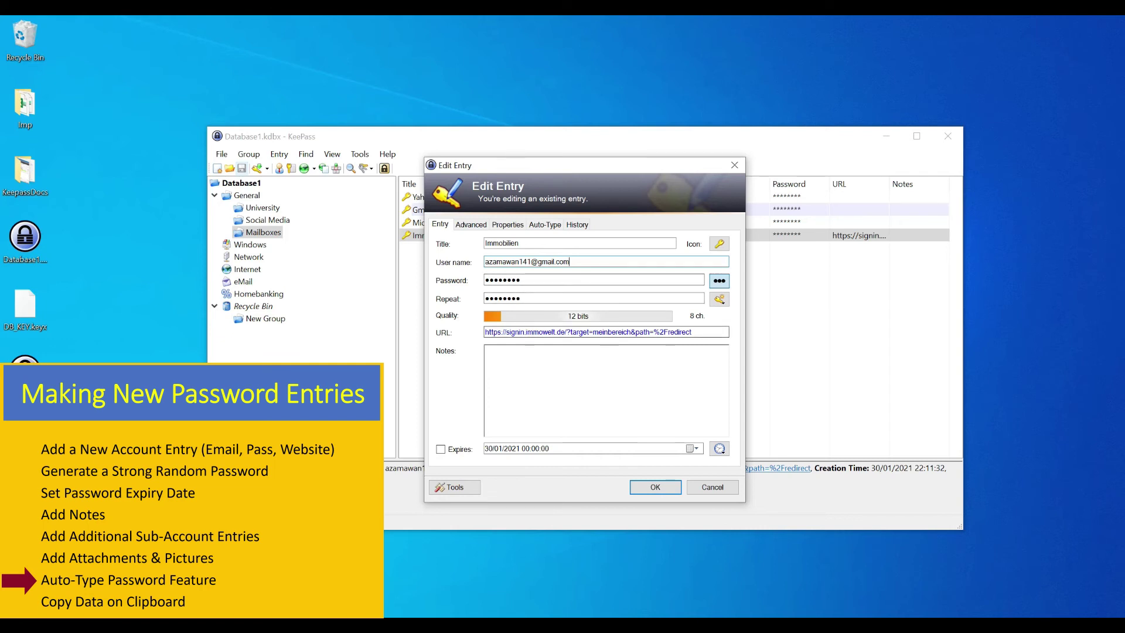
click(692, 331)
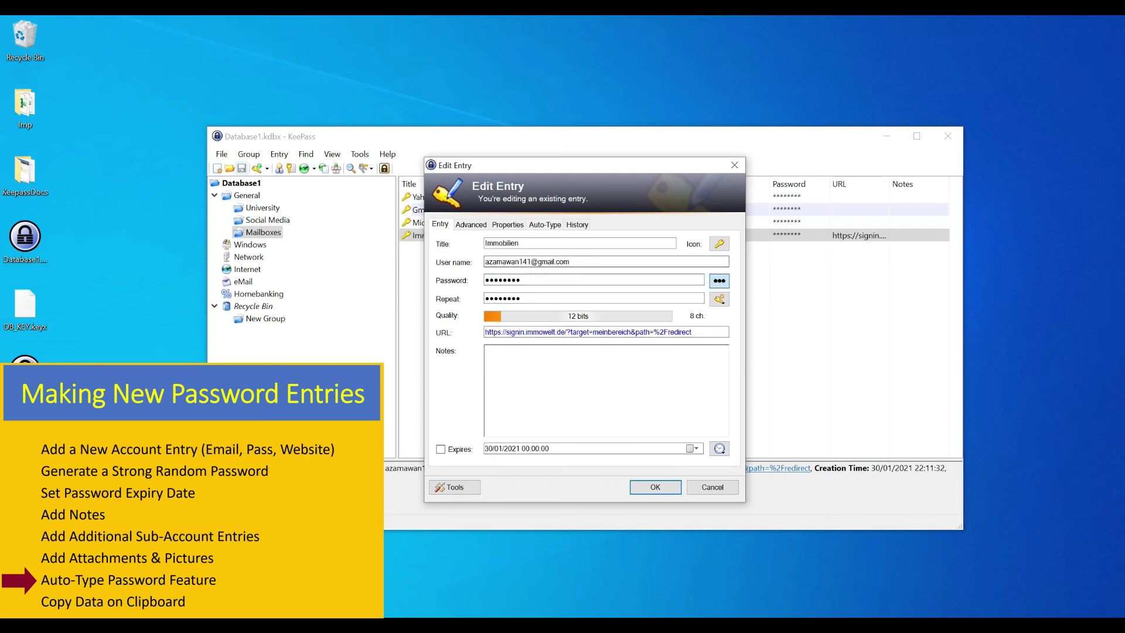
click(645, 487)
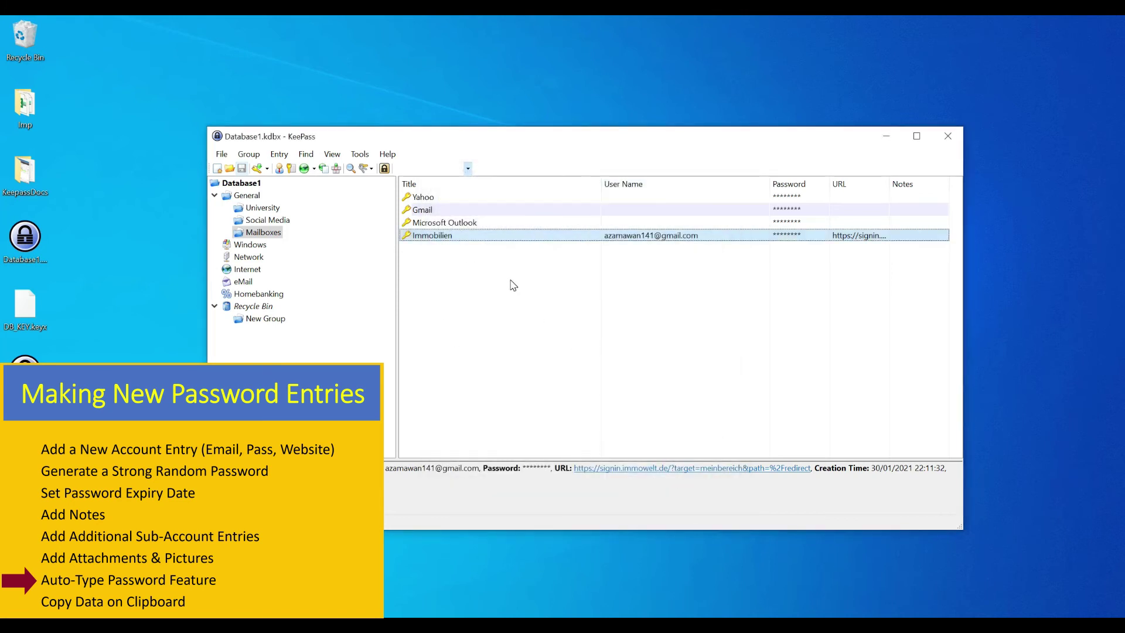
Open the Immobilien entry's immowelt URL in Microsoft Edge, then bring KeePass back to the front.
right_click(469, 239)
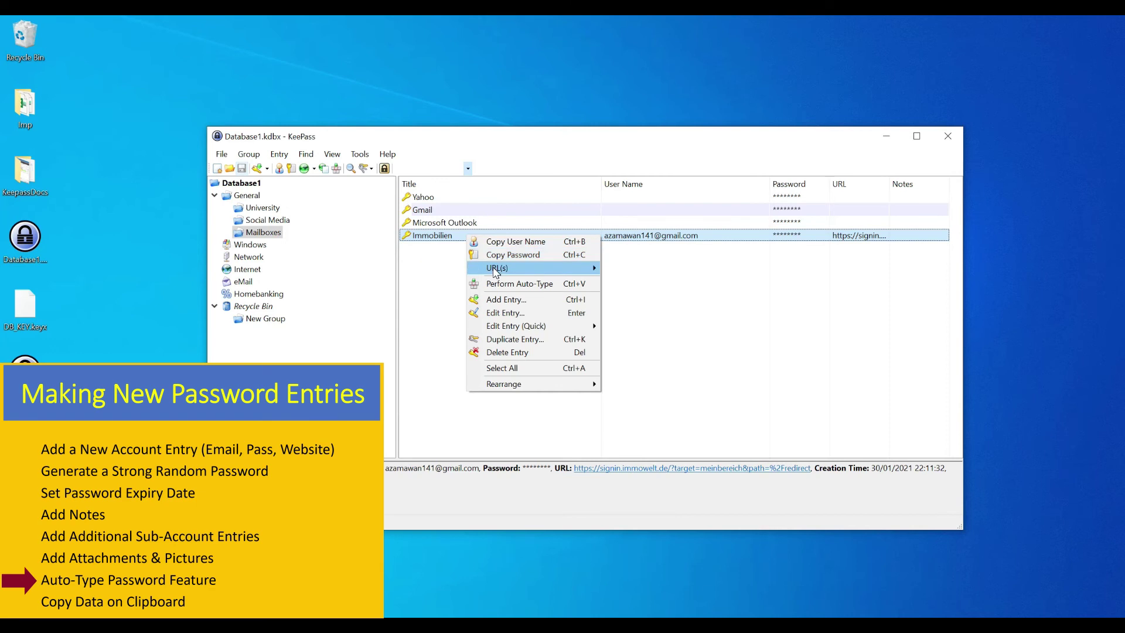
mouse_move(492, 268)
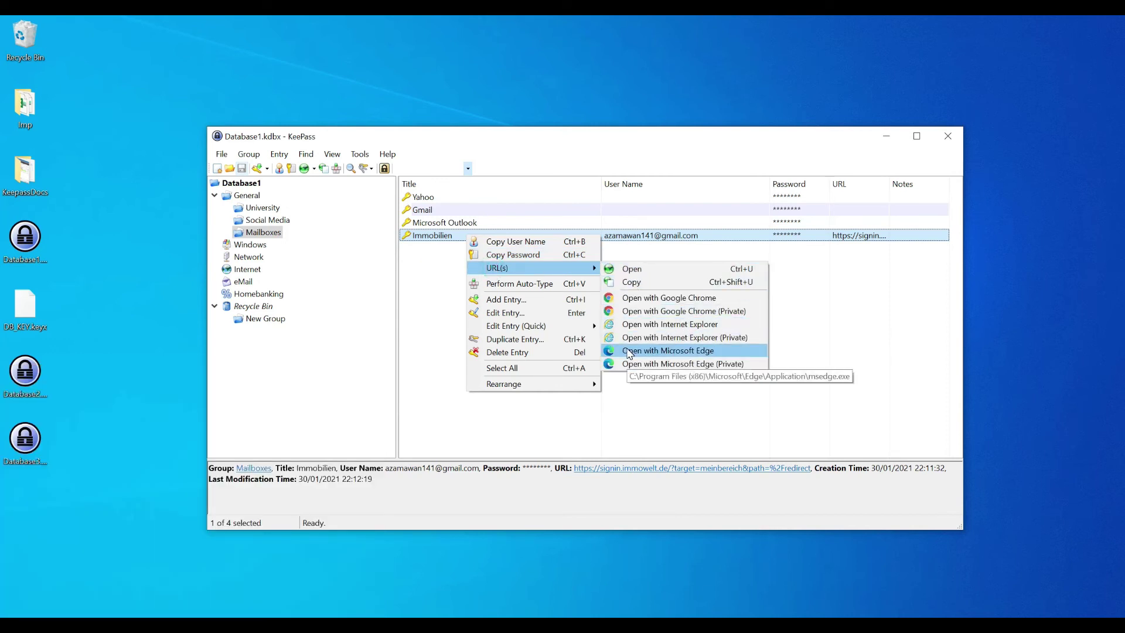
click(629, 352)
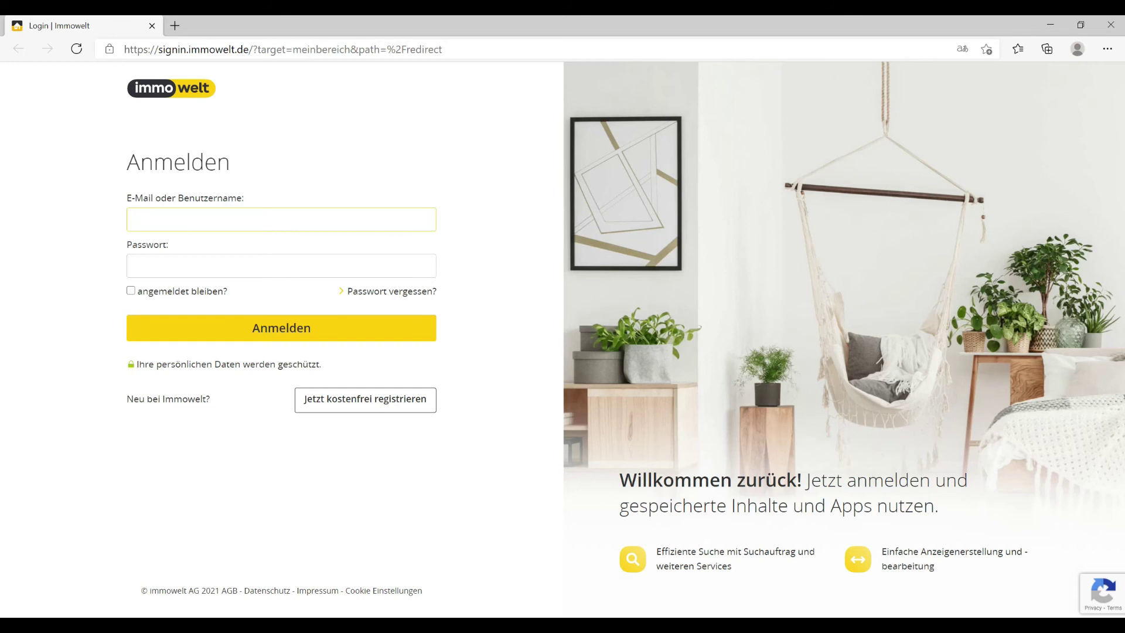
click(212, 222)
click(156, 222)
click(155, 223)
key(alt+Tab)
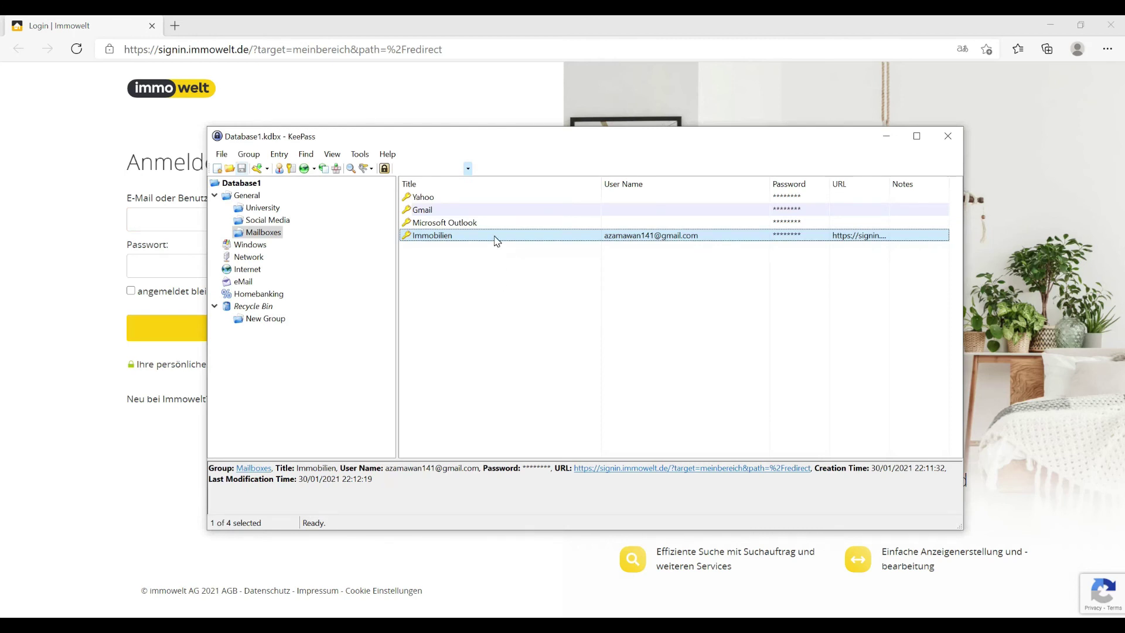
Auto-type the Immobilien login into immowelt, then log out with Abmelden from the account menu.
right_click(496, 240)
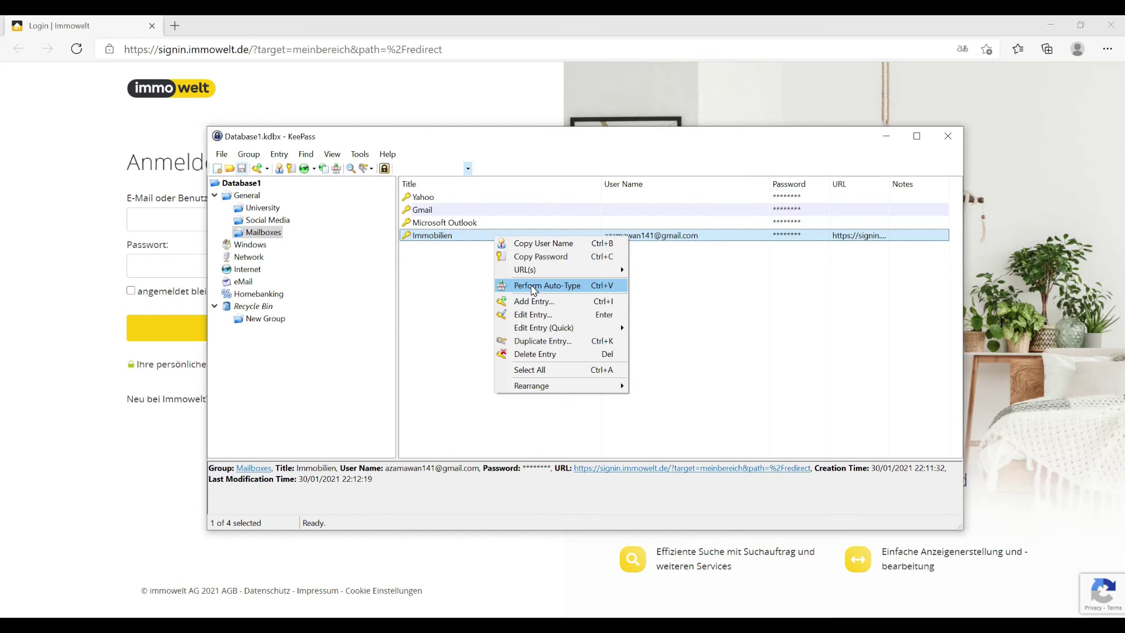
click(534, 287)
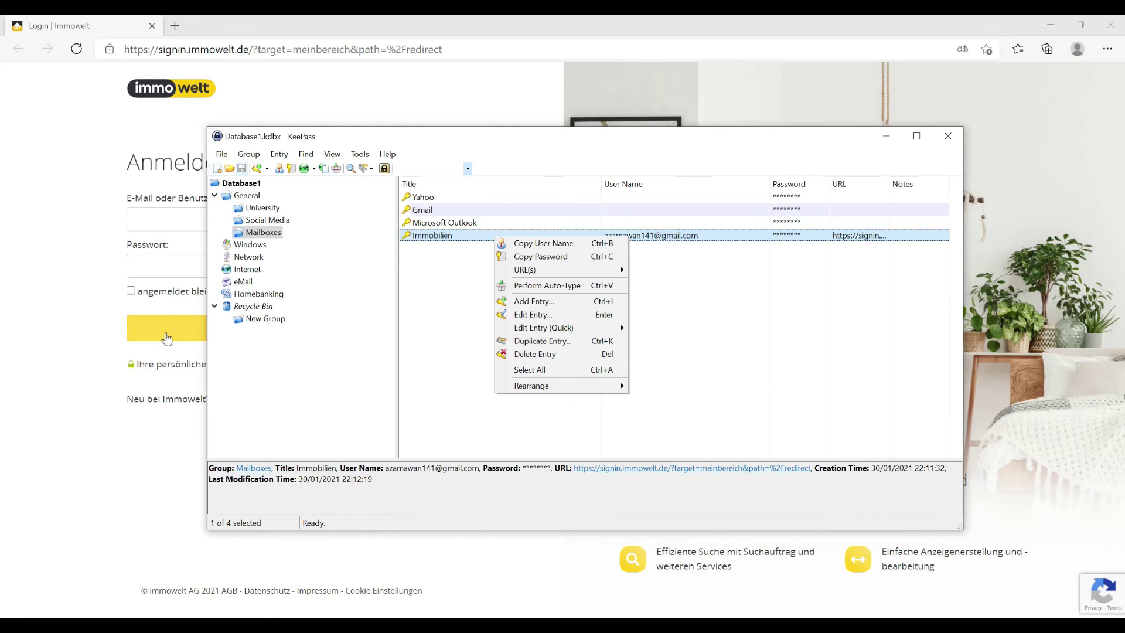
click(538, 286)
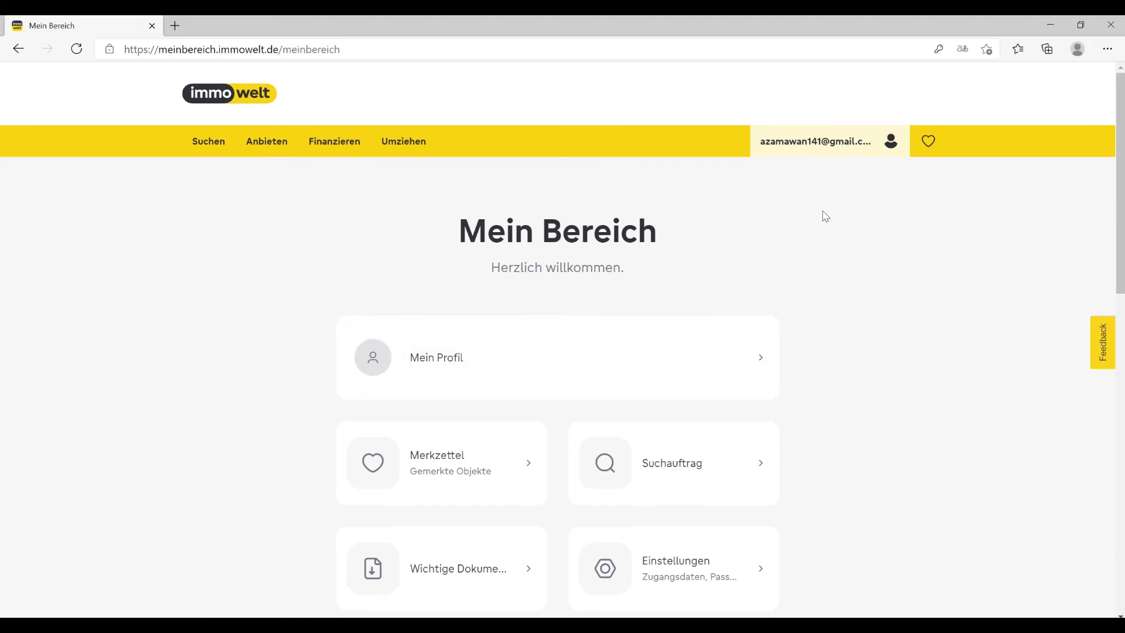
click(873, 153)
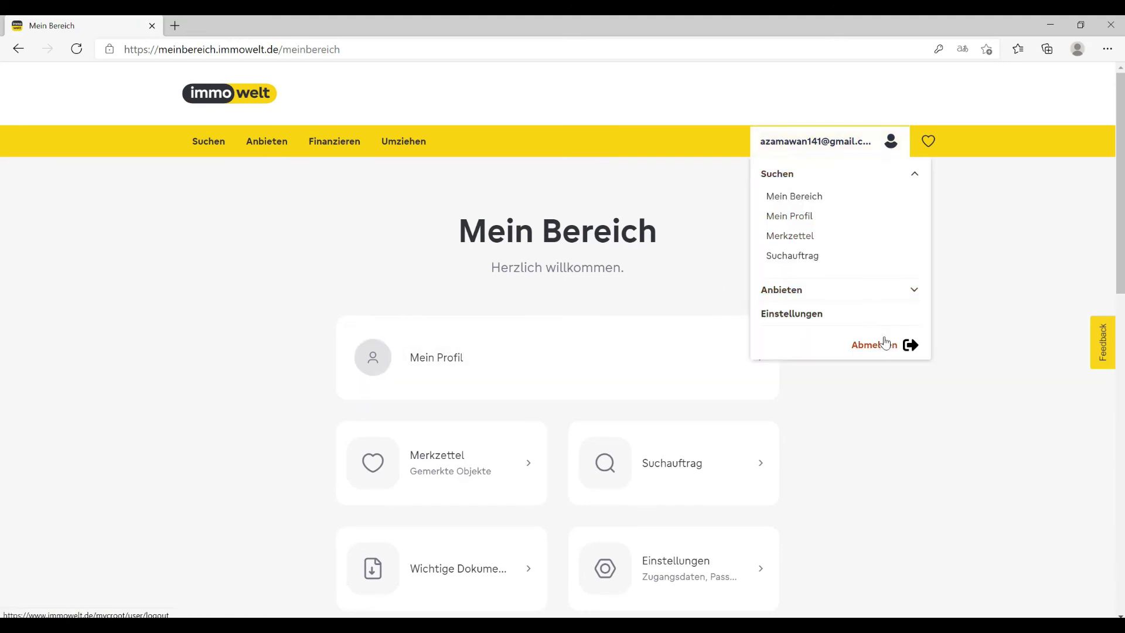
click(873, 359)
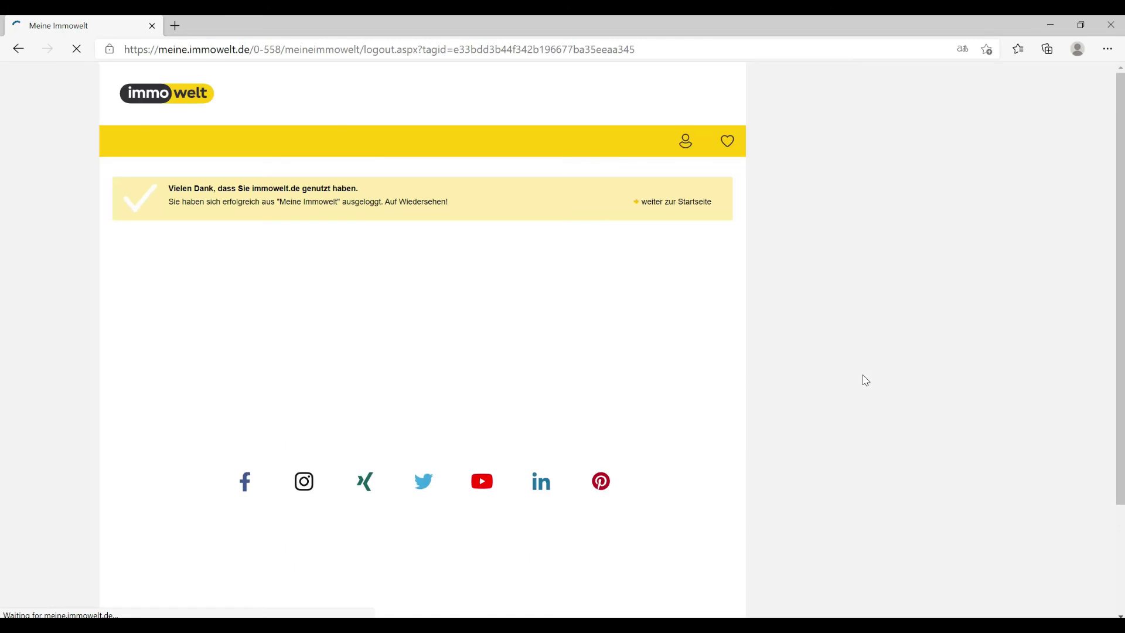
click(650, 145)
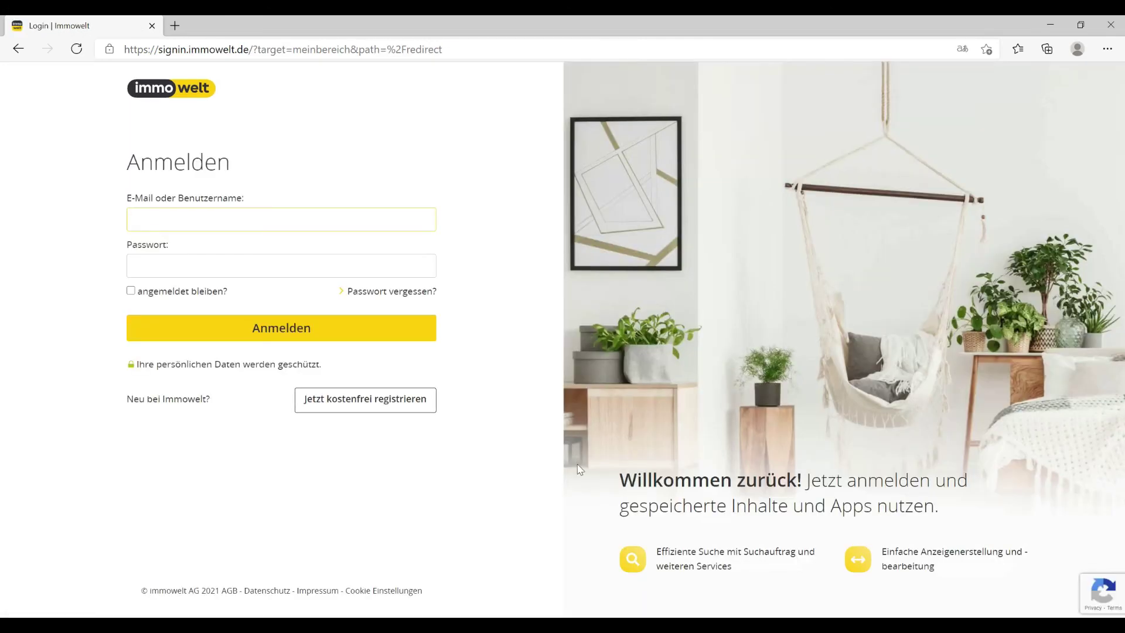
Copy the Immobilien user name from KeePass and paste it into the immowelt login field.
key(alt+Tab)
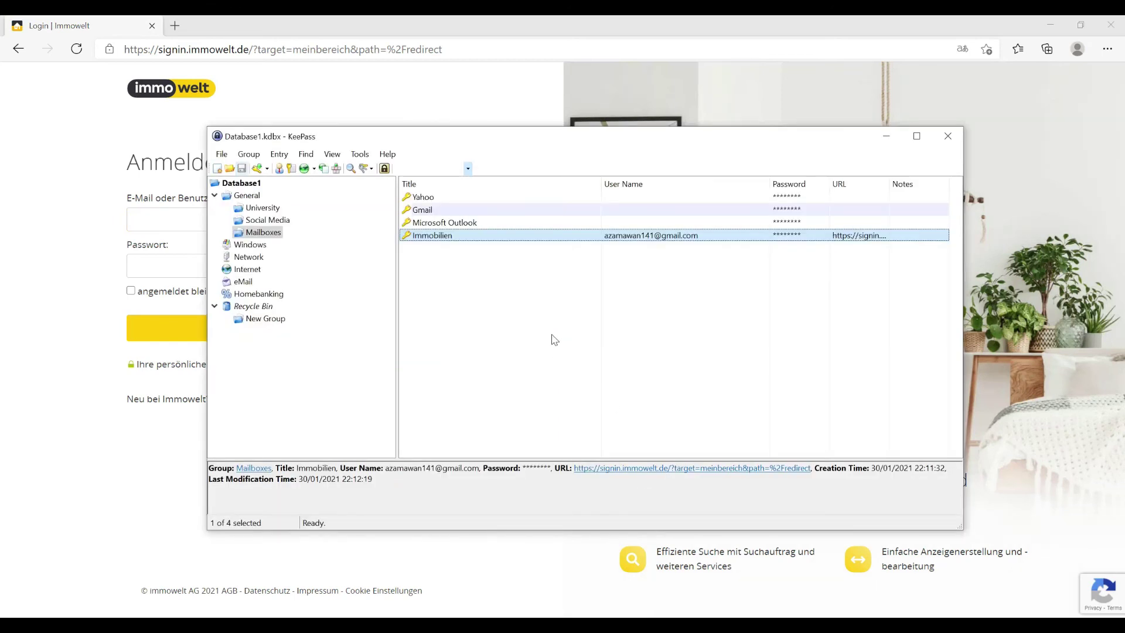
drag(517, 151, 646, 162)
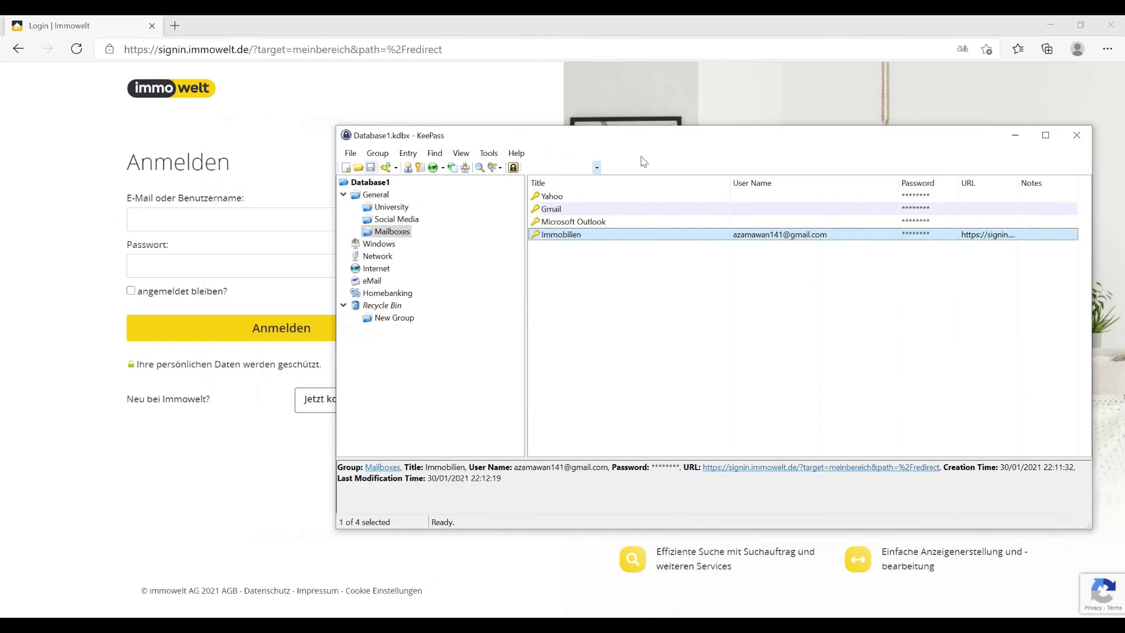
right_click(576, 236)
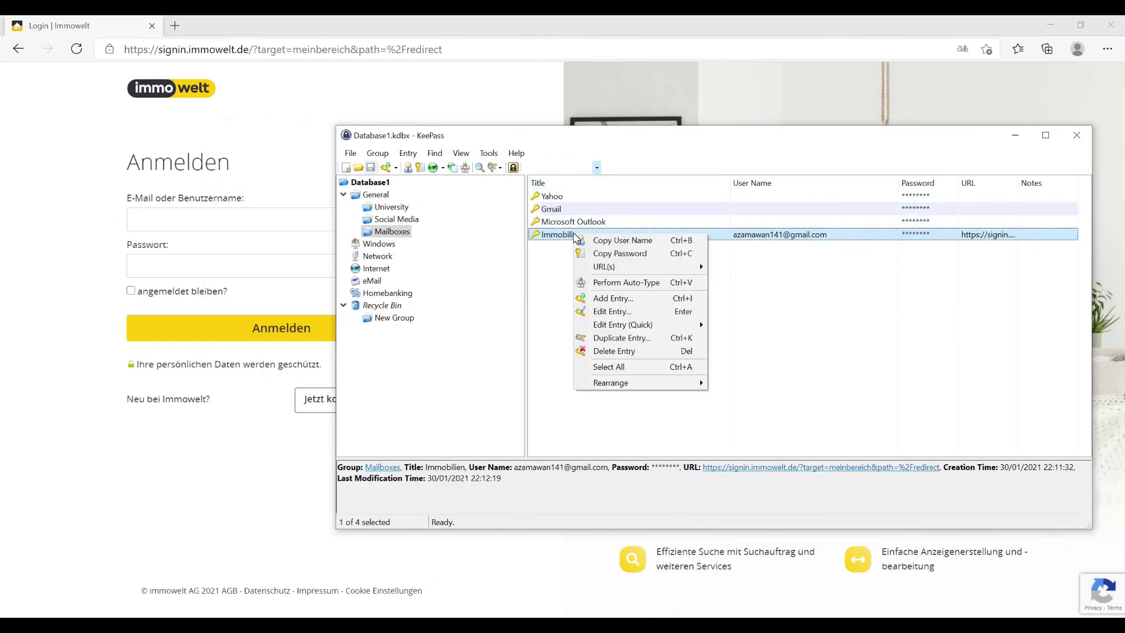
click(620, 241)
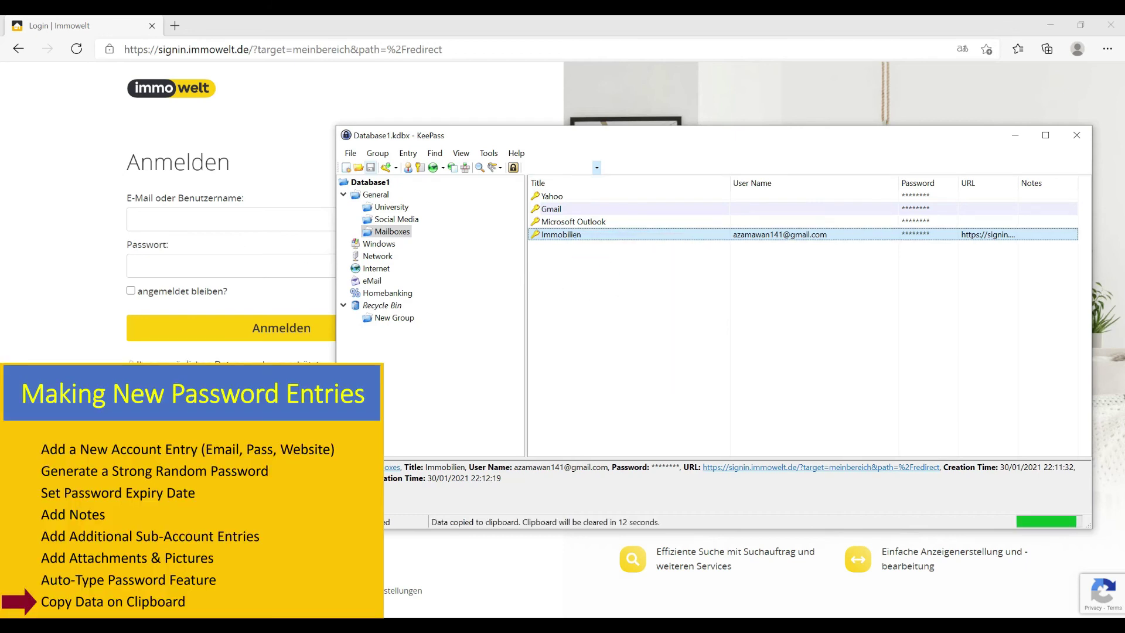
click(223, 217)
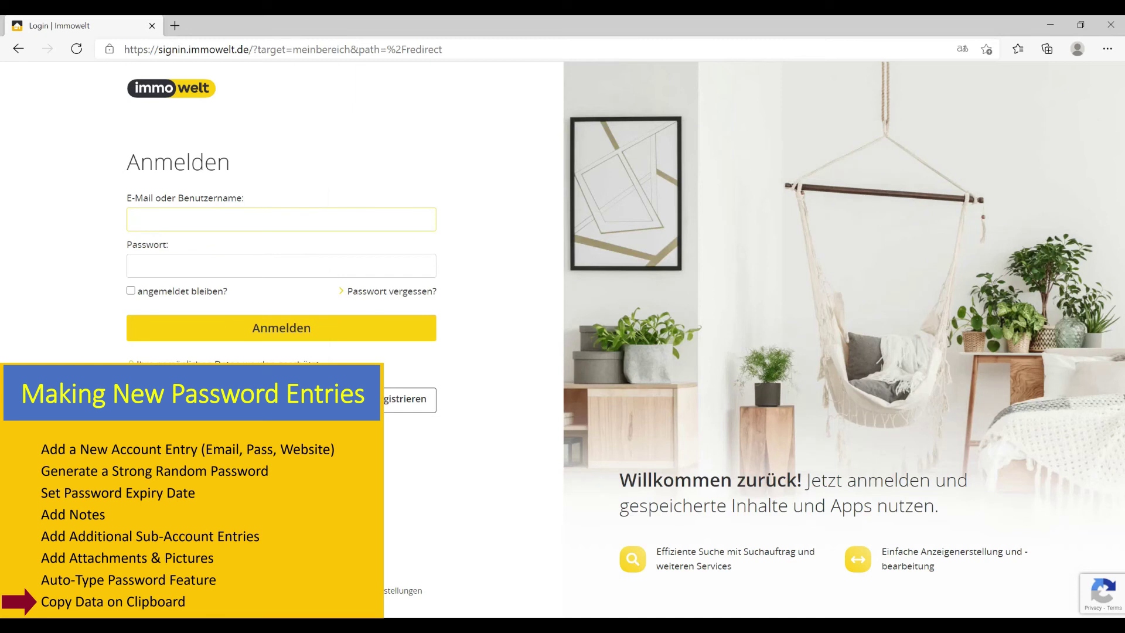
key(ctrl+v)
Copy the Immobilien password and paste it into the immowelt password field.
click(496, 270)
key(alt+Tab)
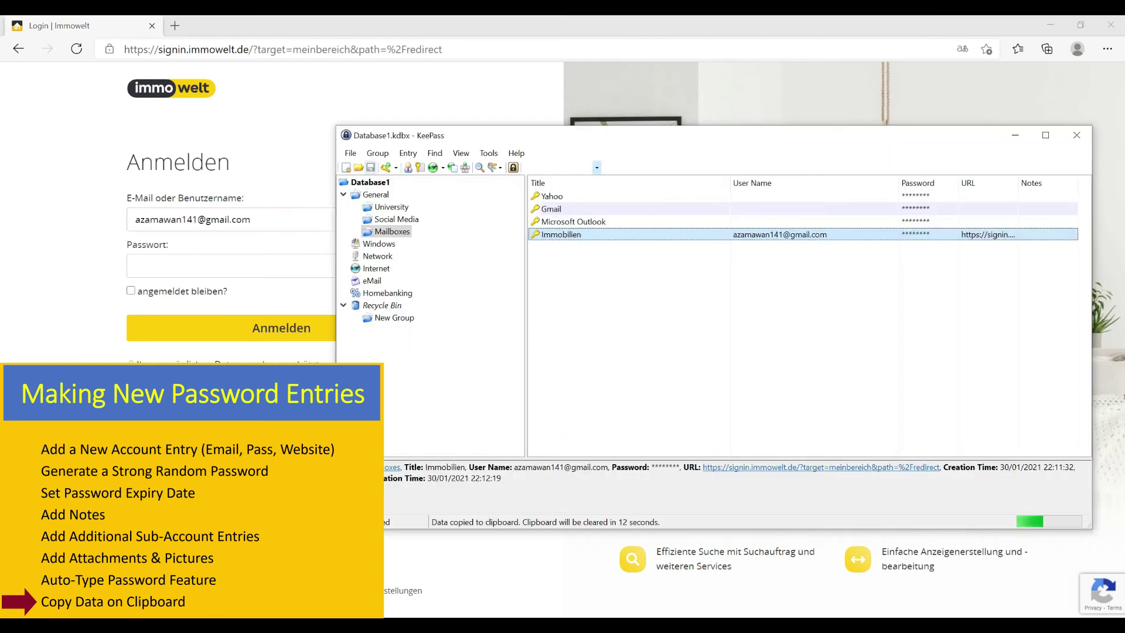
right_click(585, 237)
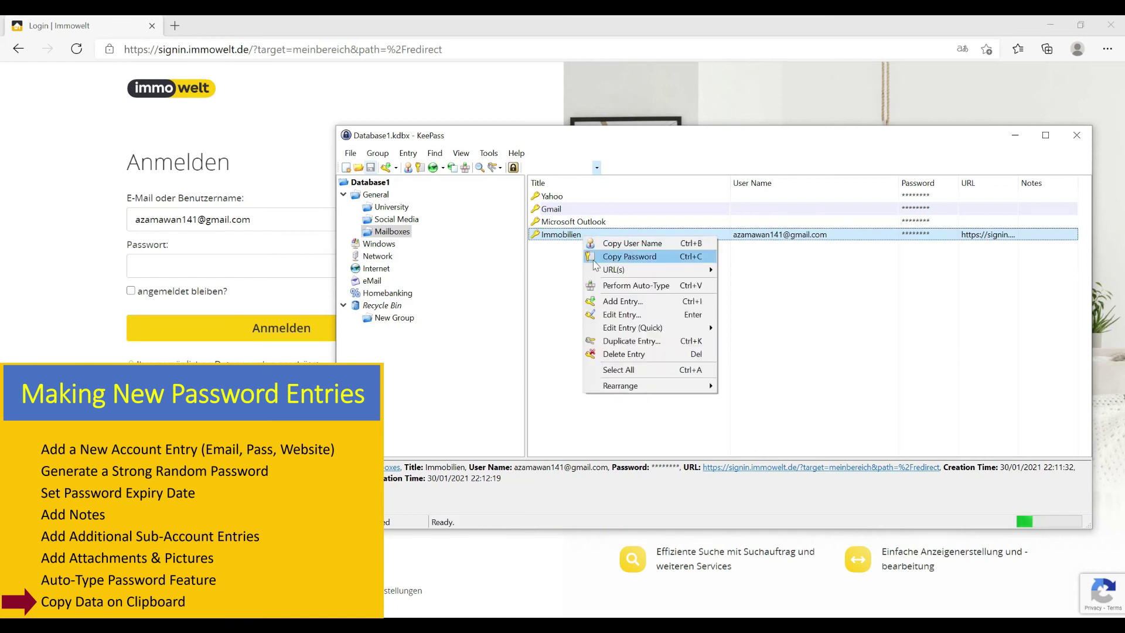
click(598, 257)
click(278, 270)
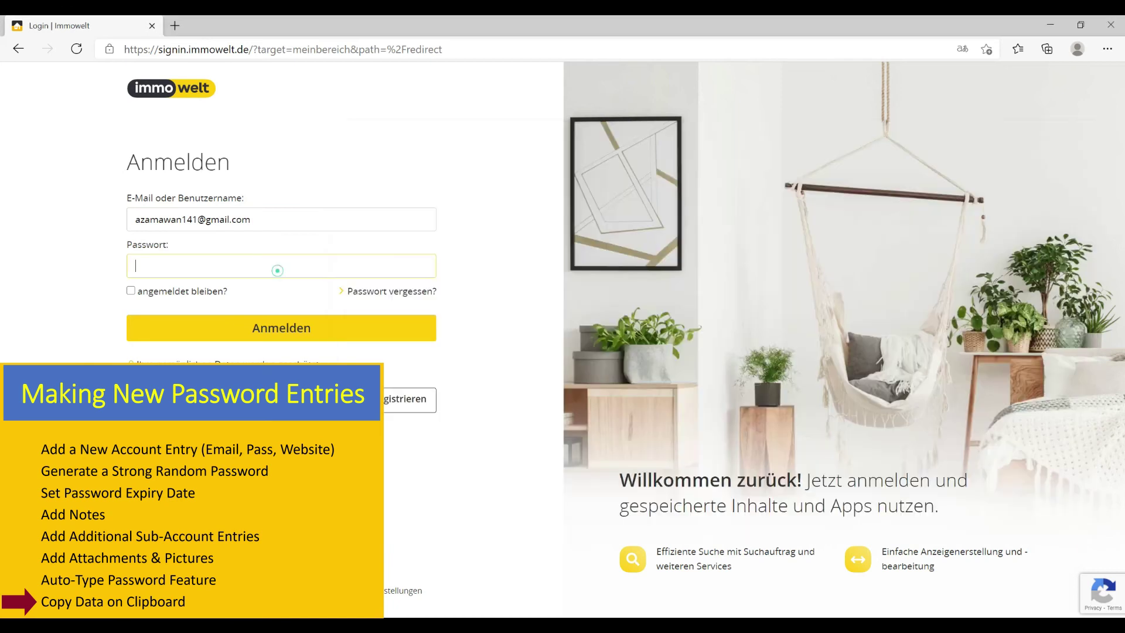
key(ctrl+v)
key(alt+Tab)
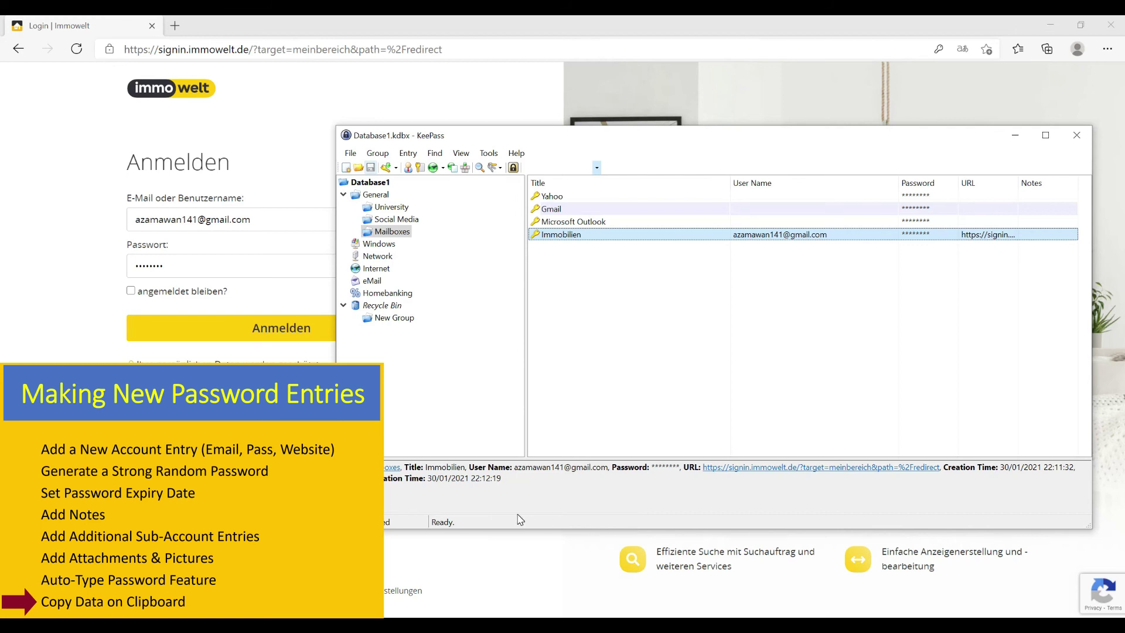
right_click(591, 236)
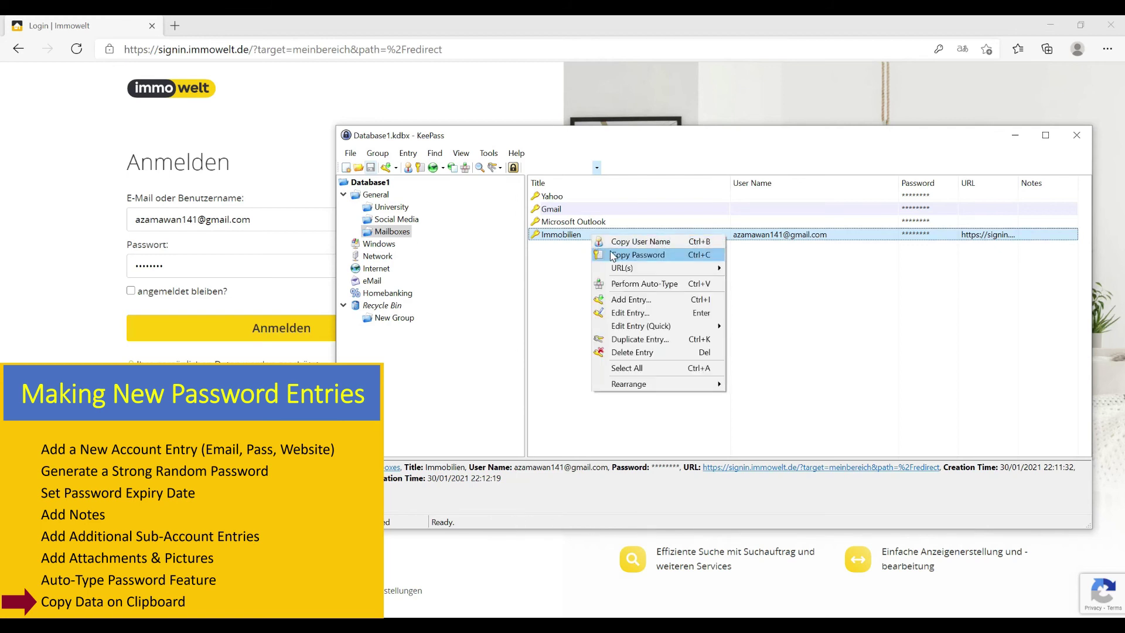
click(611, 254)
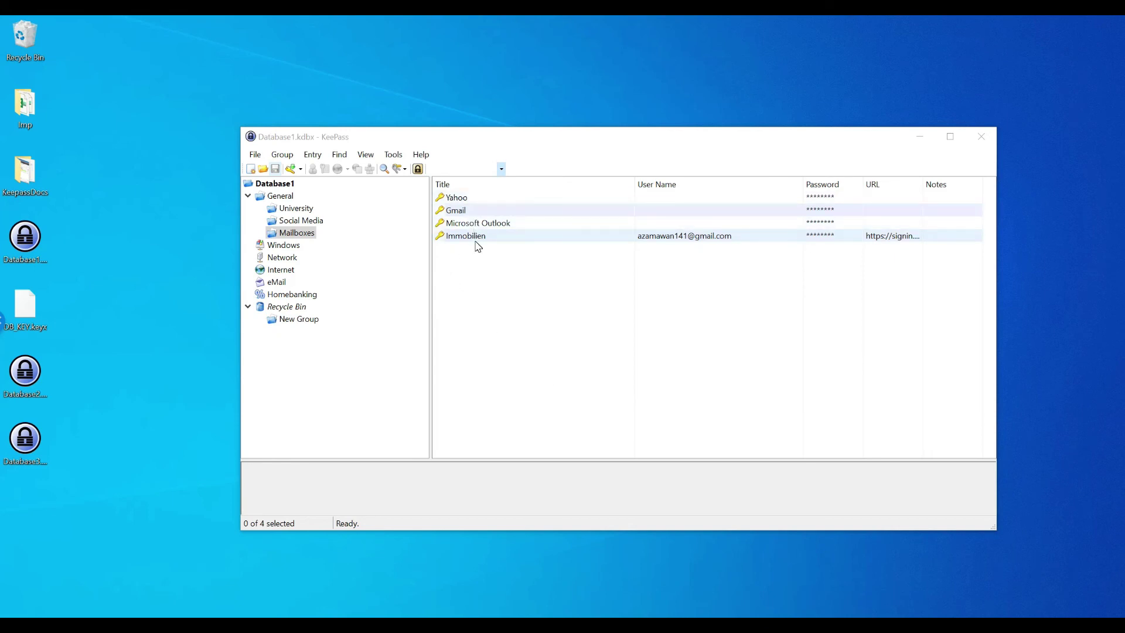
Show the University group's entries: Uni Mailbox, Examination MS and Attendance MS.
click(305, 209)
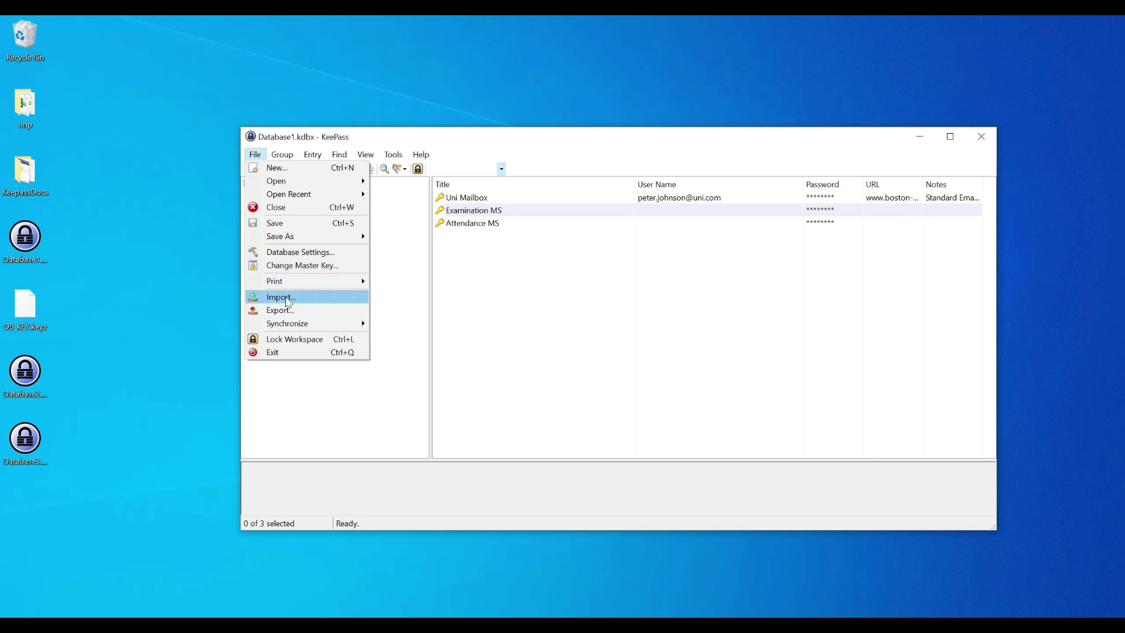
Export Database1 in KeePass CSV (1.x) format to Database1.csv on the Desktop.
click(289, 313)
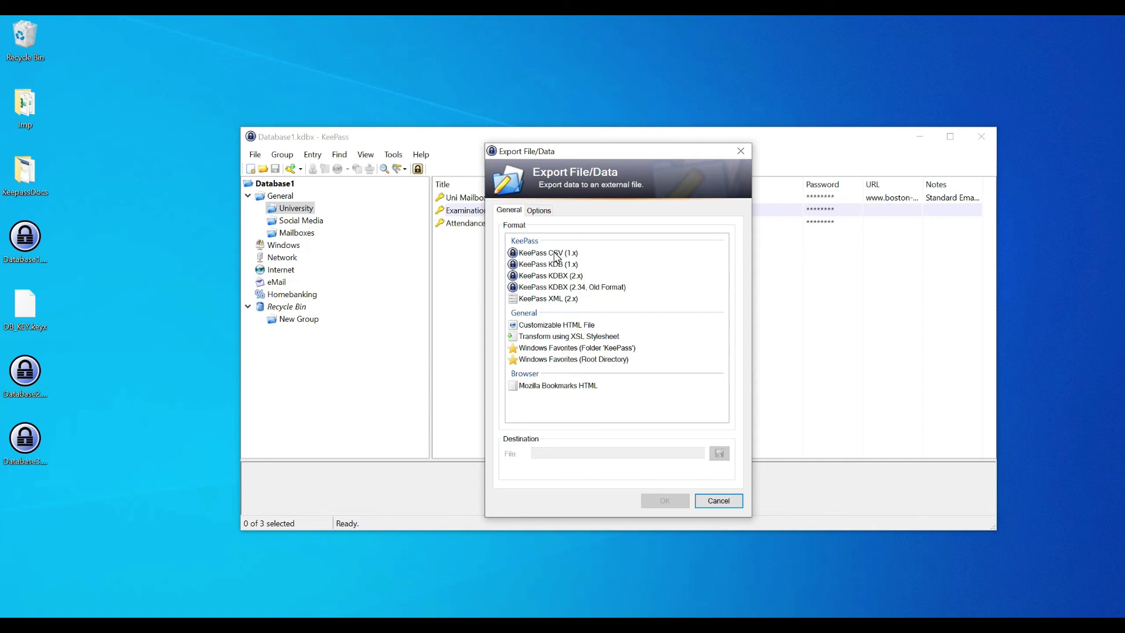
click(555, 254)
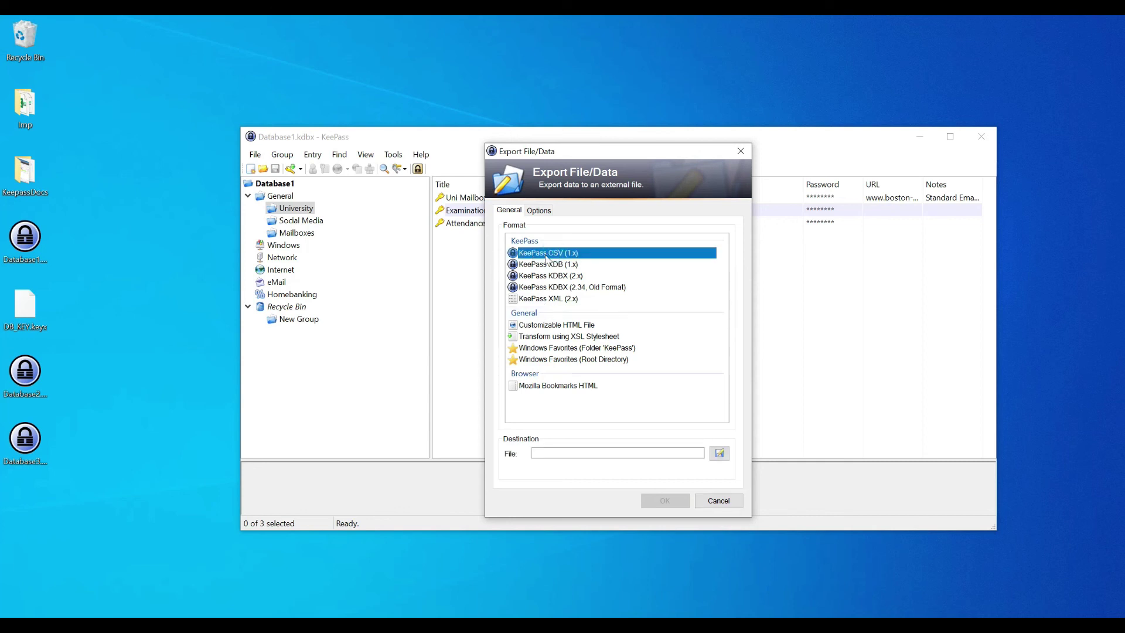
click(720, 454)
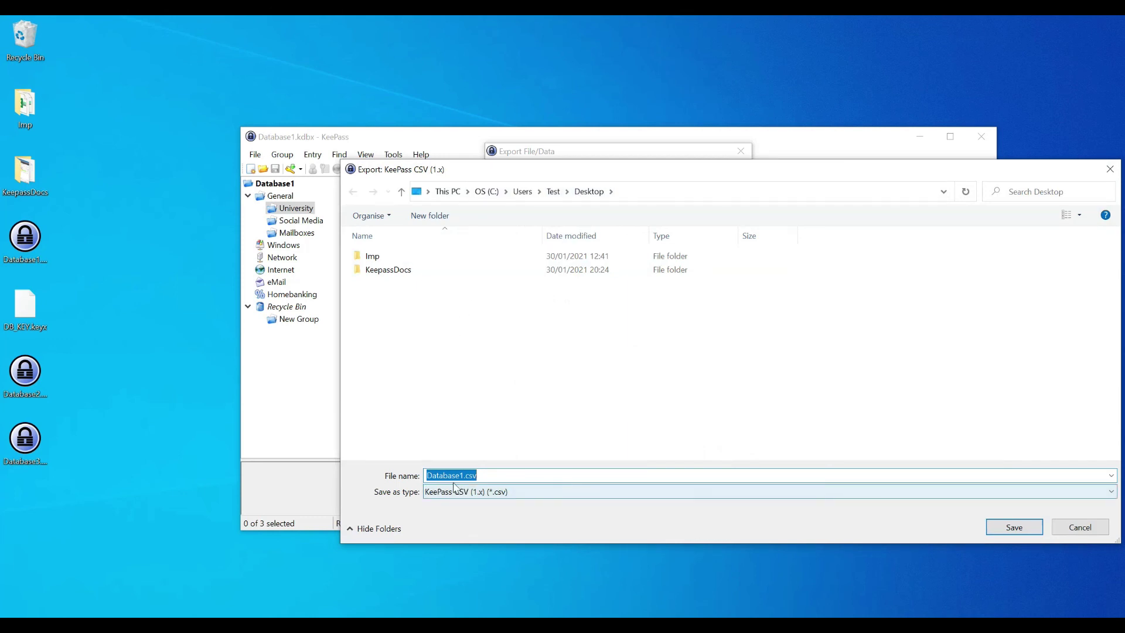
click(1035, 529)
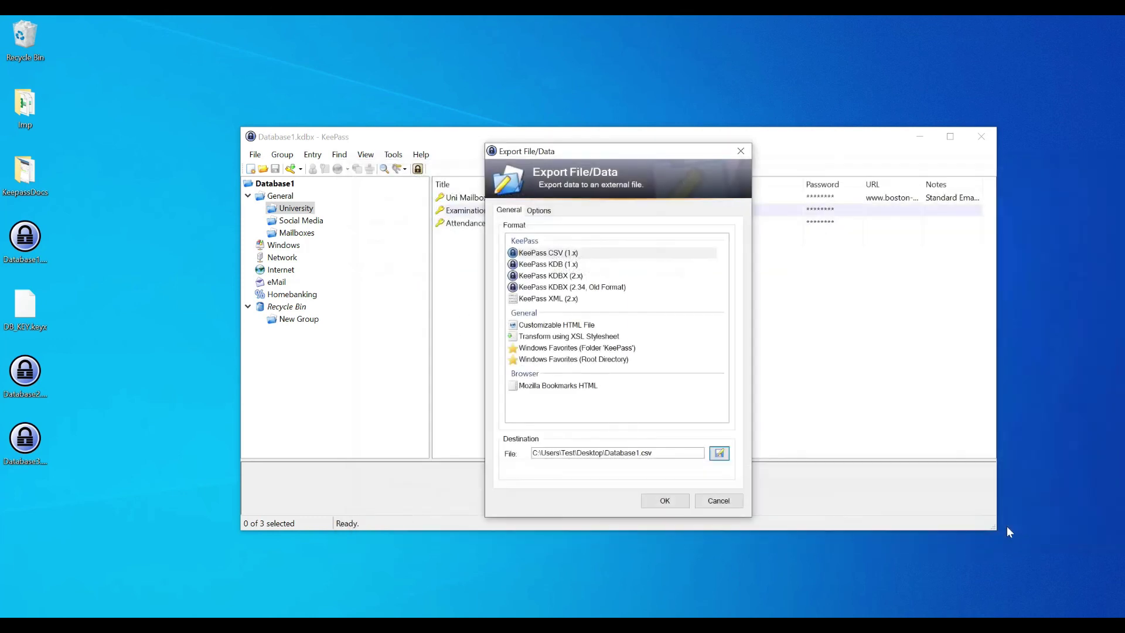
click(664, 501)
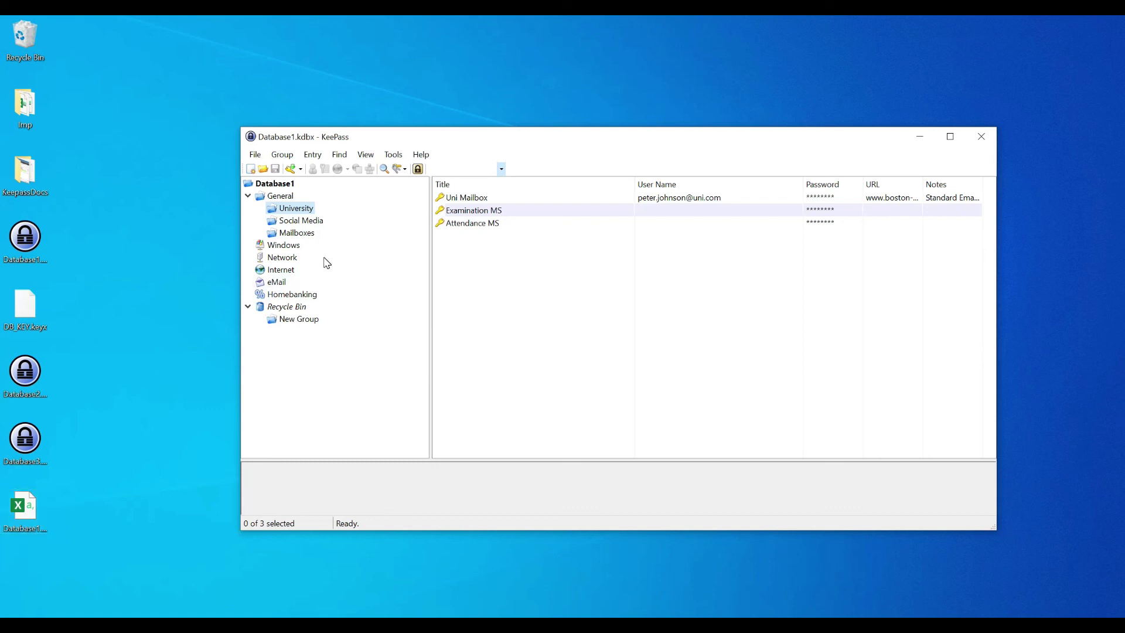
Select the Mailboxes group and open the exported Database1.csv in Notepad.
click(295, 234)
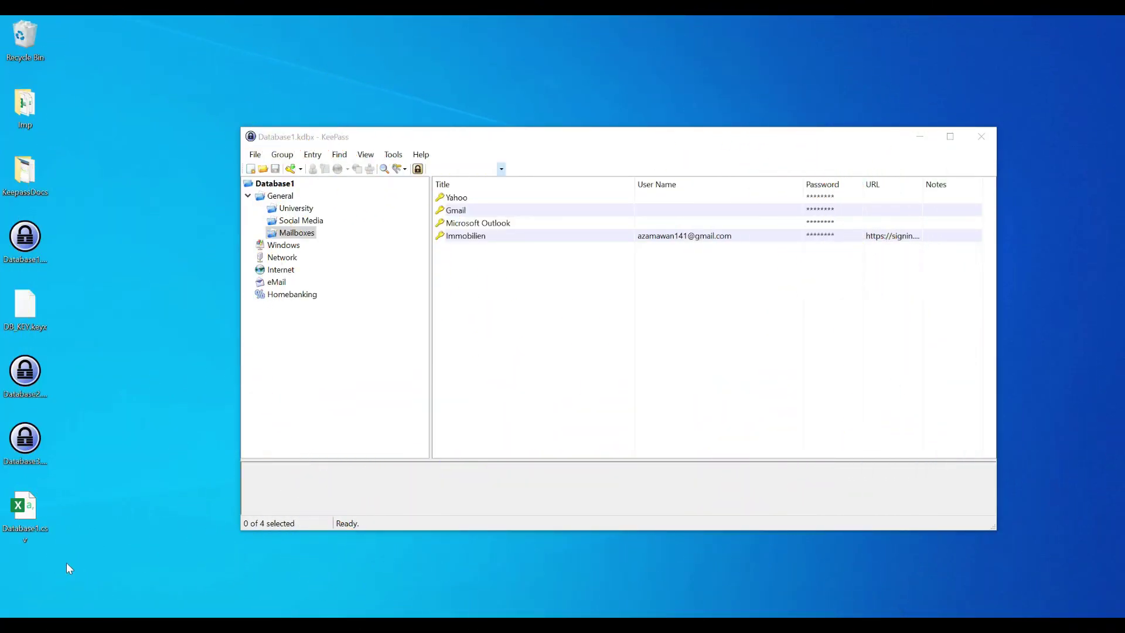
right_click(27, 515)
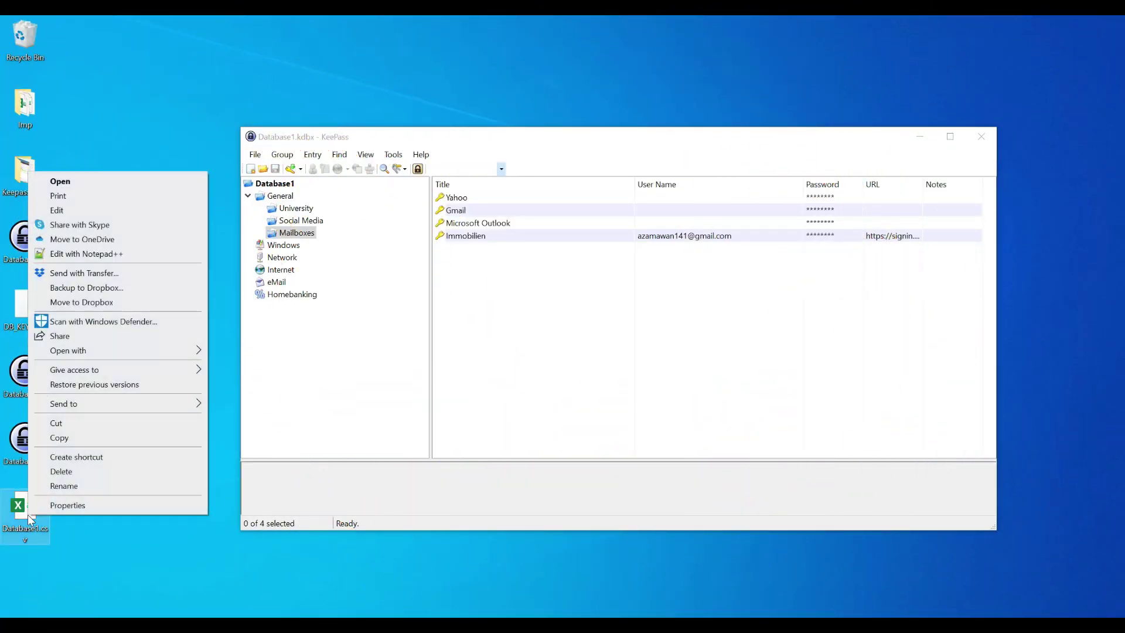
click(144, 211)
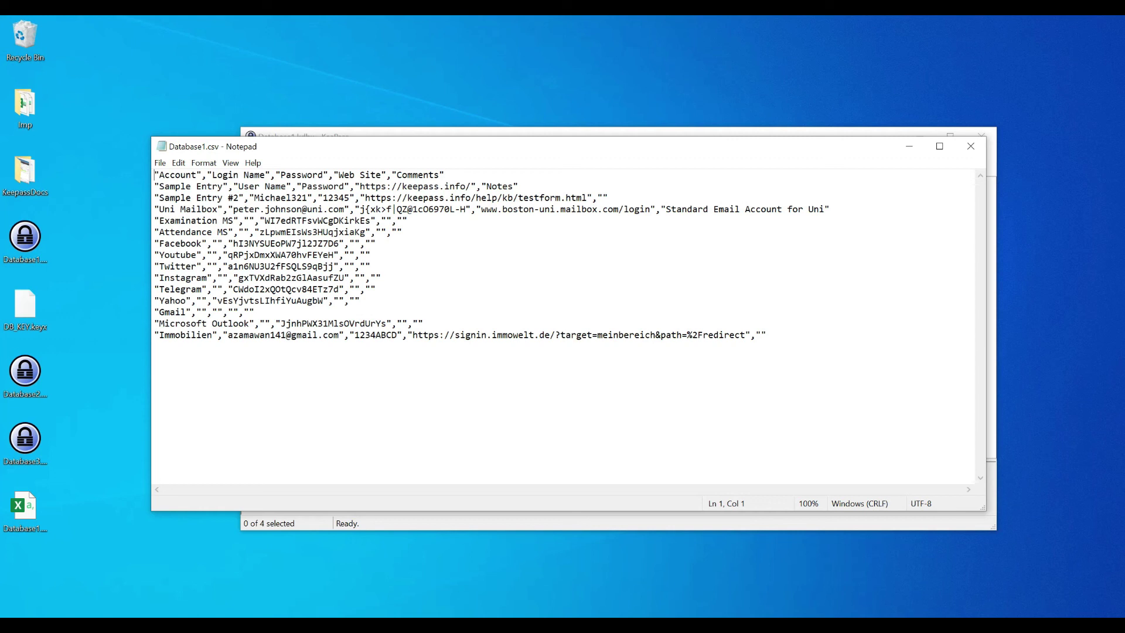
Inspect the Password, Comments and Immobilien login and URL values in the CSV, then close Notepad.
click(307, 175)
click(422, 175)
click(175, 334)
double_click(186, 335)
click(192, 334)
drag(260, 334, 313, 335)
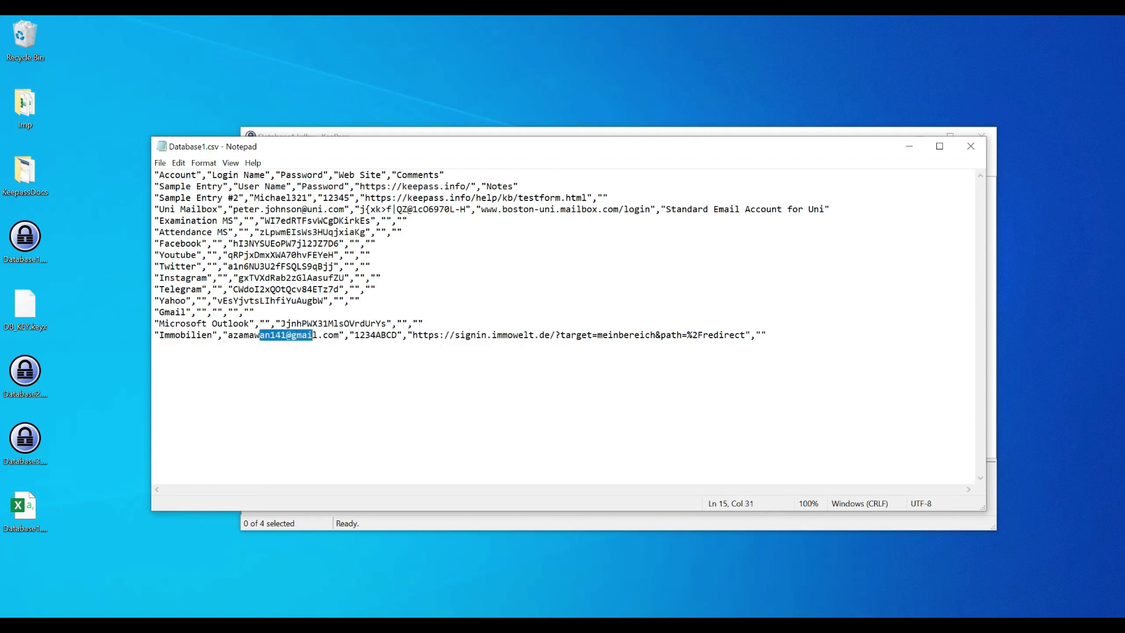
click(323, 335)
drag(429, 335, 747, 335)
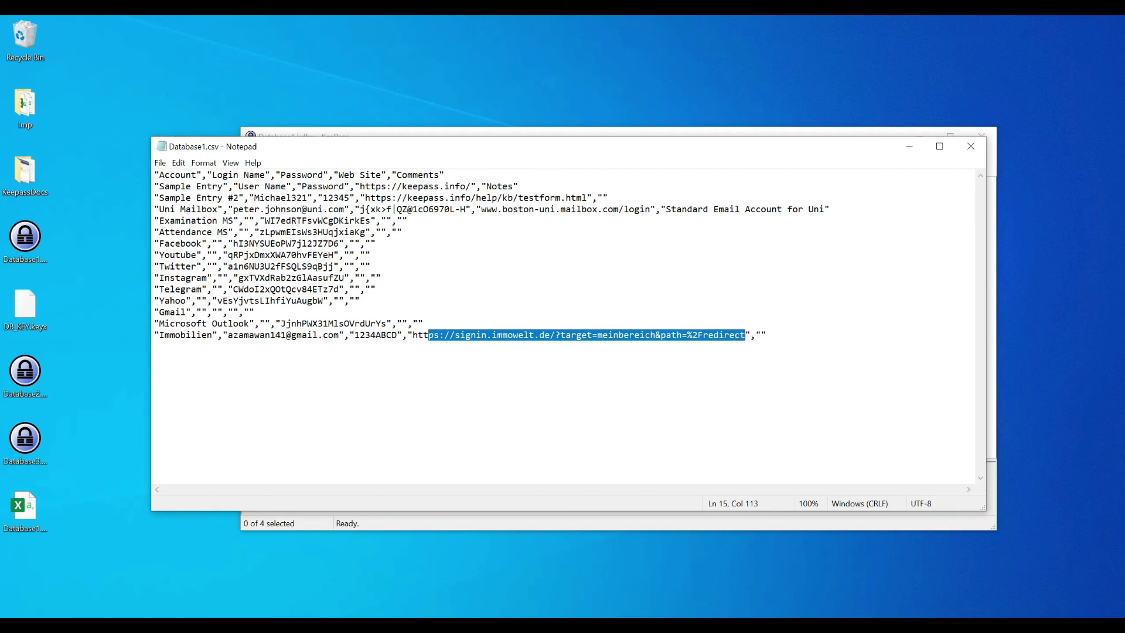
key(Down)
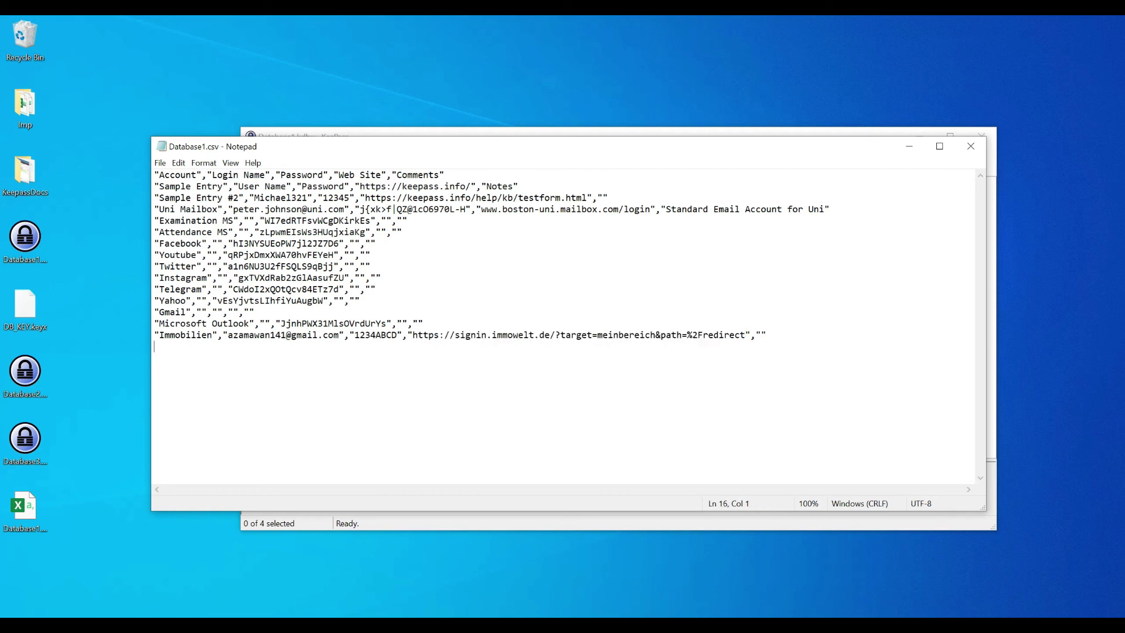
click(973, 147)
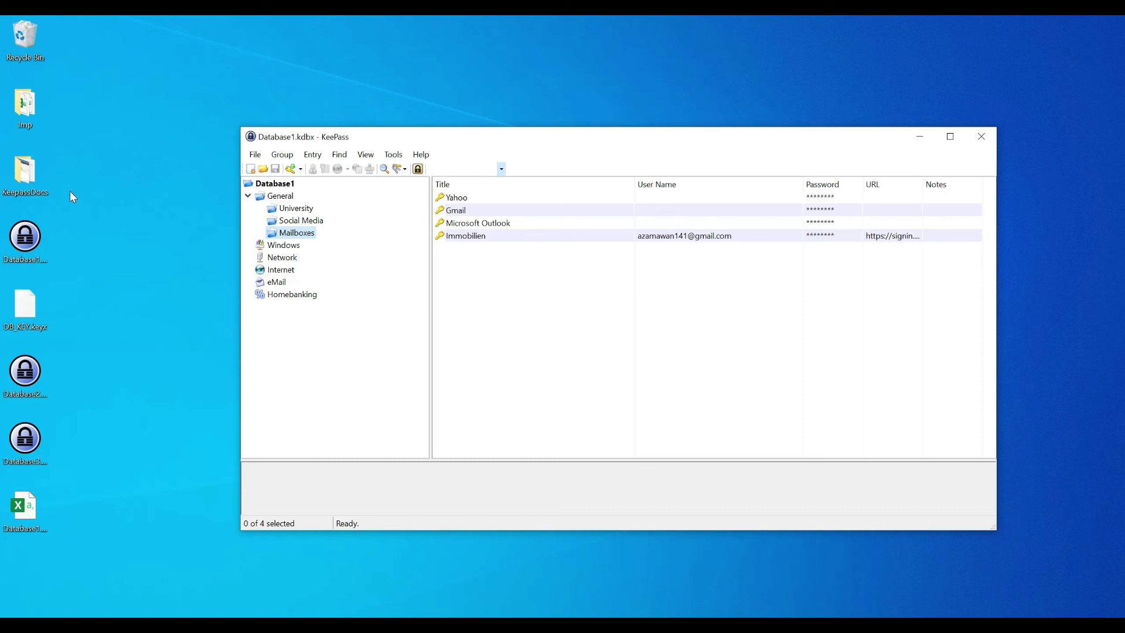
Open Proton_GMX_Mail_ImportFile.csv from the KeepassDocs desktop folder in Notepad.
double_click(34, 178)
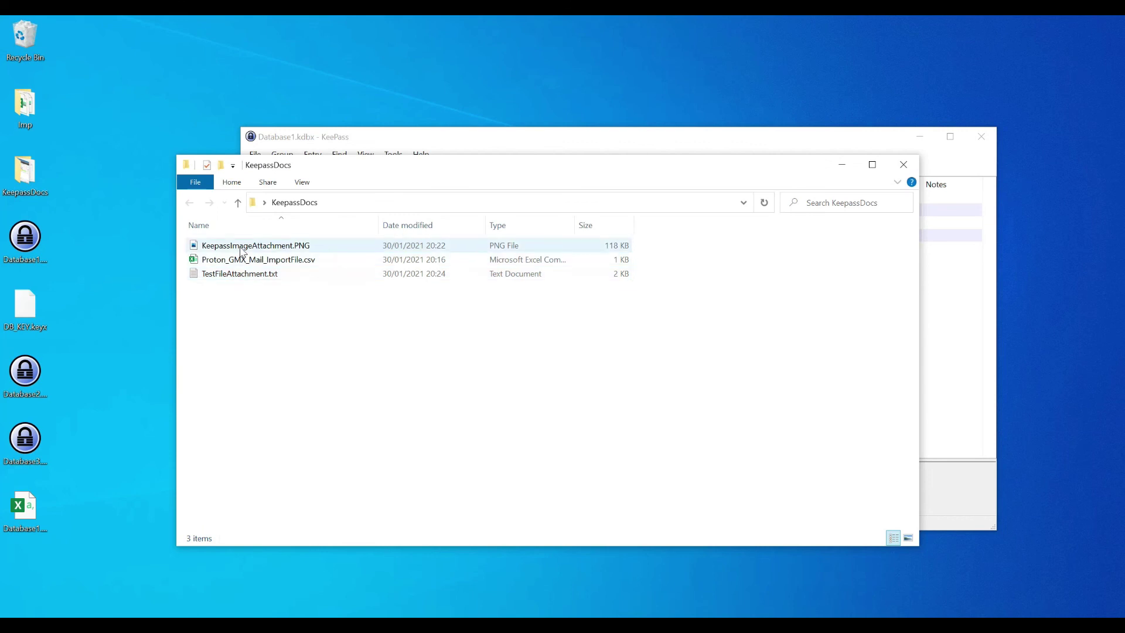
click(223, 261)
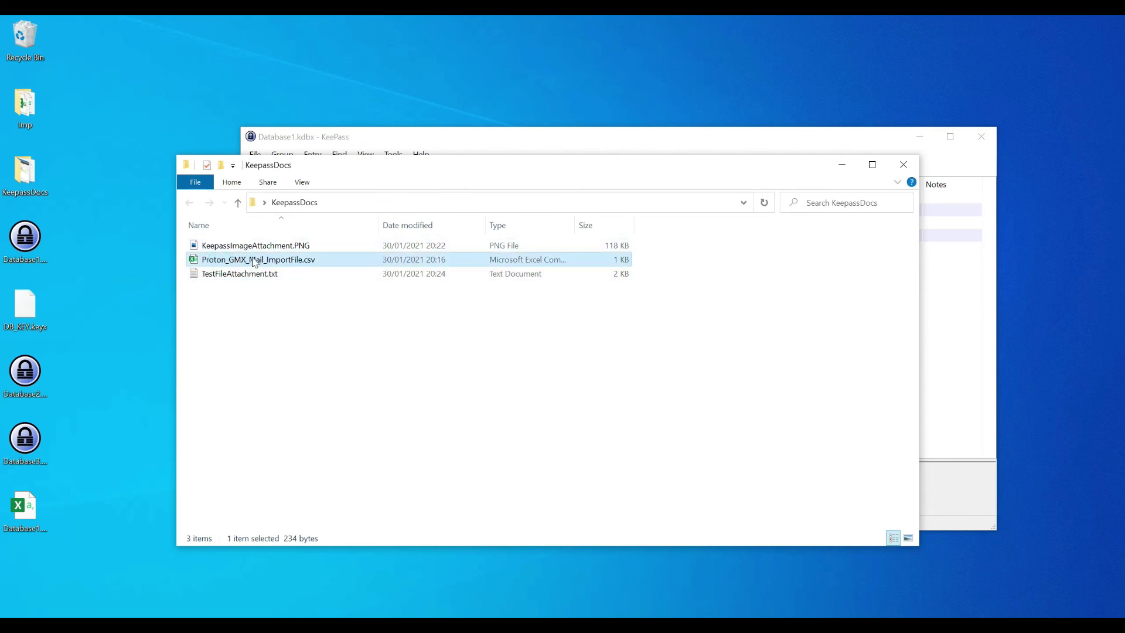
right_click(314, 262)
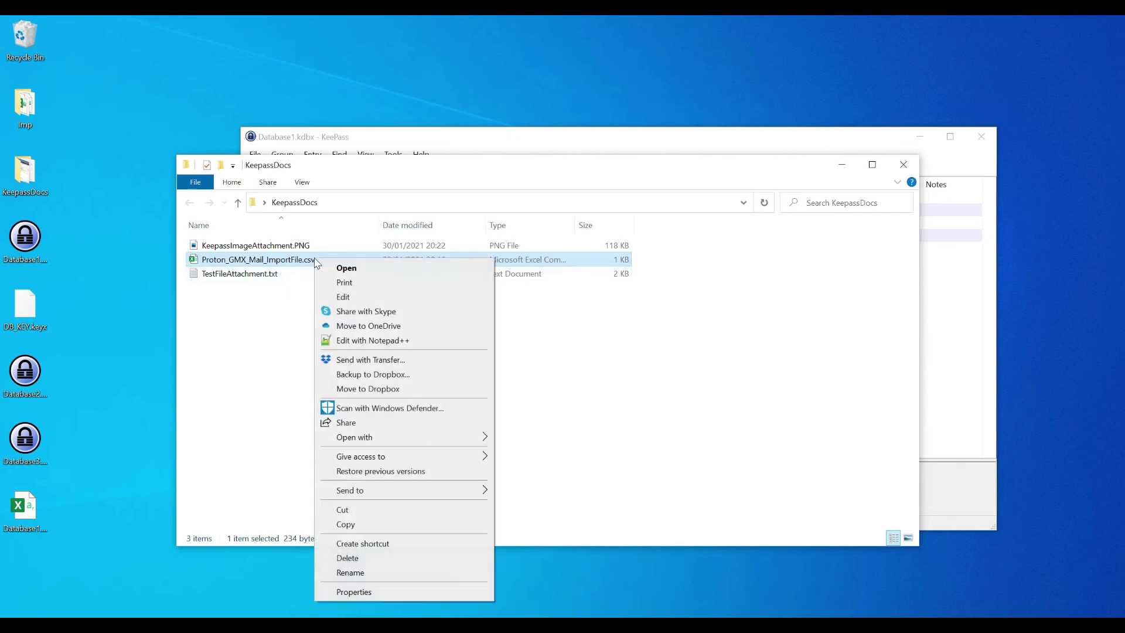
click(339, 296)
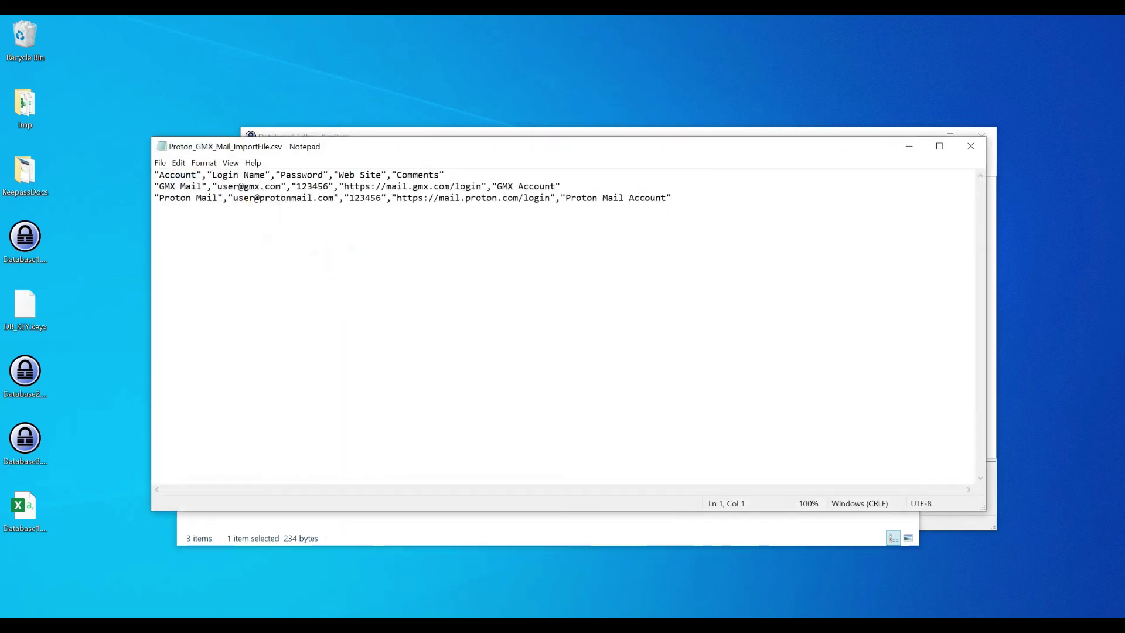
Review the GMX Mail line, then close Notepad and the KeepassDocs folder window.
click(165, 187)
click(970, 146)
click(908, 165)
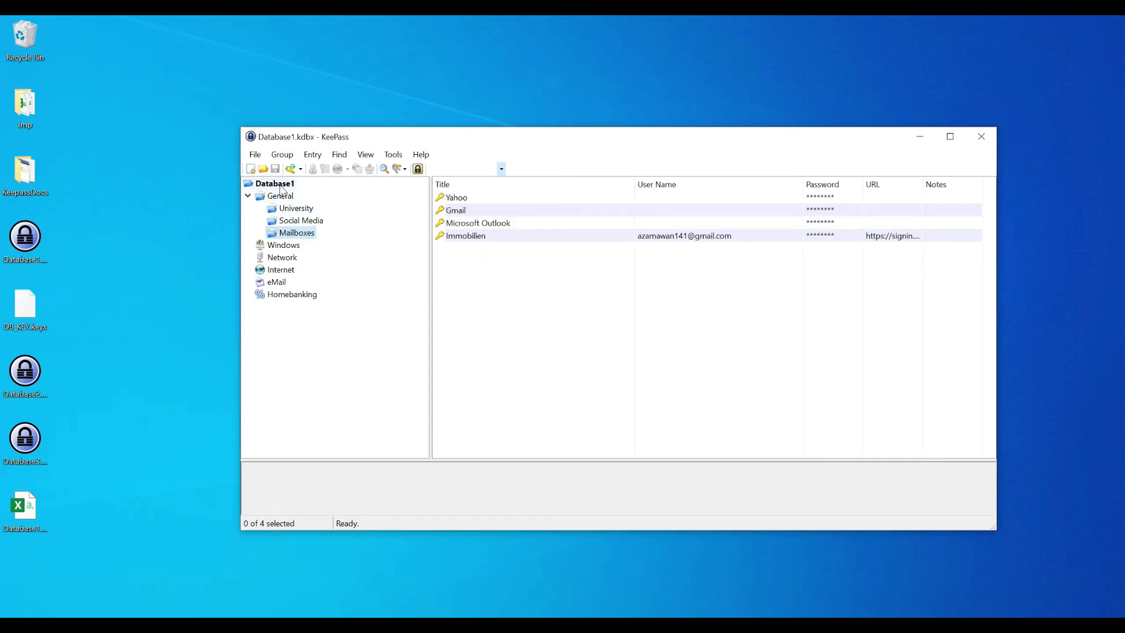
Start a Generic CSV Importer import of KeepassDocs\Proton_GMX_Mail_ImportFile.csv.
click(255, 154)
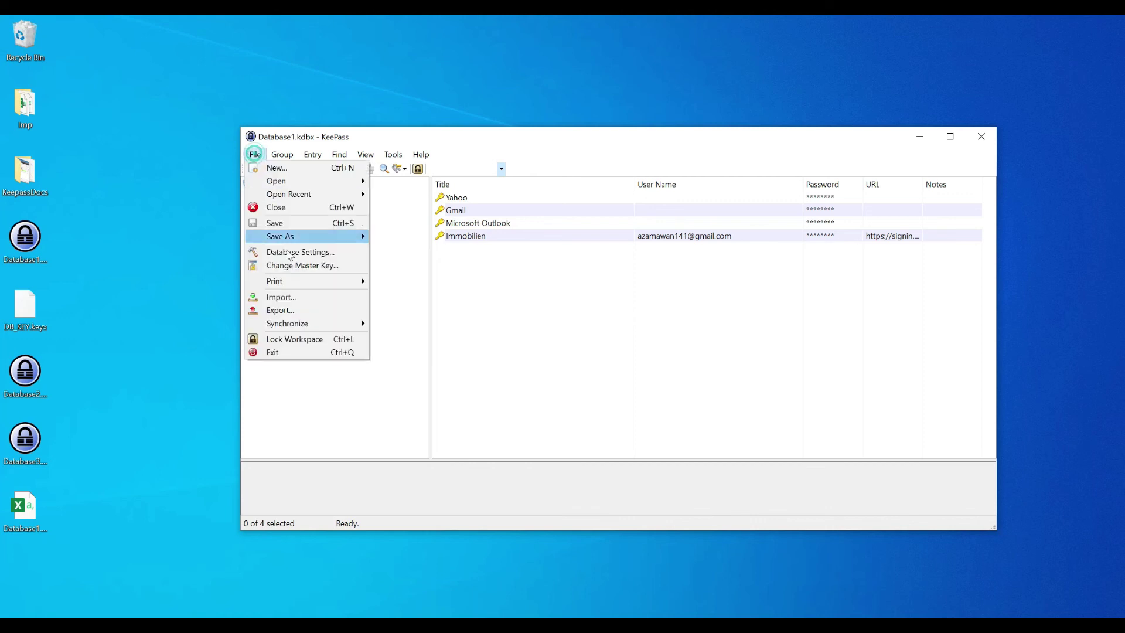
click(292, 296)
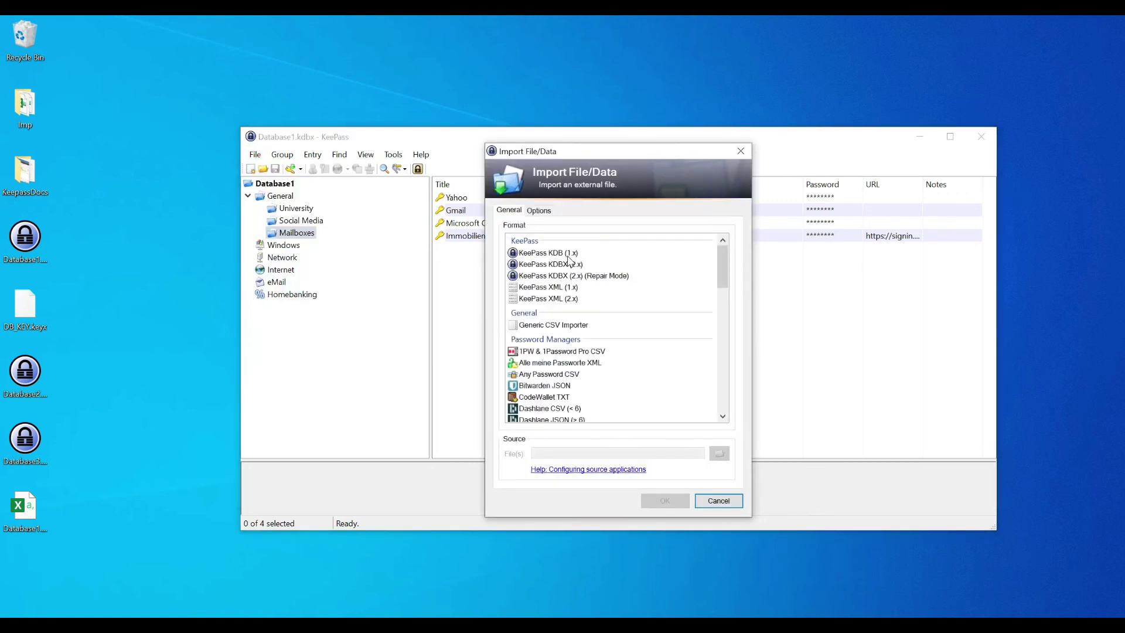
click(567, 328)
double_click(378, 271)
click(409, 259)
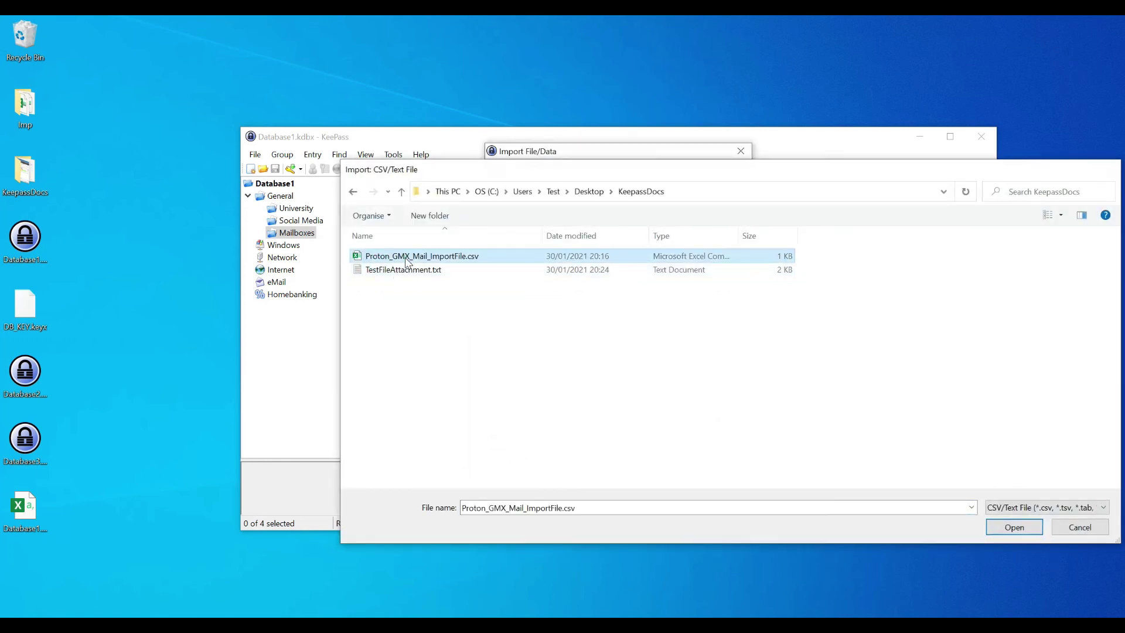
double_click(408, 259)
click(664, 502)
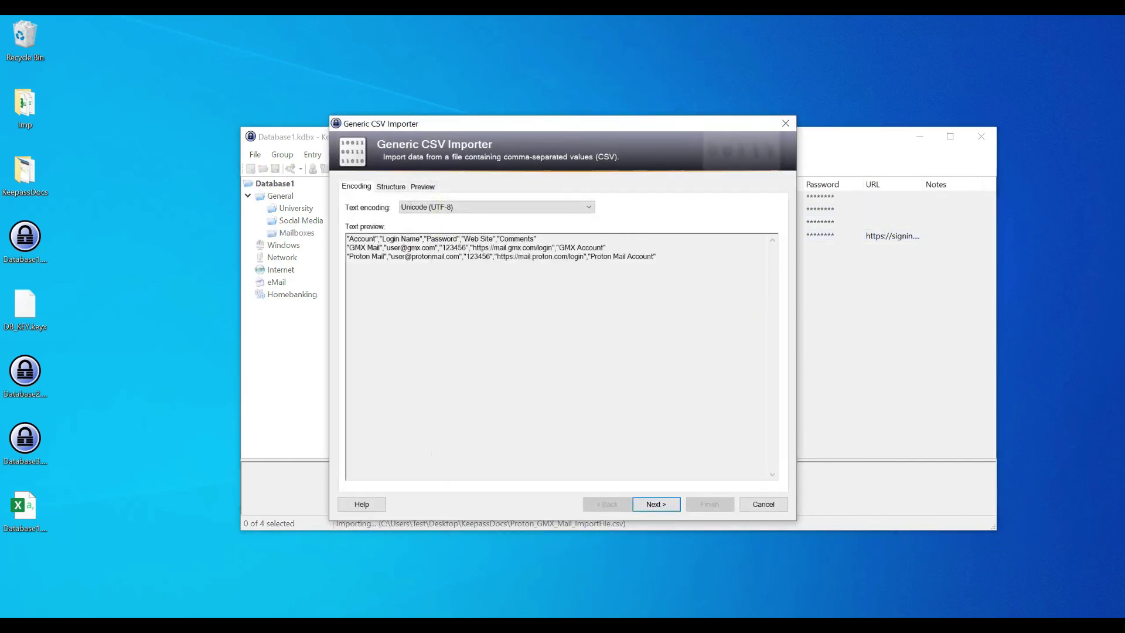
Check the Structure and Preview tabs and finish importing the two mail accounts.
click(391, 187)
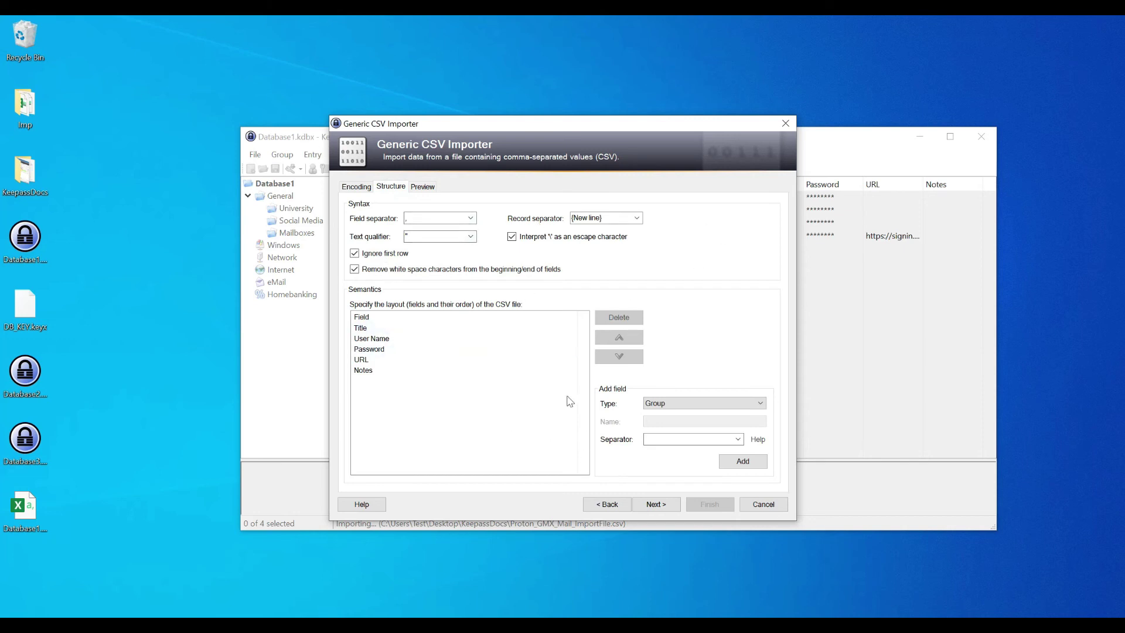
click(428, 187)
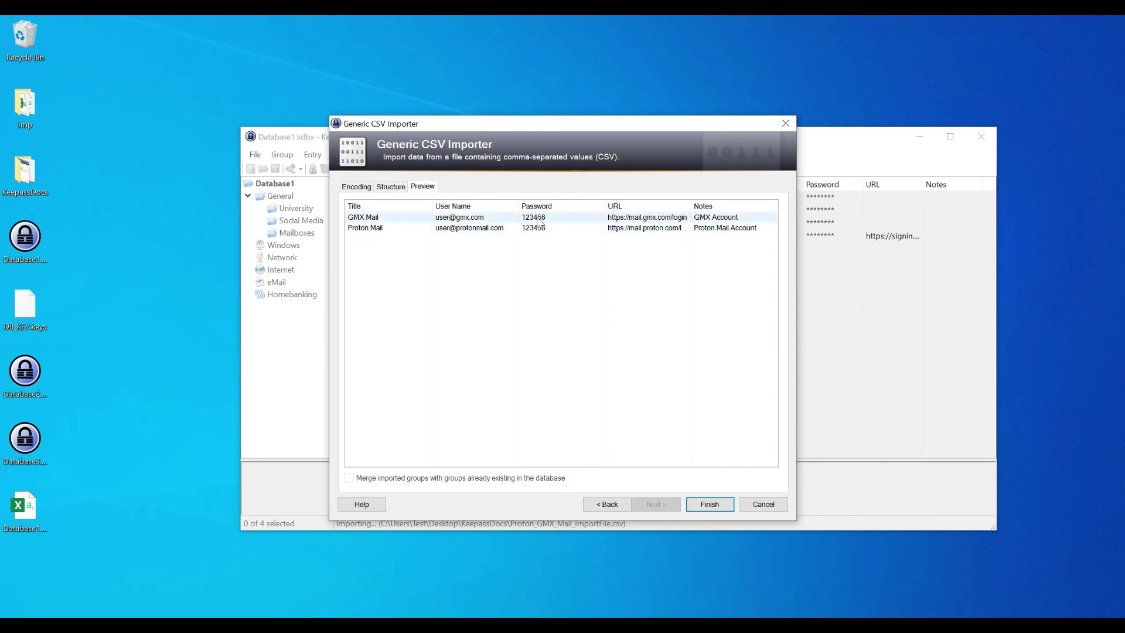
click(712, 503)
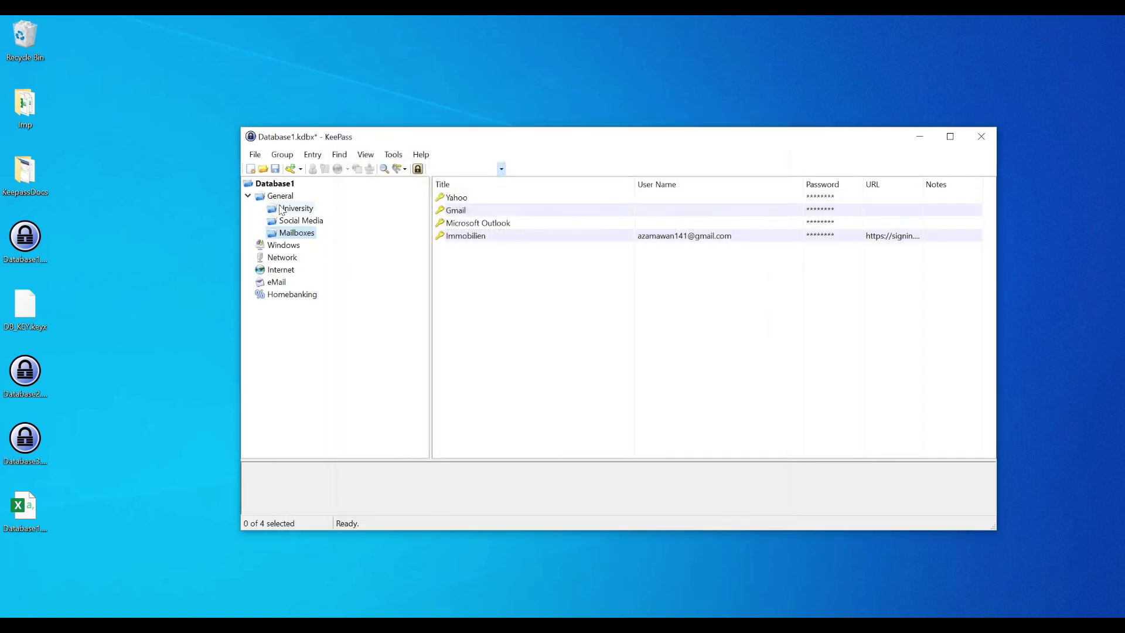
Move the GMX Mail and Proton Mail entries from the database root into Mailboxes.
click(281, 196)
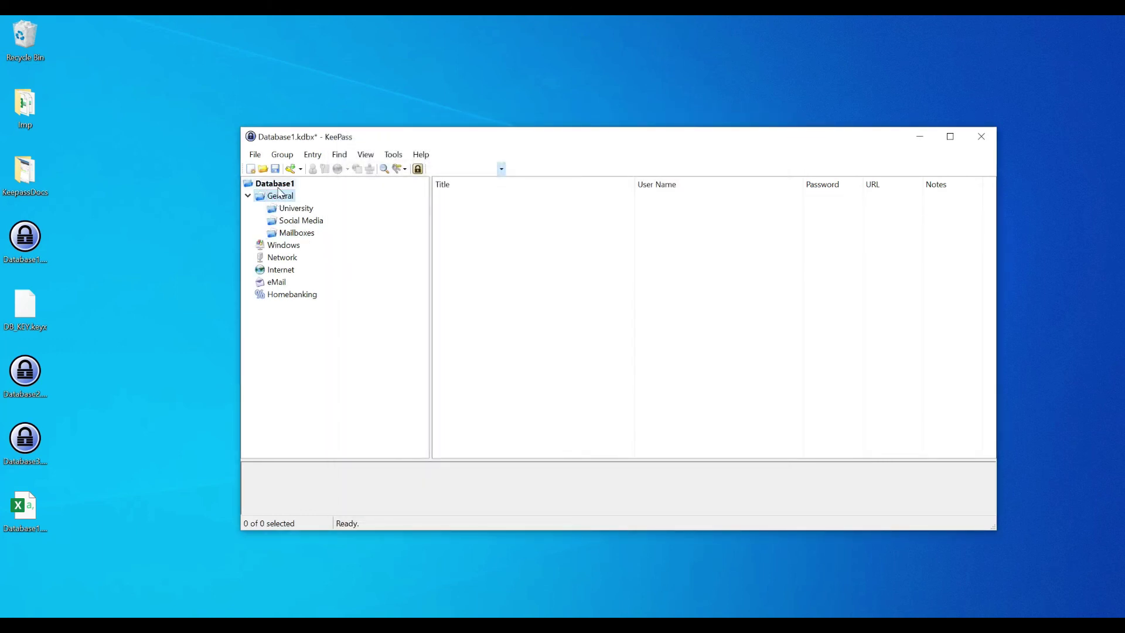
click(276, 184)
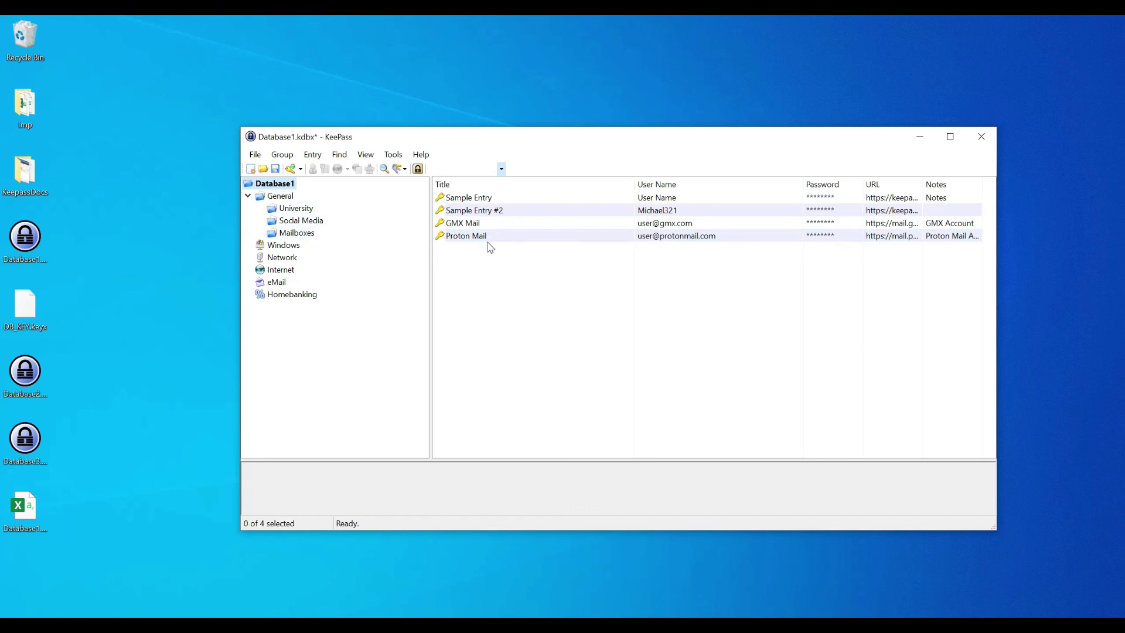
drag(484, 249, 472, 224)
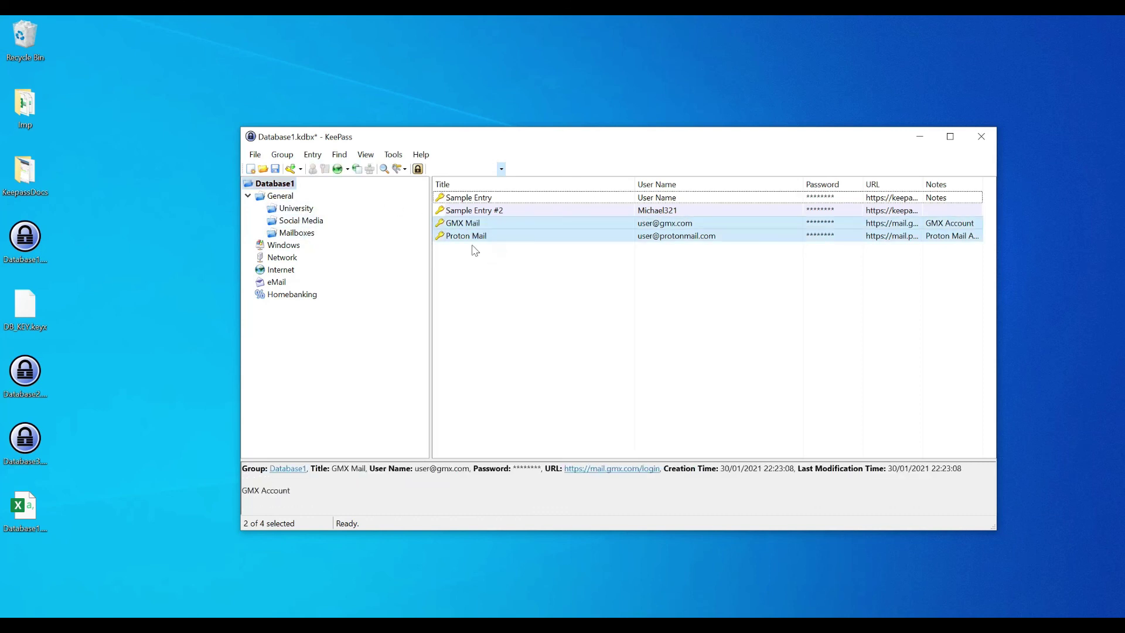
right_click(496, 227)
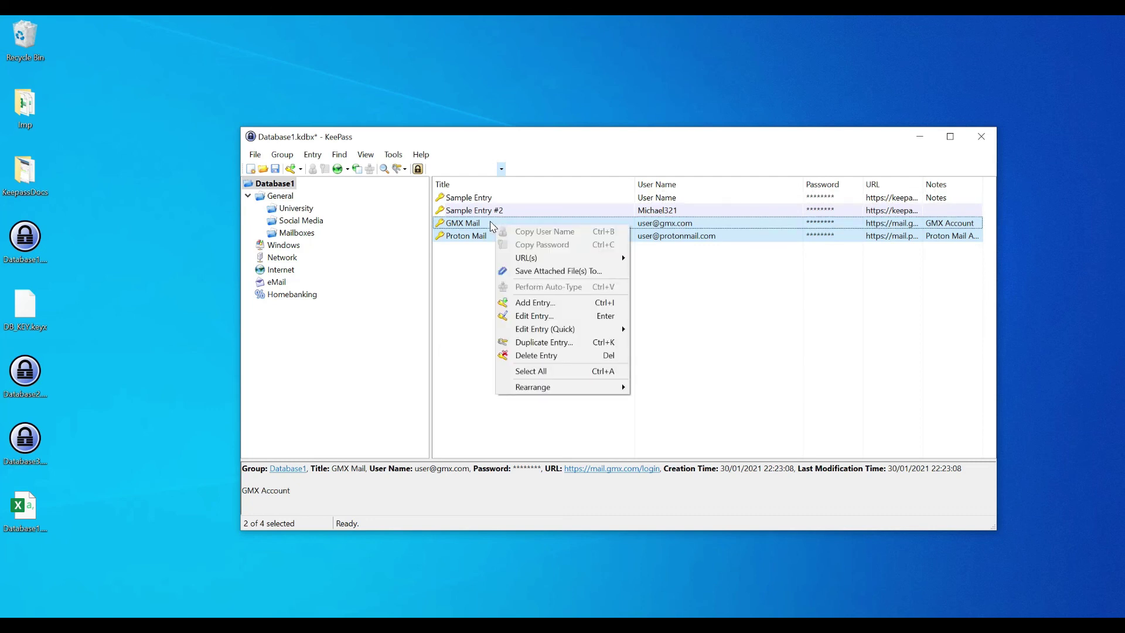
mouse_move(578, 388)
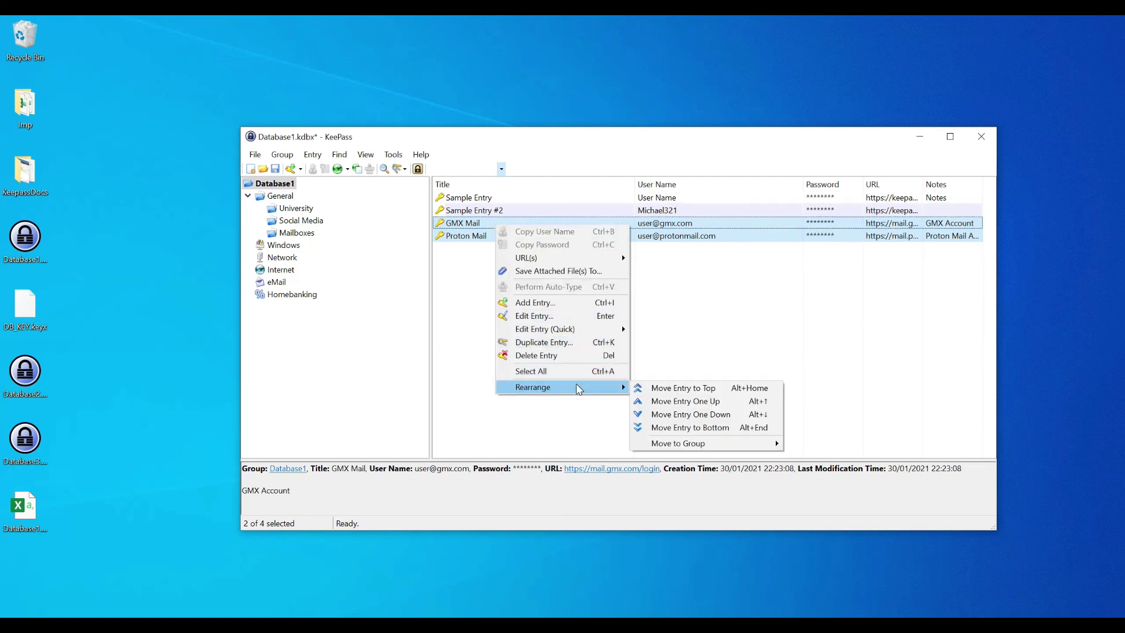
mouse_move(701, 445)
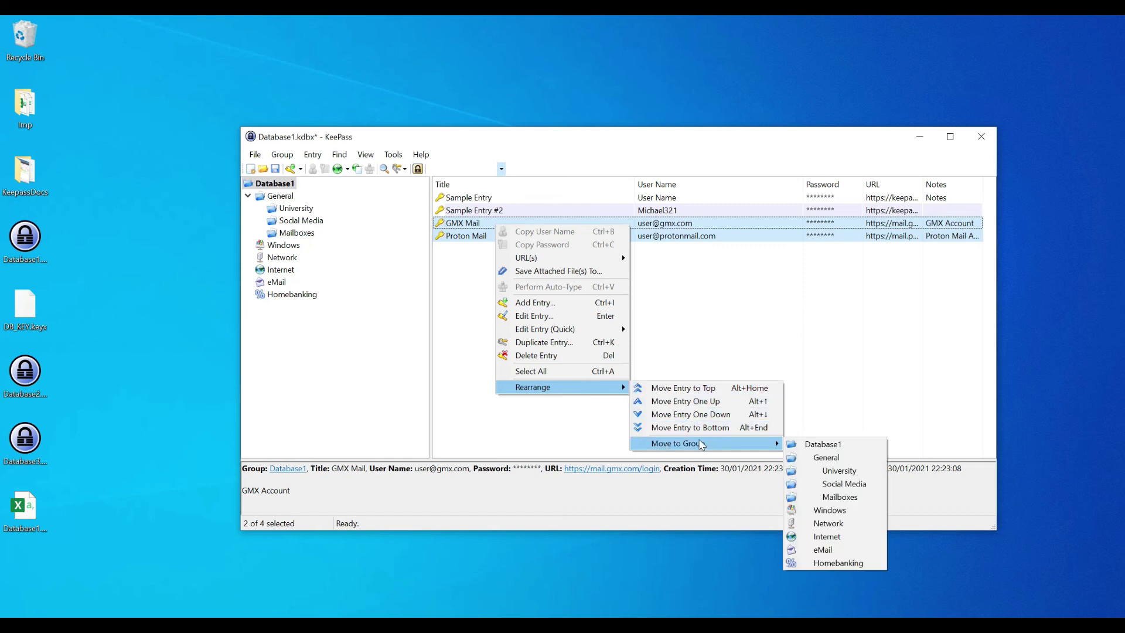
click(855, 505)
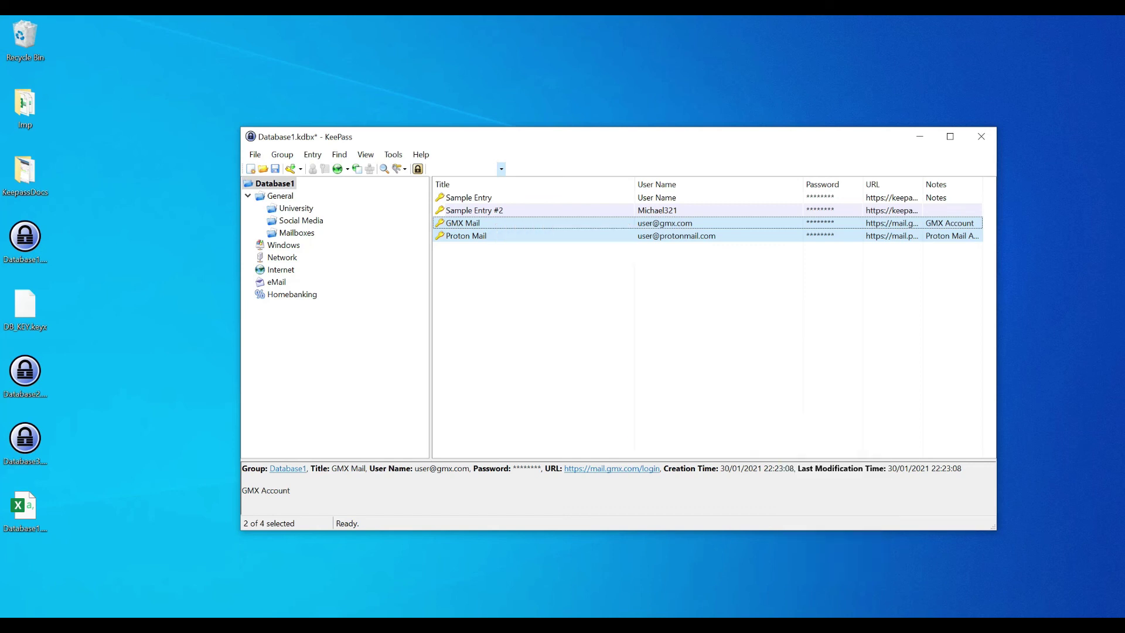
Open the Mailboxes group and check the moved Proton Mail entry's details.
click(300, 233)
click(487, 262)
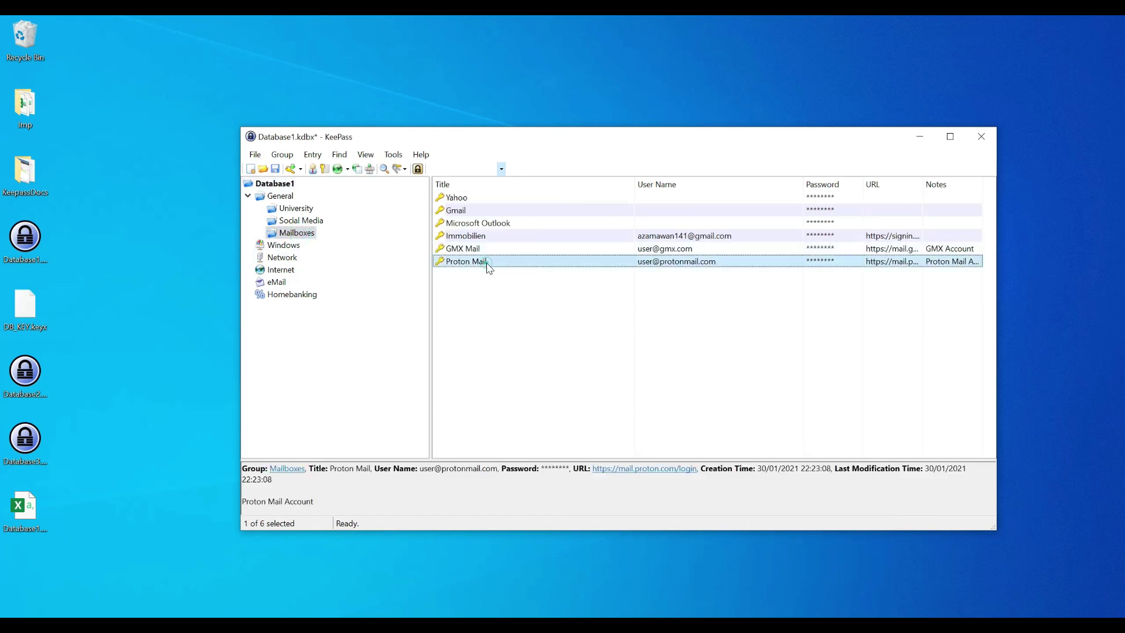
click(517, 315)
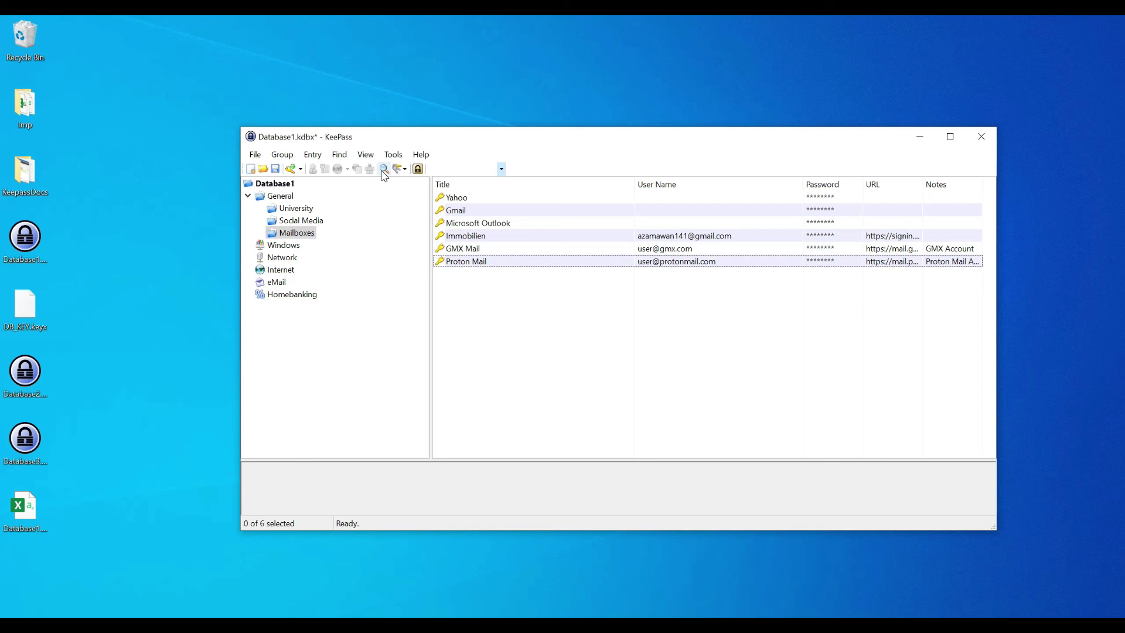
Search for GMX to find the GMX Mail entry, then list the University group's three entries.
click(384, 170)
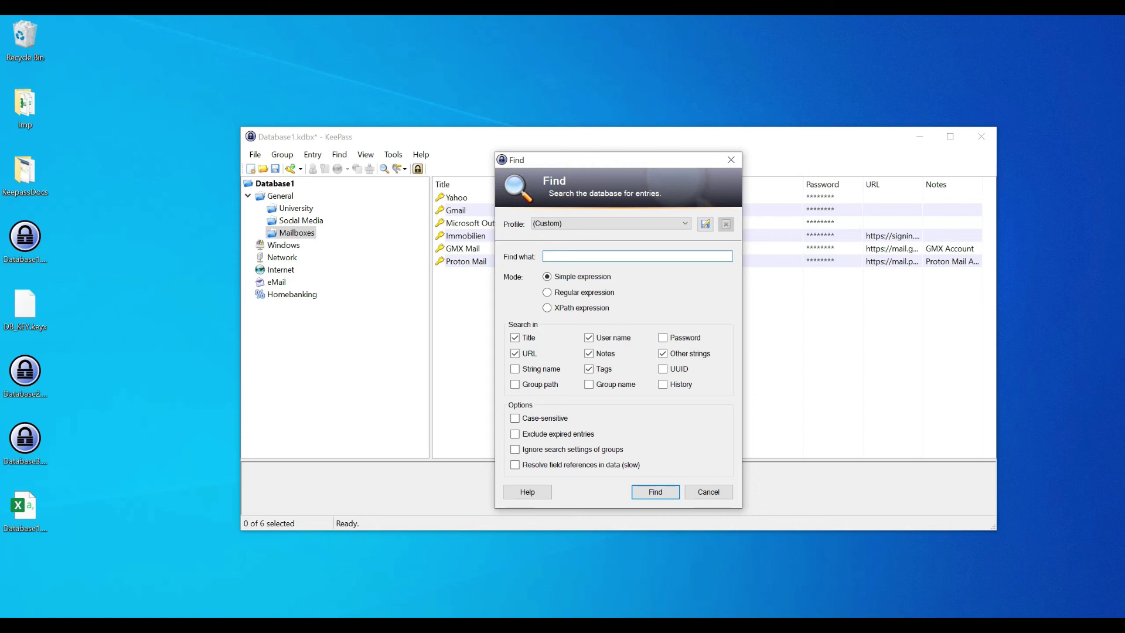
text(MX)
drag(611, 160, 731, 262)
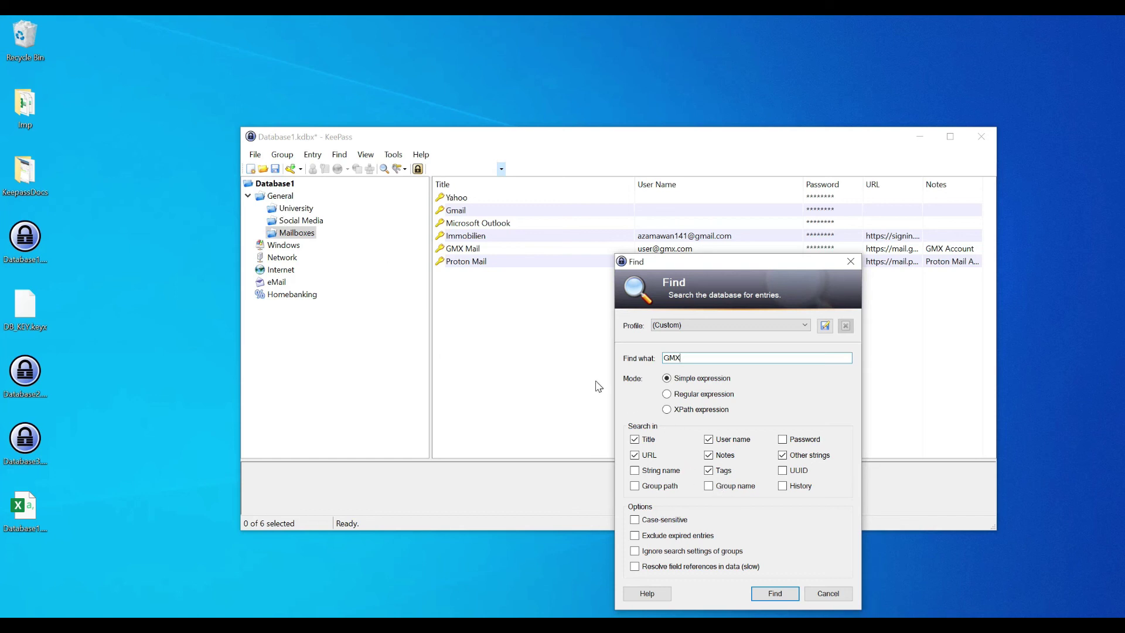
click(775, 593)
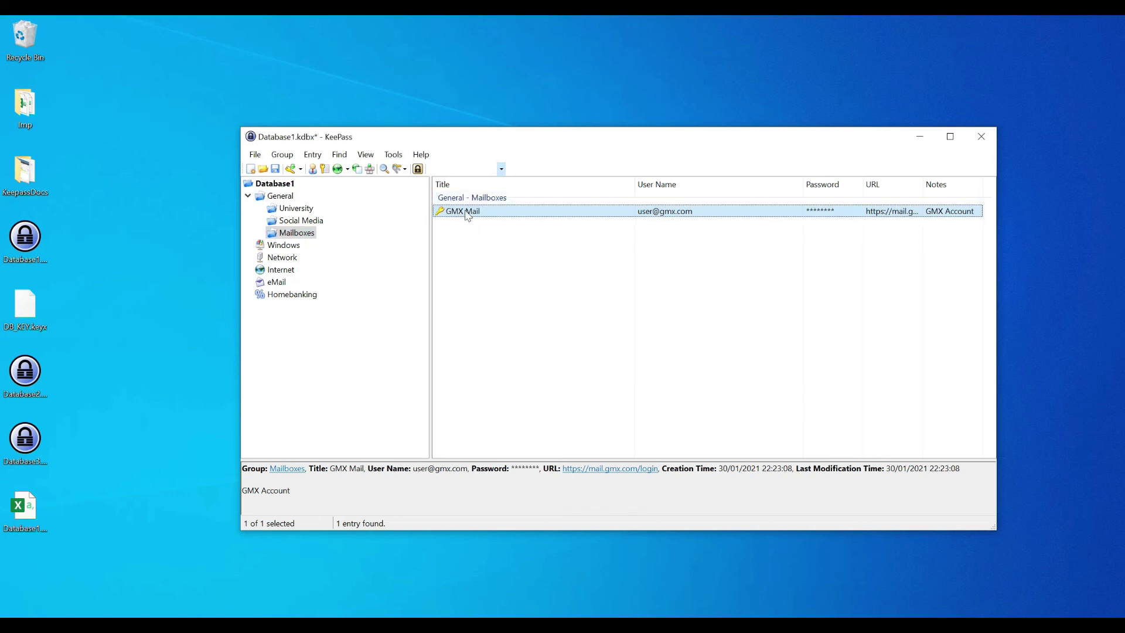
click(296, 208)
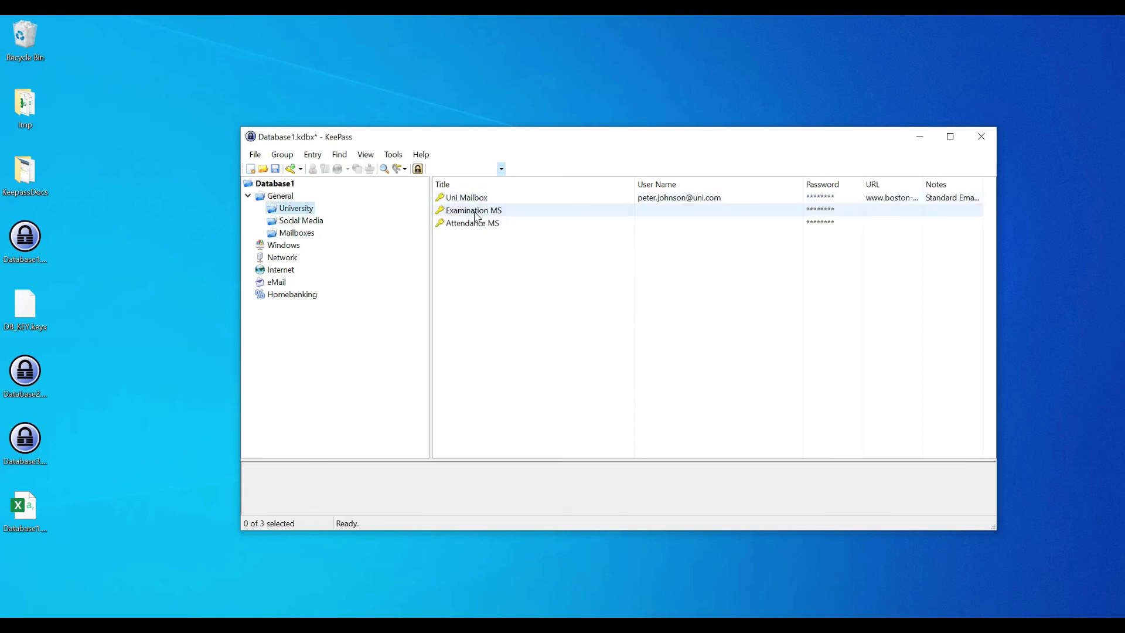
Search for Examination, narrowing the list to the Examination MS entry.
click(384, 169)
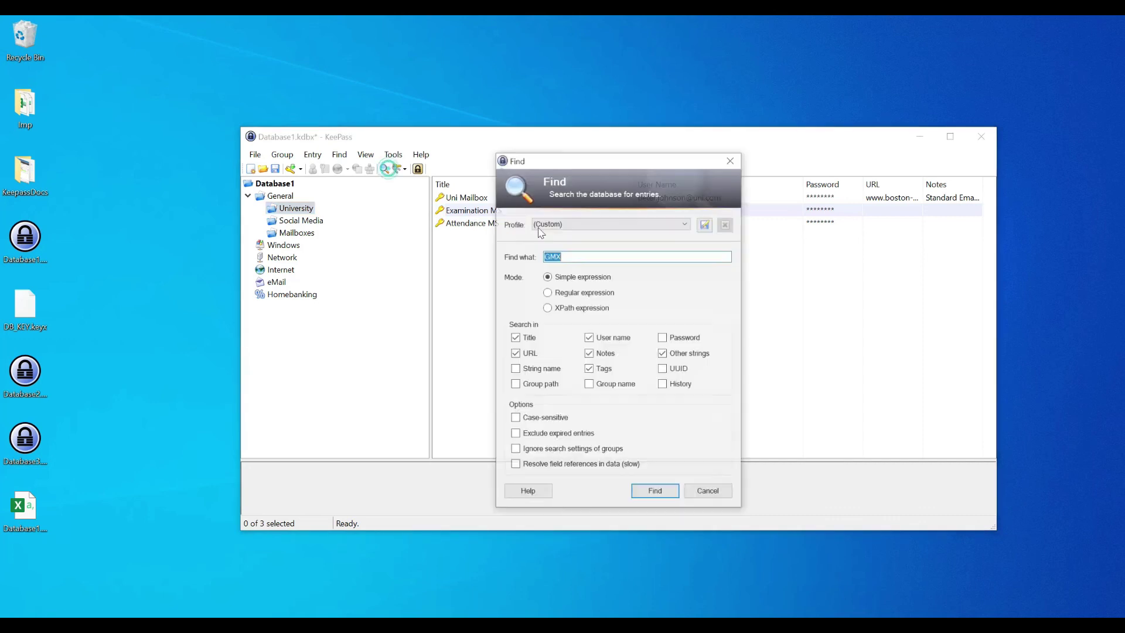
text(Examination)
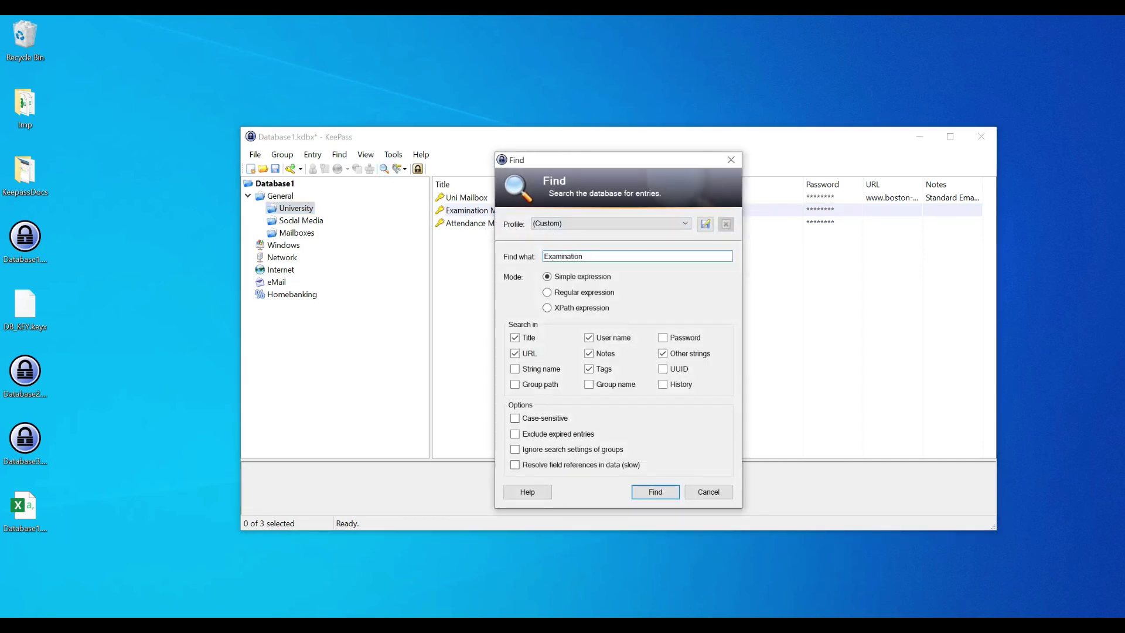
click(636, 491)
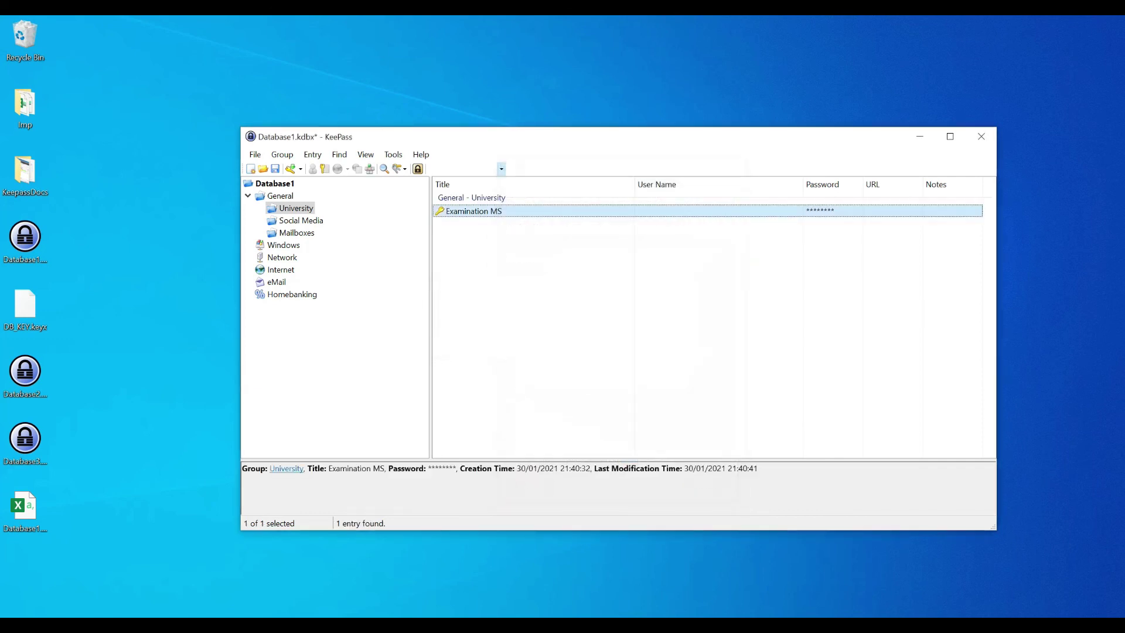
Review the Examination MS entry's details and close them.
double_click(508, 212)
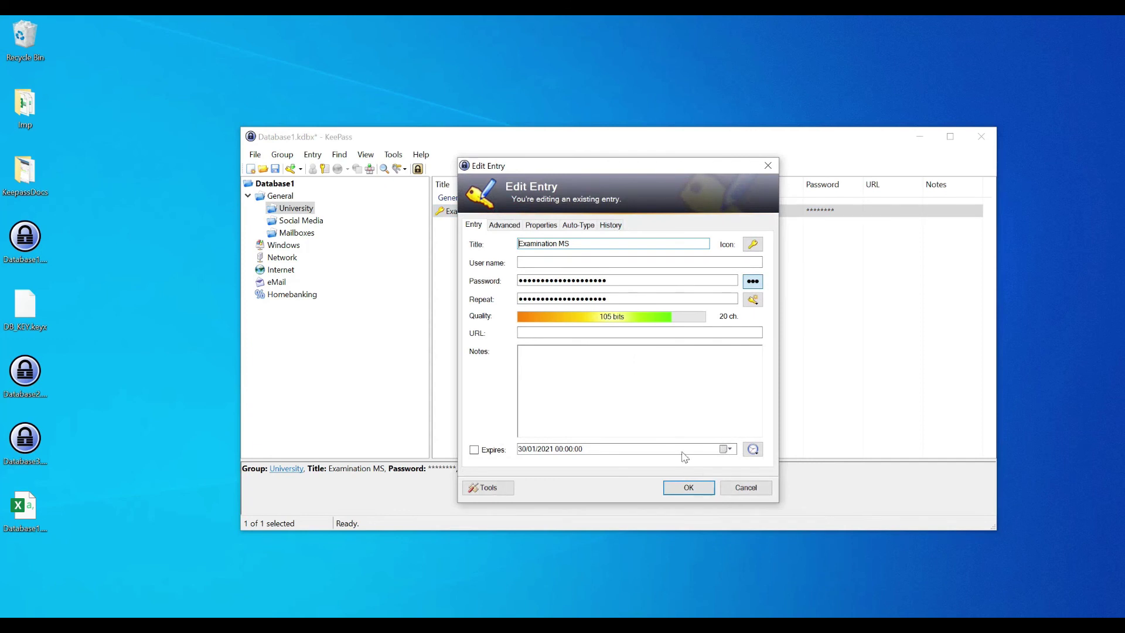
click(695, 496)
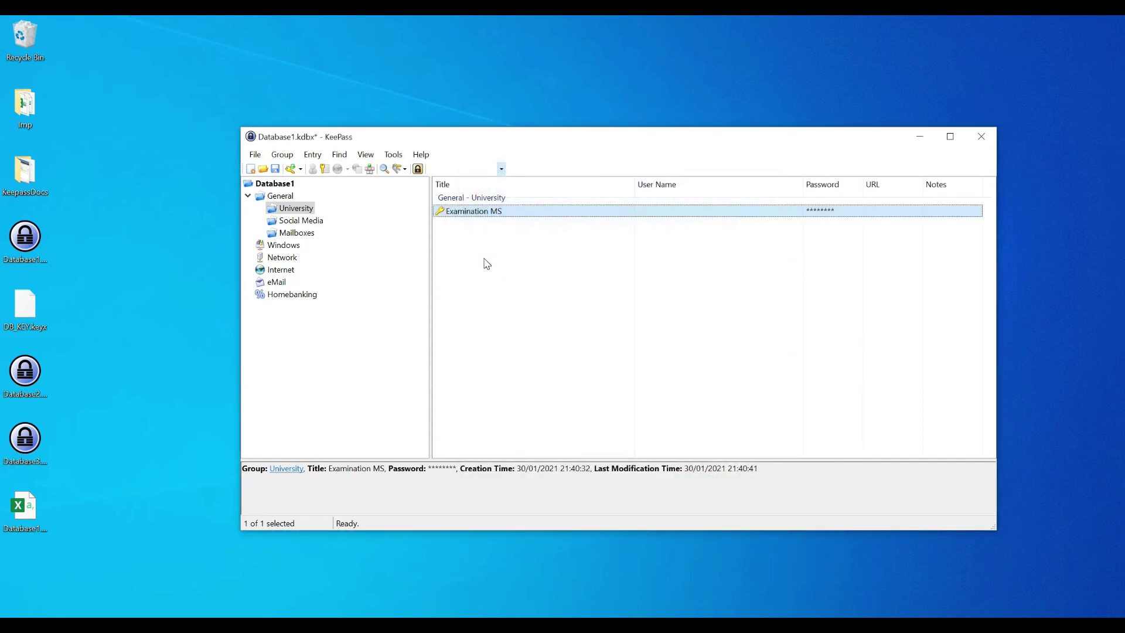
click(384, 169)
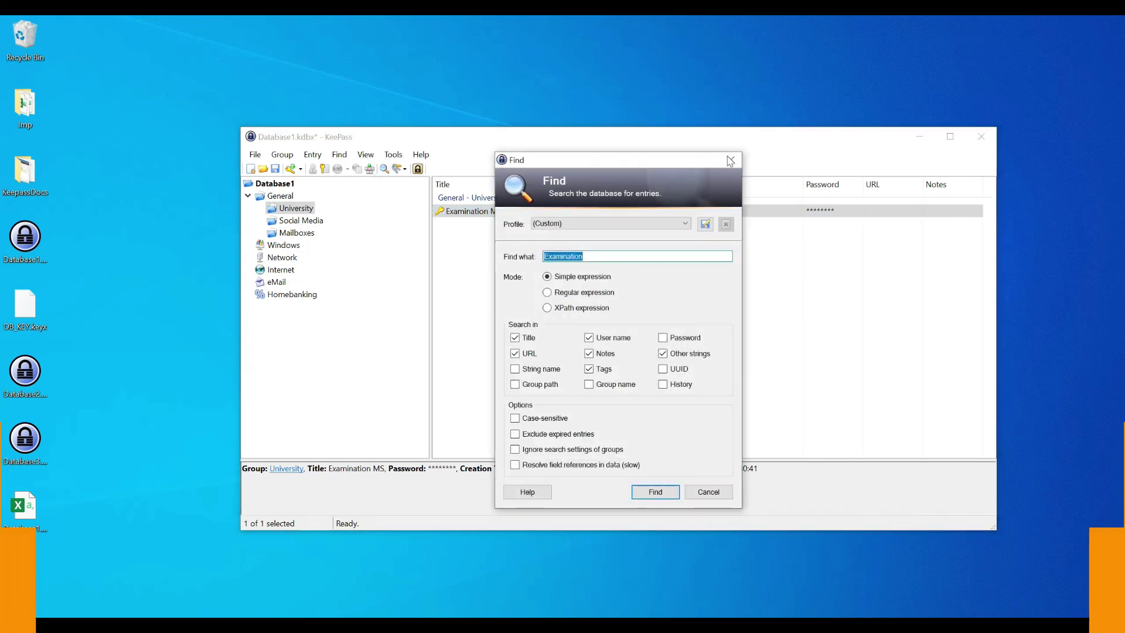